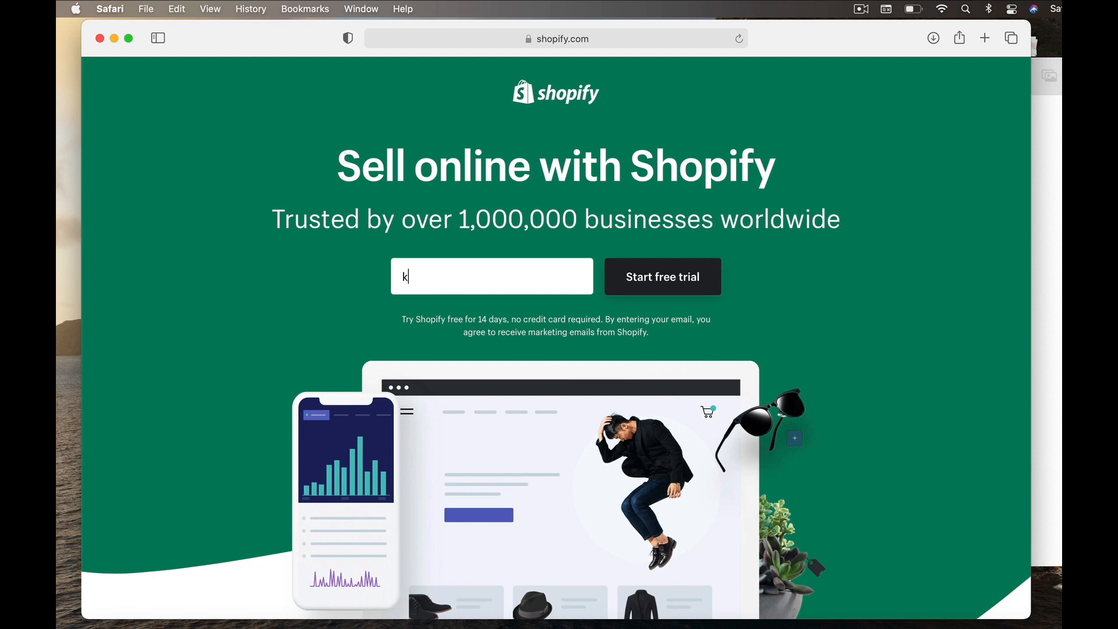
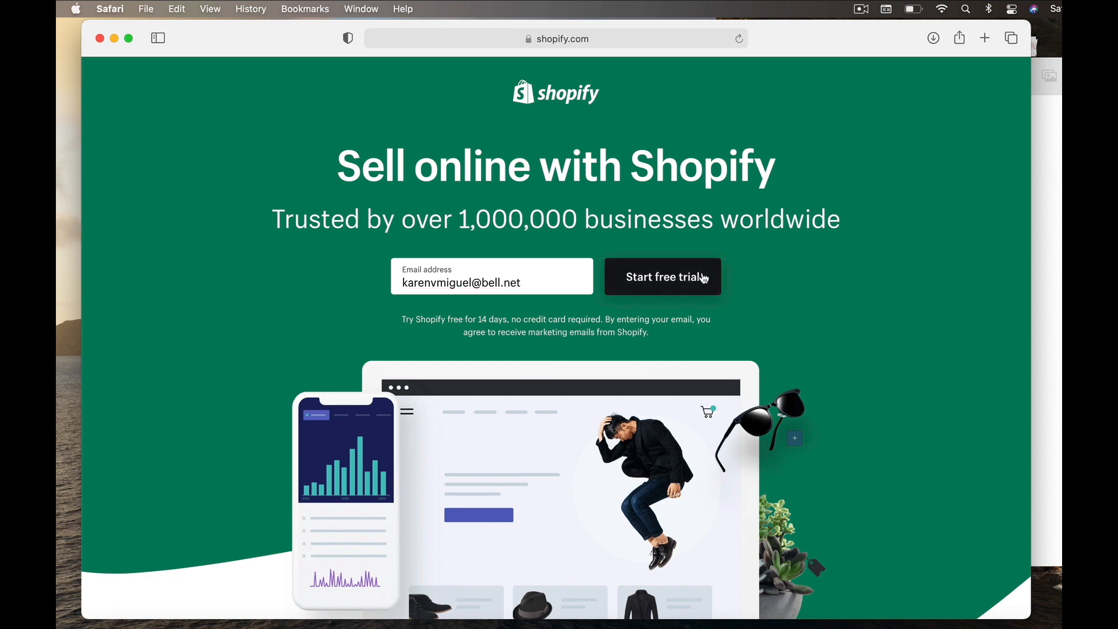
- Start a free trial with the owner's email, a password and a store name to create the store
left_click(705, 278)
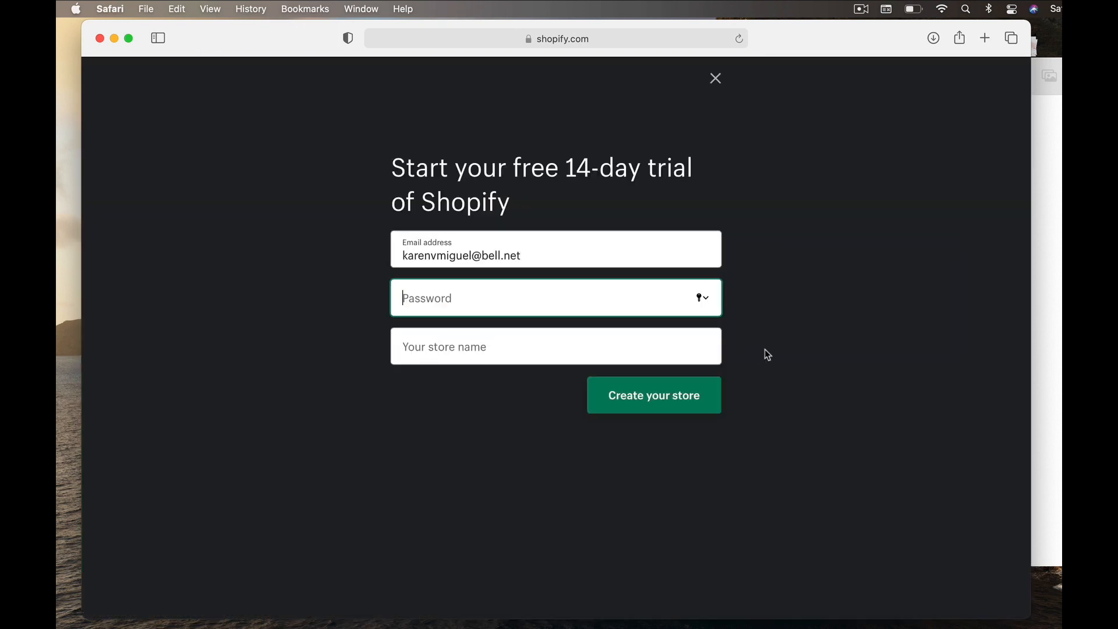
type("••")
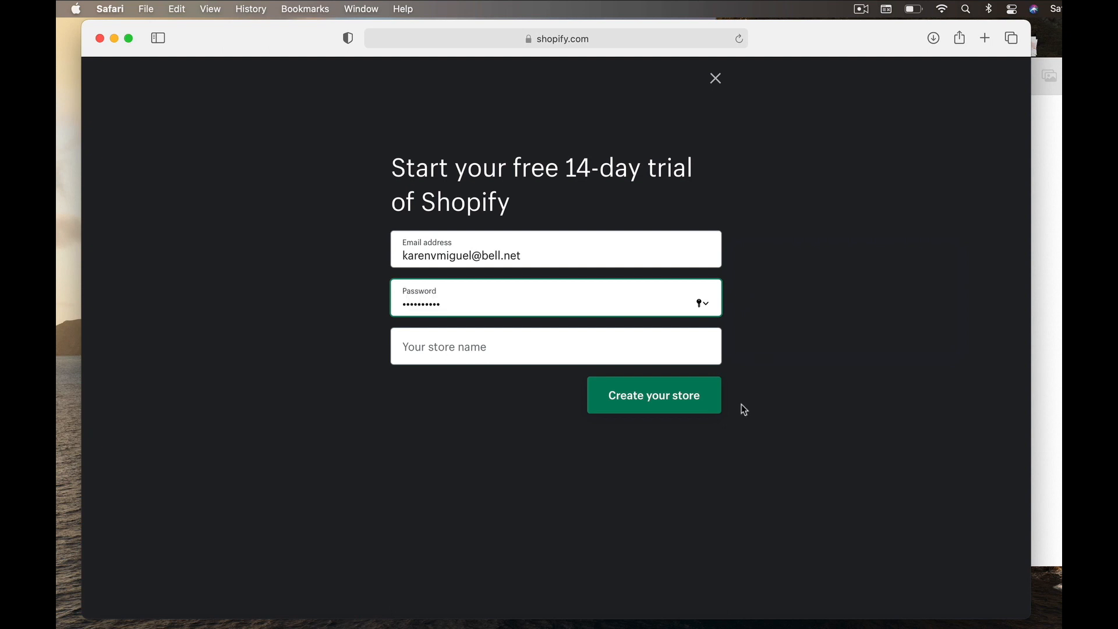
left_click(545, 346)
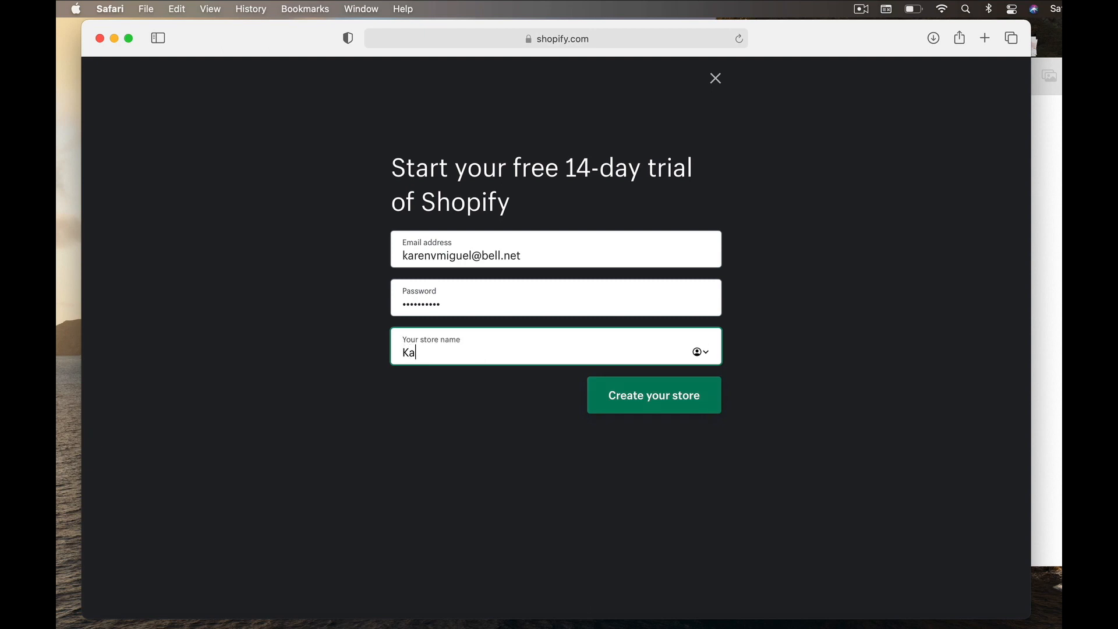
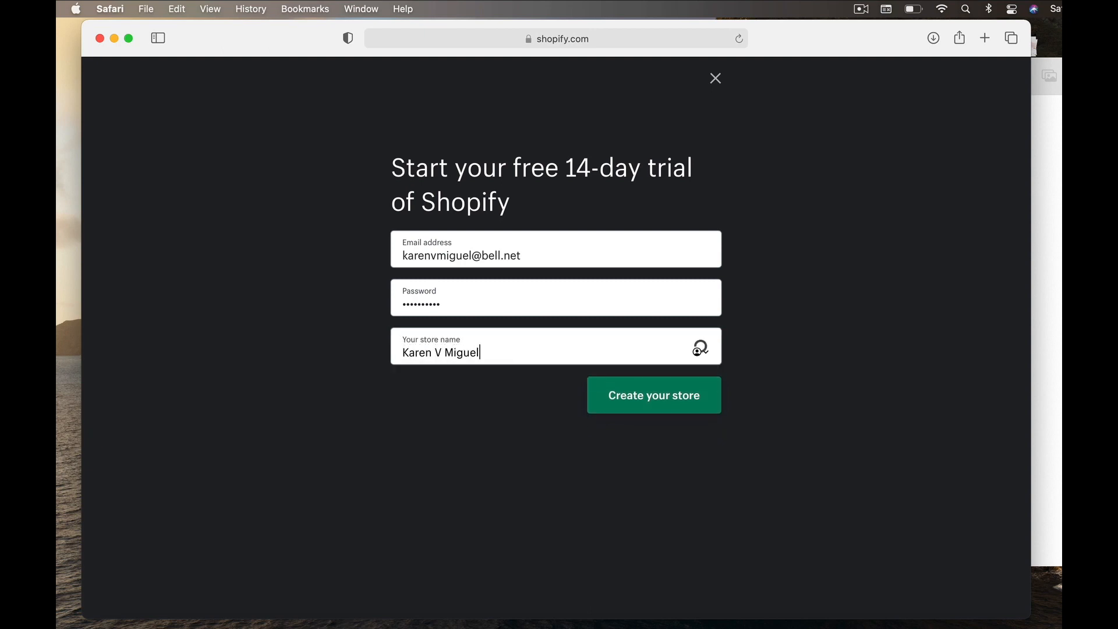
left_click(666, 404)
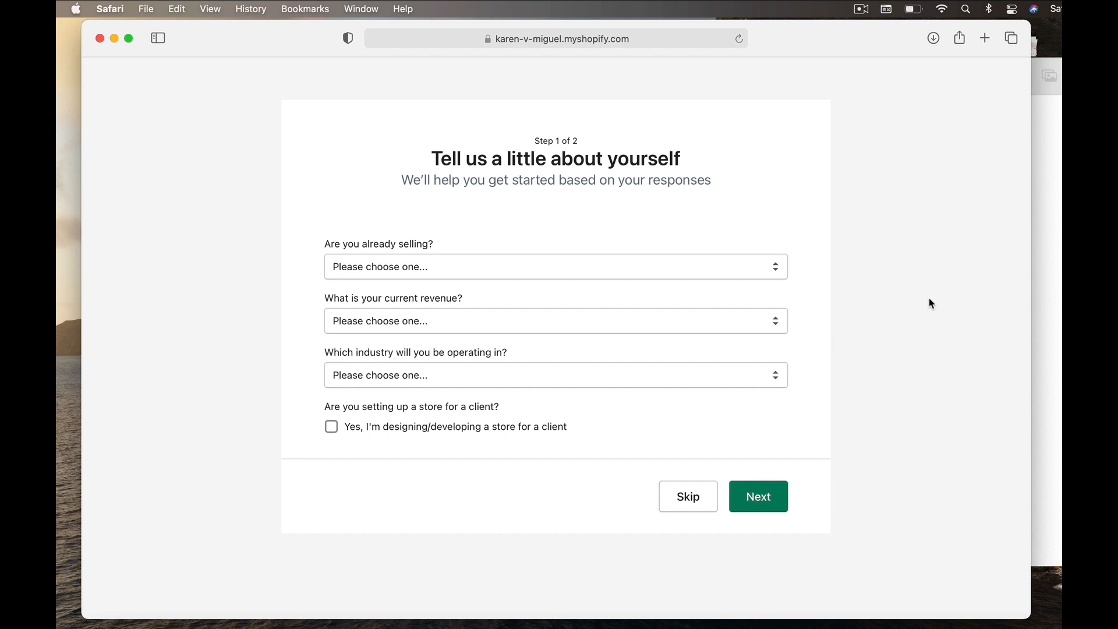
- Answer the first setup step: just playing around, $0 CAD revenue, Handcrafts industry
left_click(764, 270)
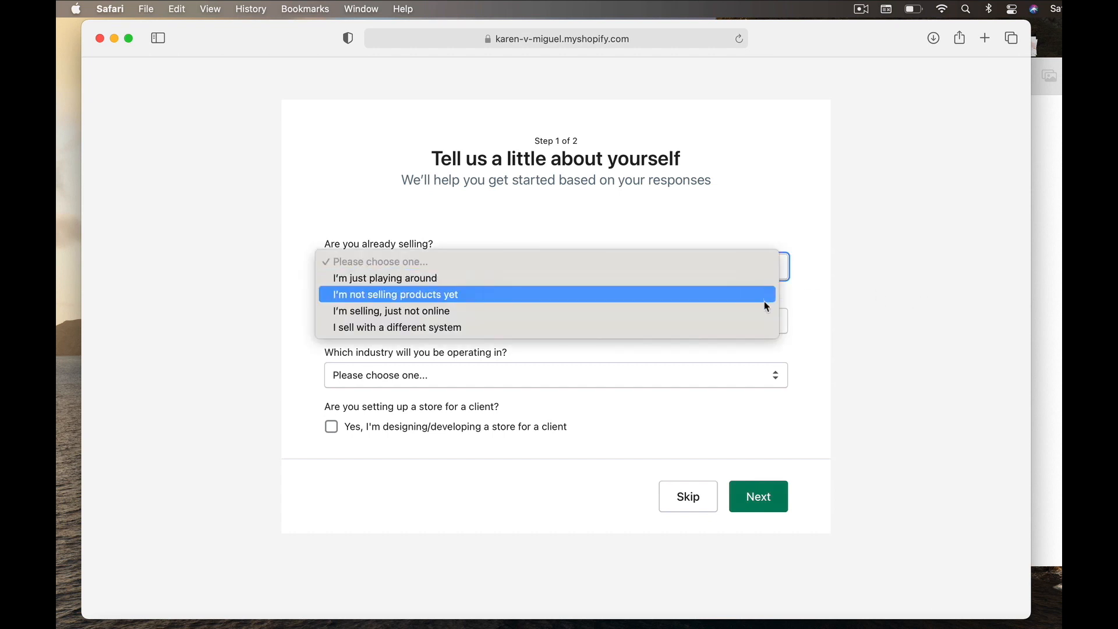
left_click(763, 324)
left_click(727, 322)
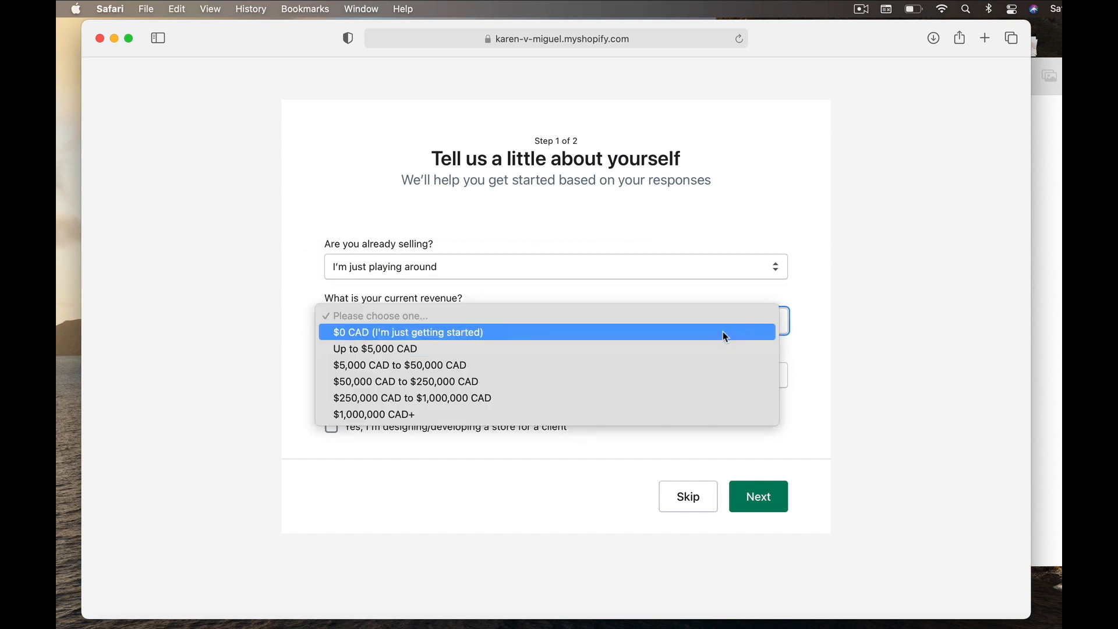
left_click(722, 330)
left_click(706, 376)
left_click(678, 450)
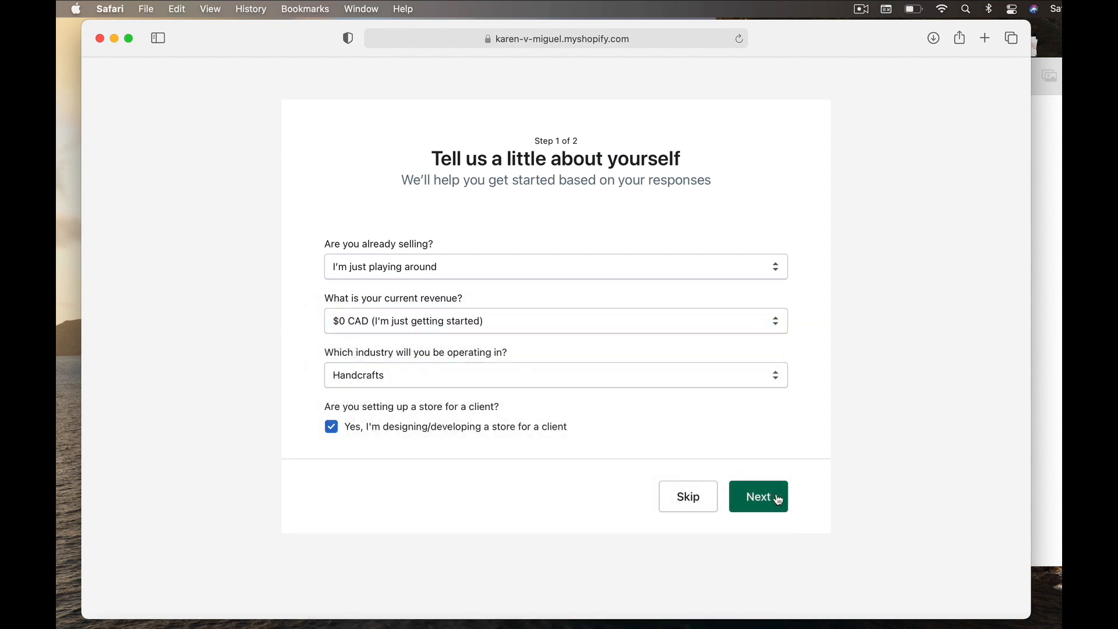
left_click(778, 499)
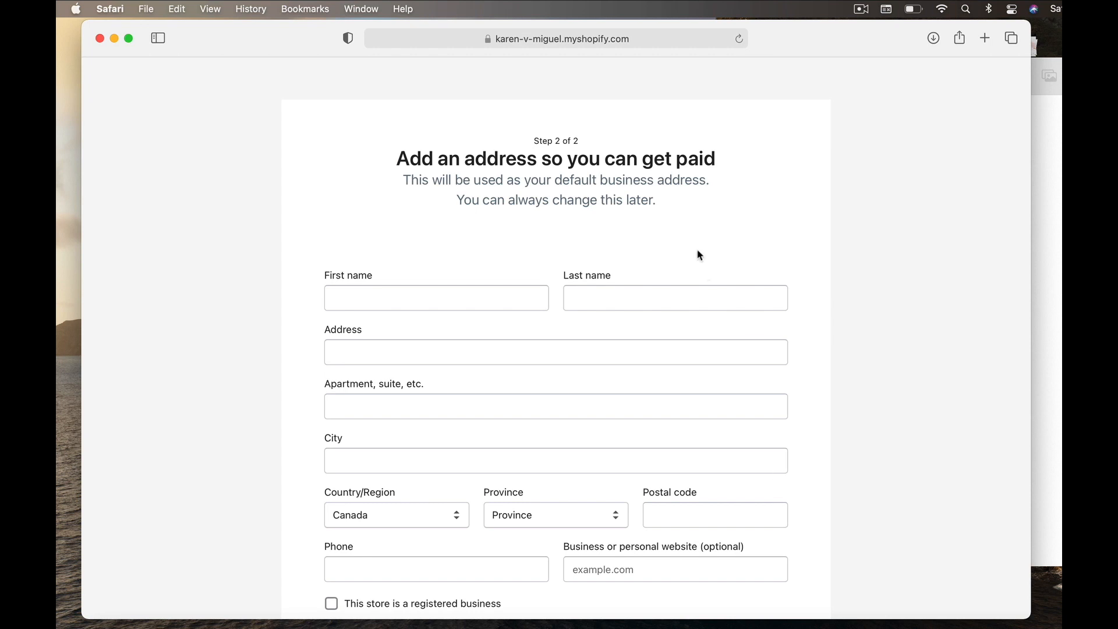
- Fill in the owner's first name on the business address form and enter the store
left_click(413, 294)
type("Karen")
key("Tab")
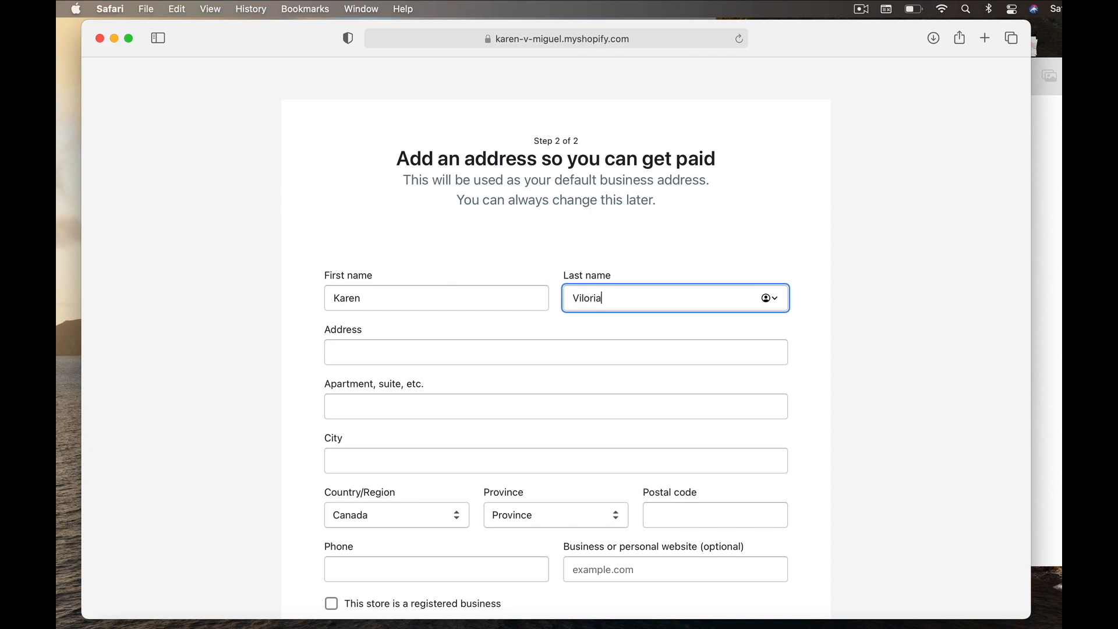
left_click(560, 347)
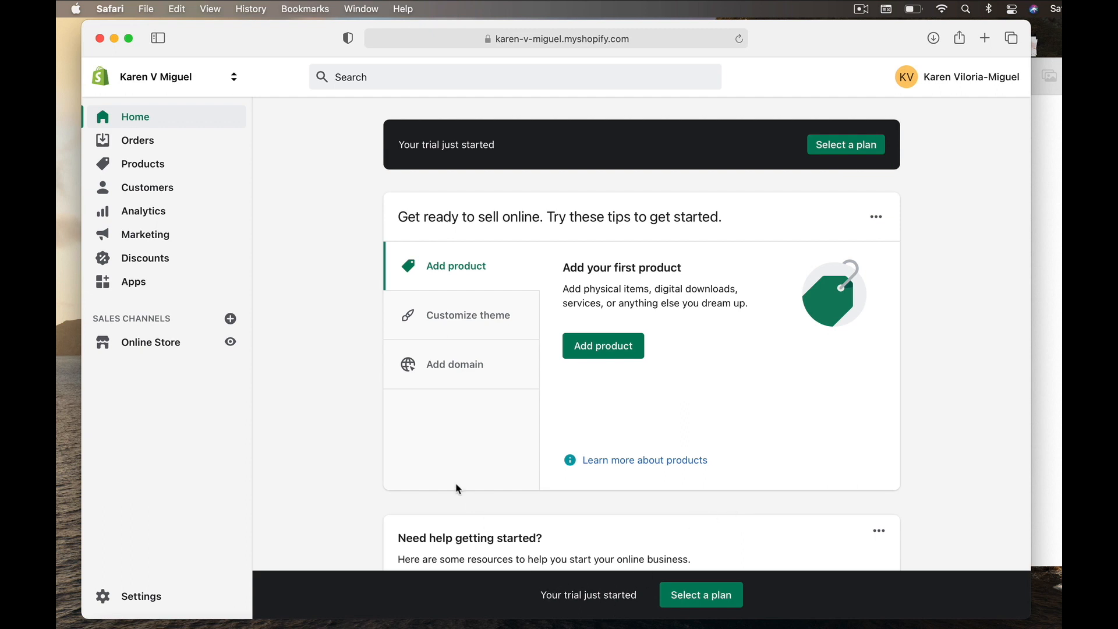
- Open the Debut theme in the editor and scroll through its home page preview
left_click(479, 322)
left_click(616, 365)
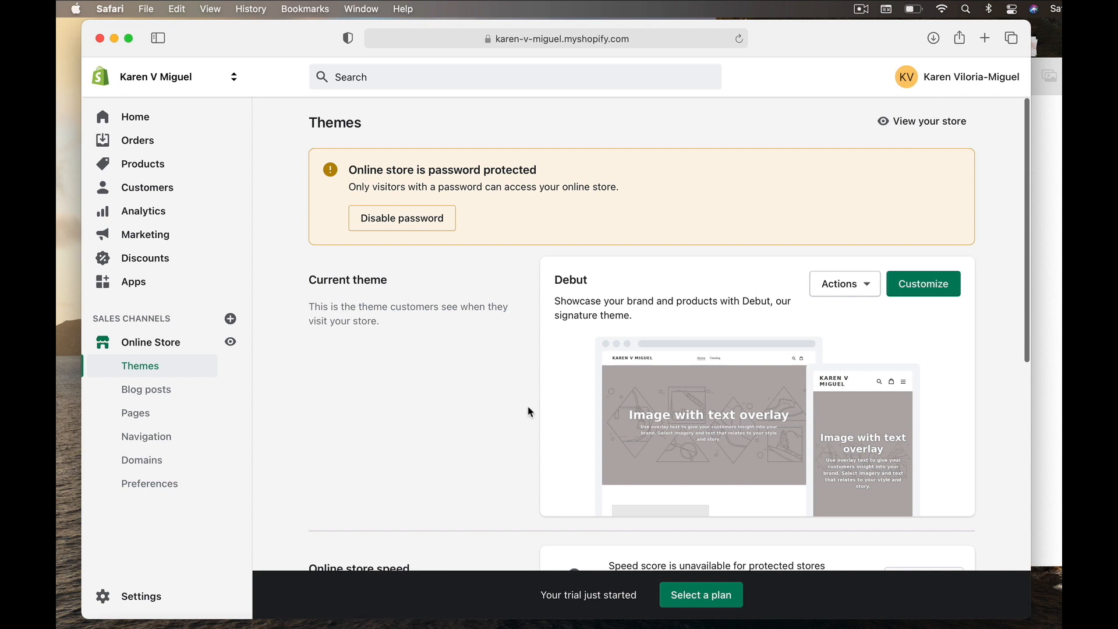
left_click(923, 291)
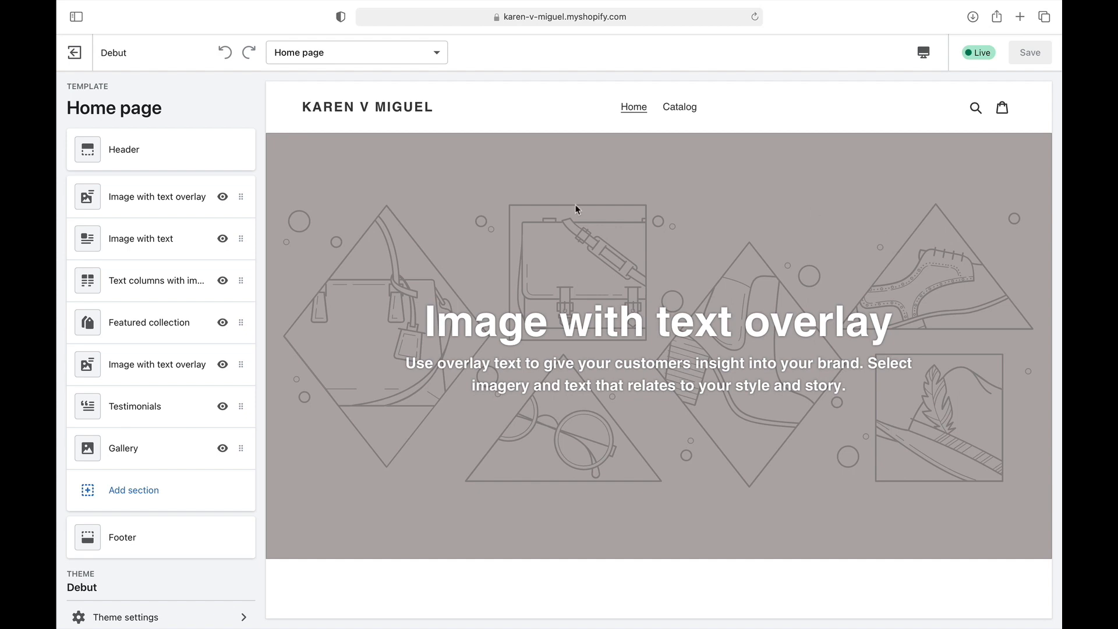
scroll(882, 264, "down", 10)
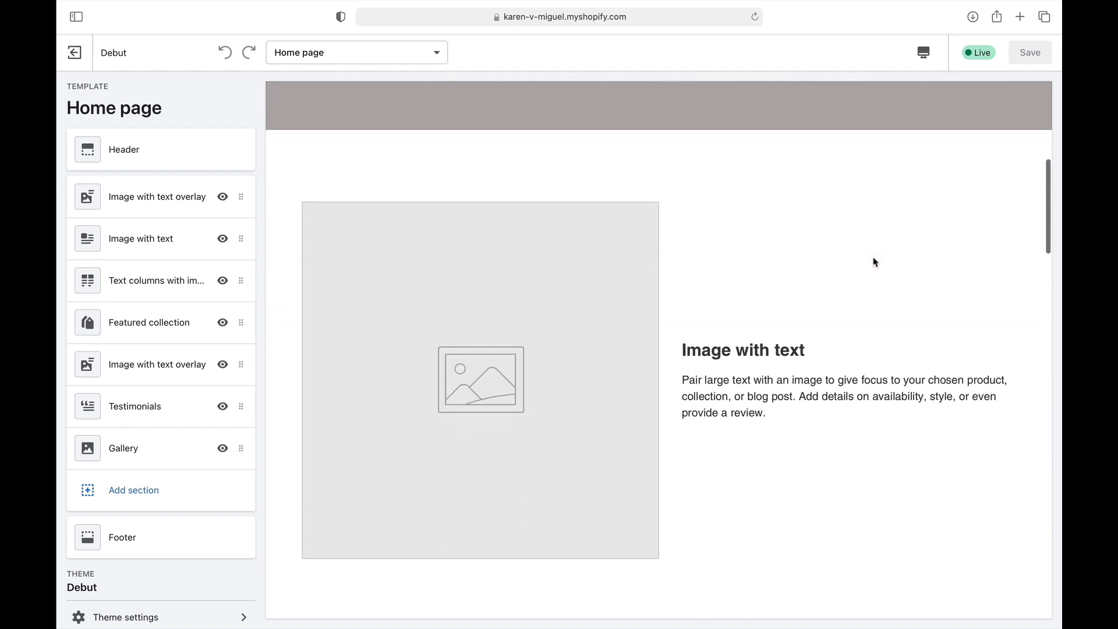
scroll(817, 307, "down", 8)
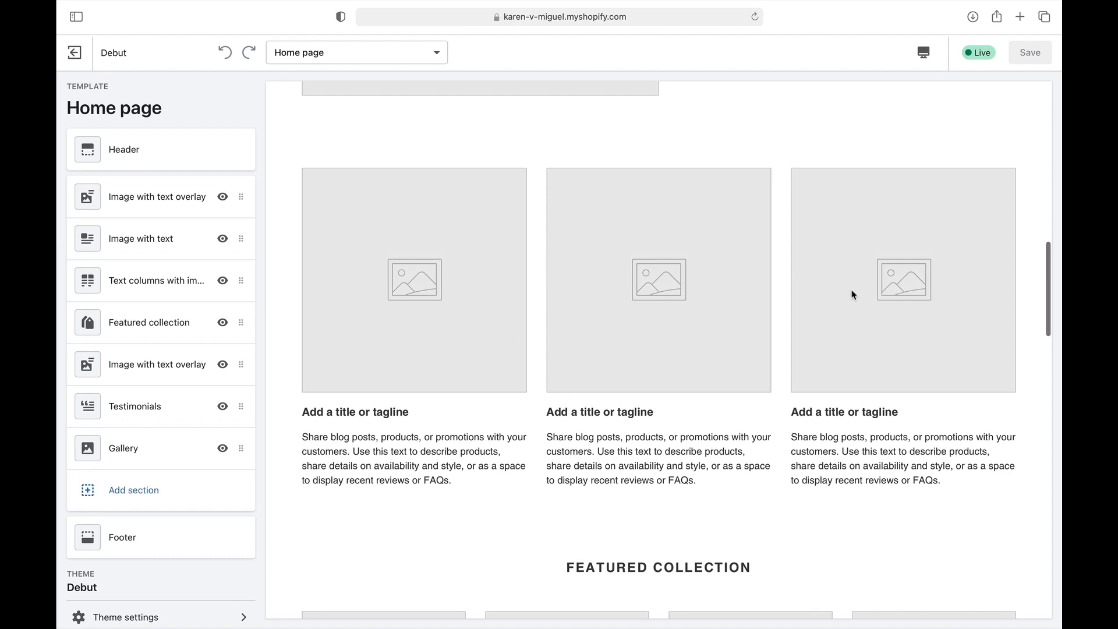
scroll(852, 295, "down", 6)
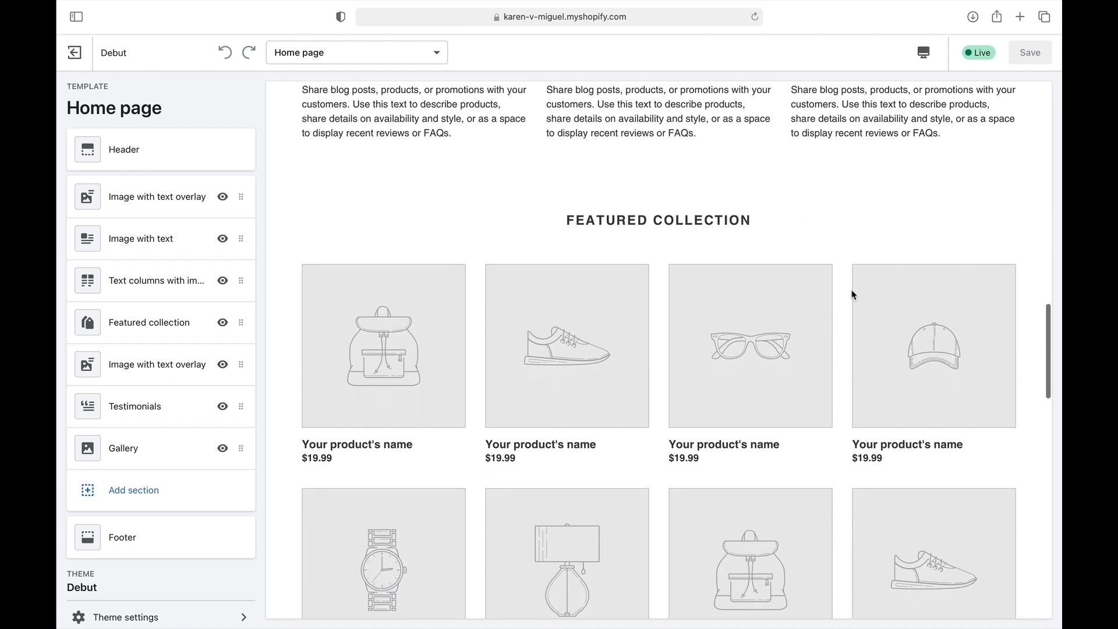
scroll(852, 295, "down", 3)
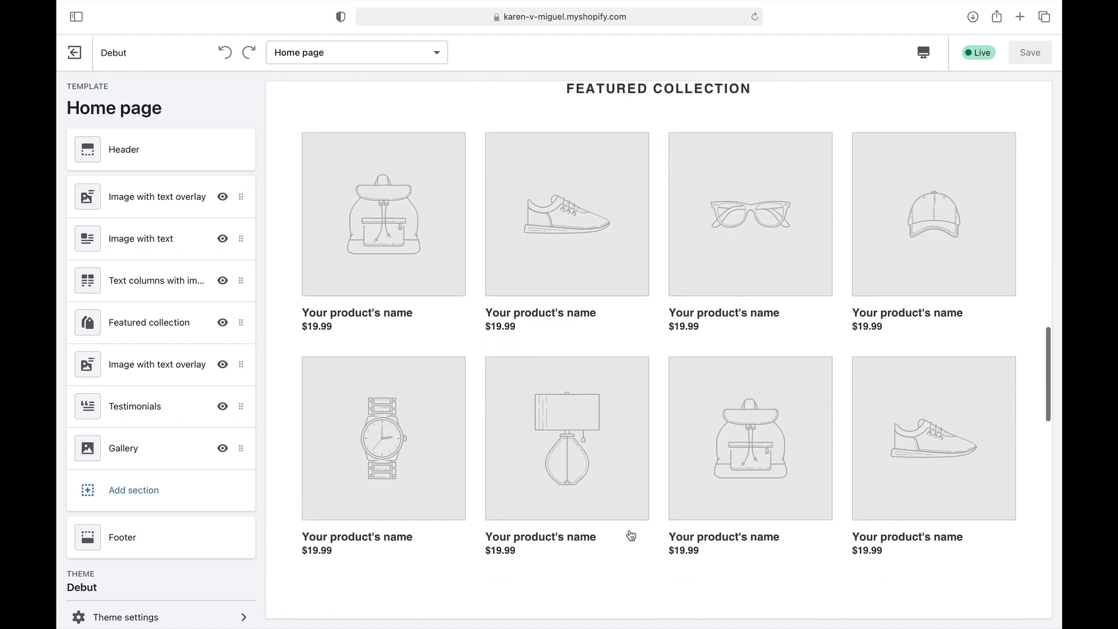
scroll(969, 338, "down", 10)
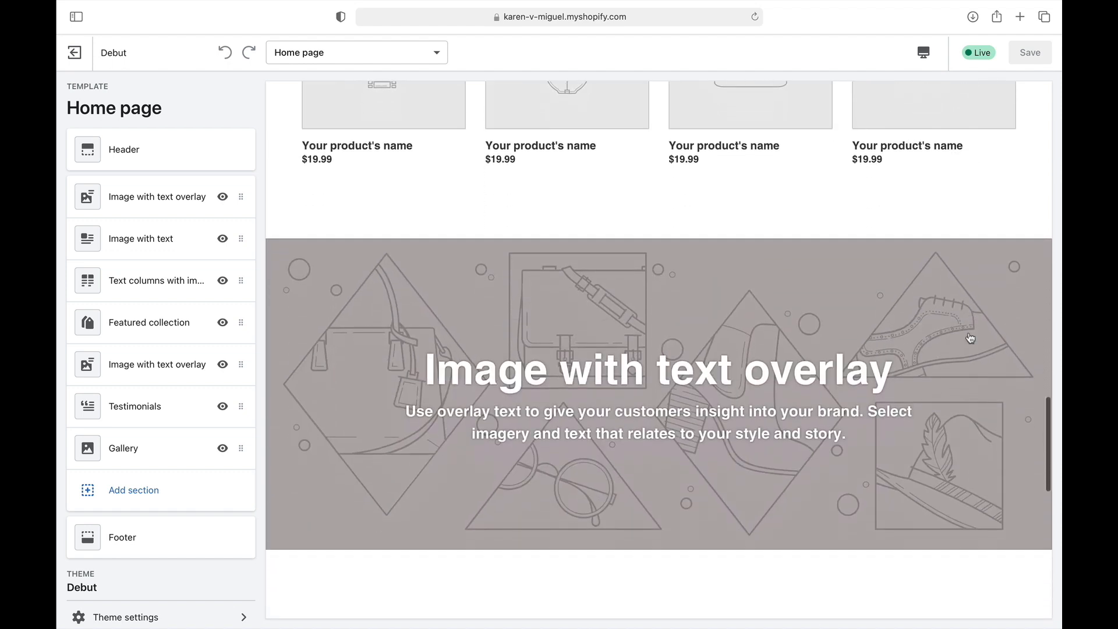
scroll(970, 338, "down", 7)
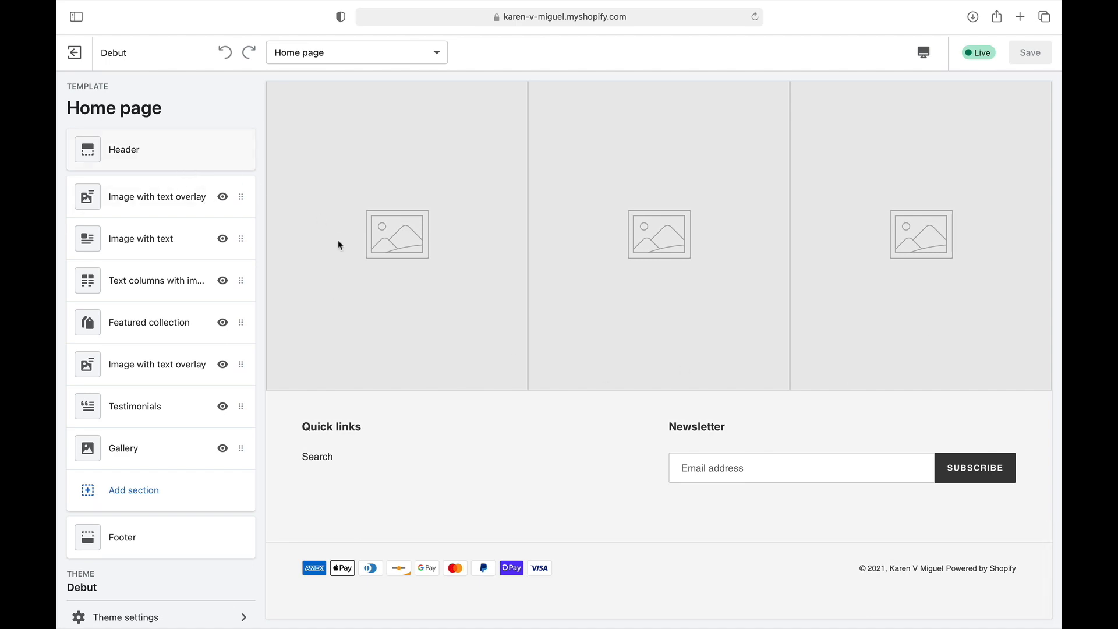
scroll(339, 244, "up", 10)
scroll(338, 241, "up", 5)
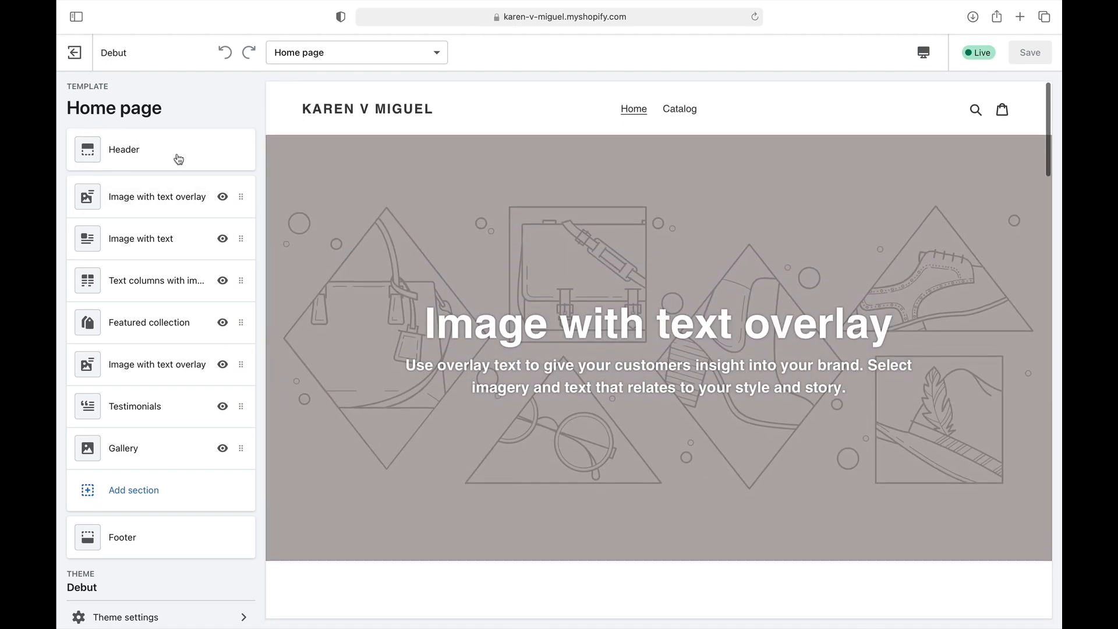
- Look at the Header, Image with text overlay and Text columns with images section settings
left_click(162, 149)
left_click(81, 102)
left_click(131, 201)
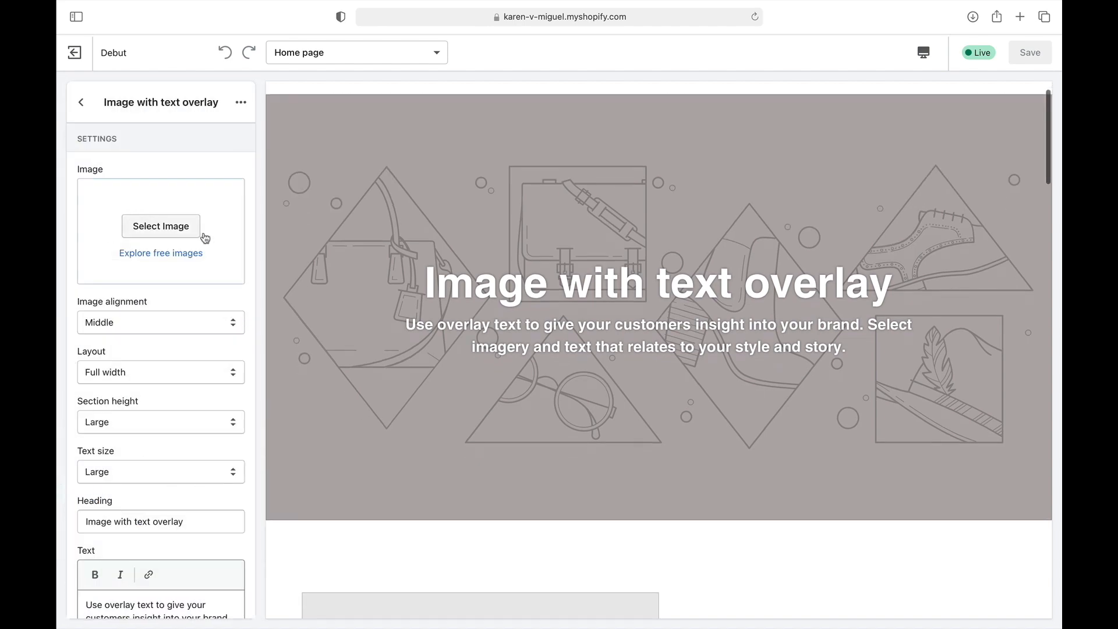
left_click(81, 102)
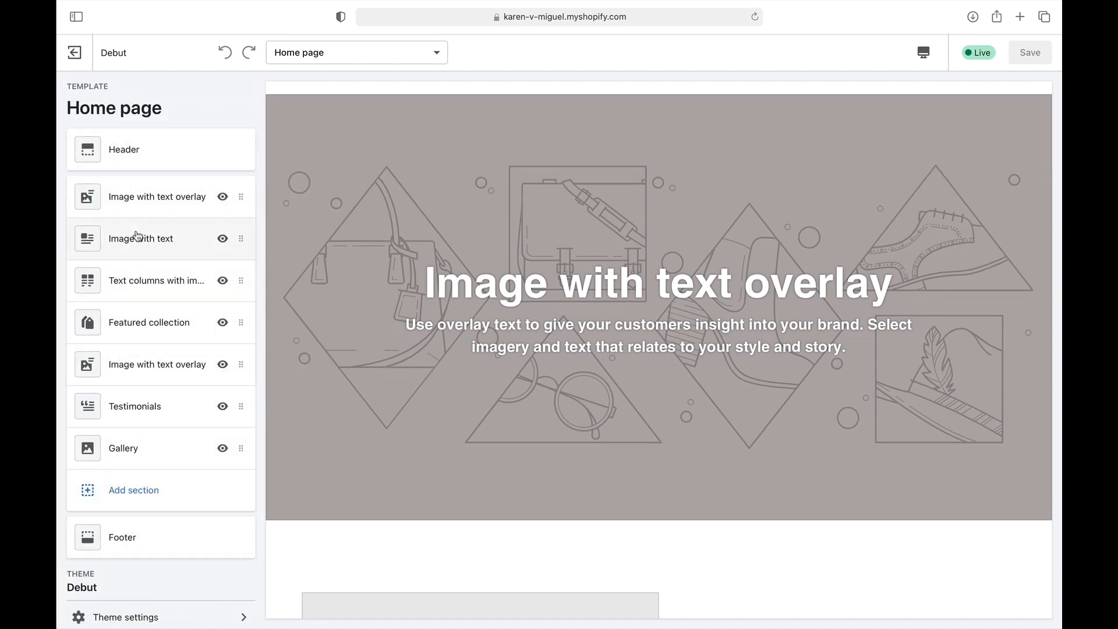
left_click(144, 281)
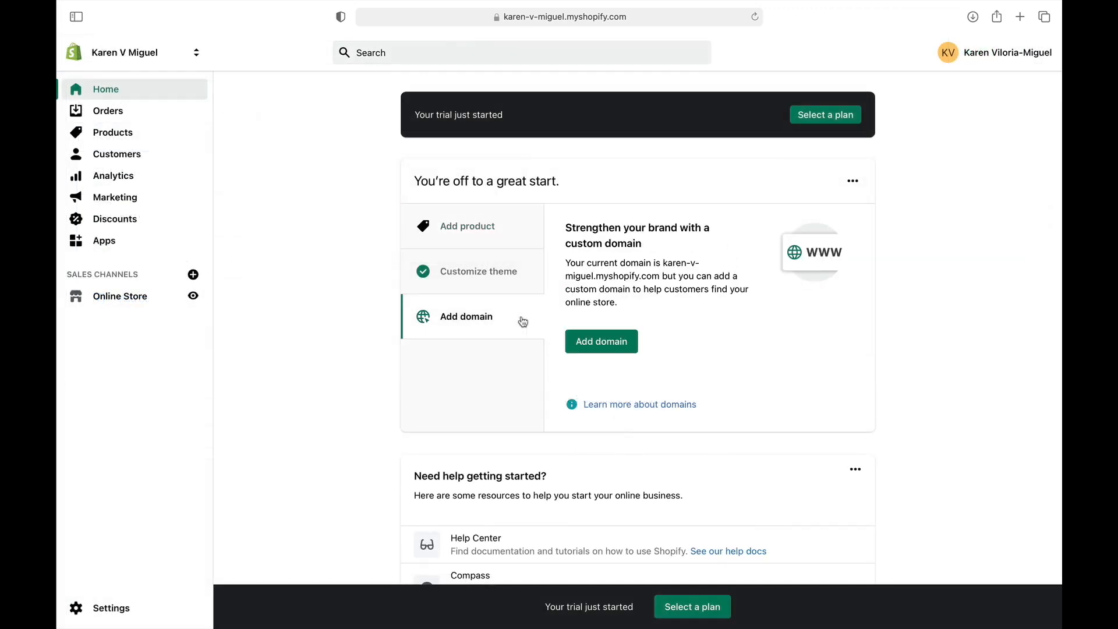
- Connect the store owner's existing domain and open the connection instructions
left_click(587, 345)
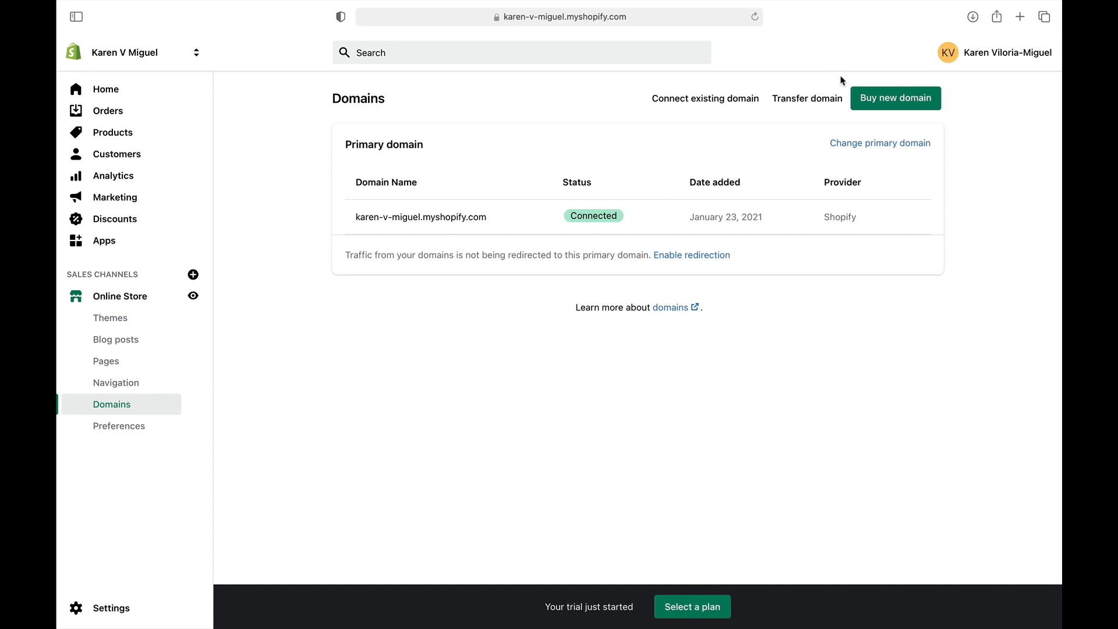
left_click(702, 105)
left_click(634, 178)
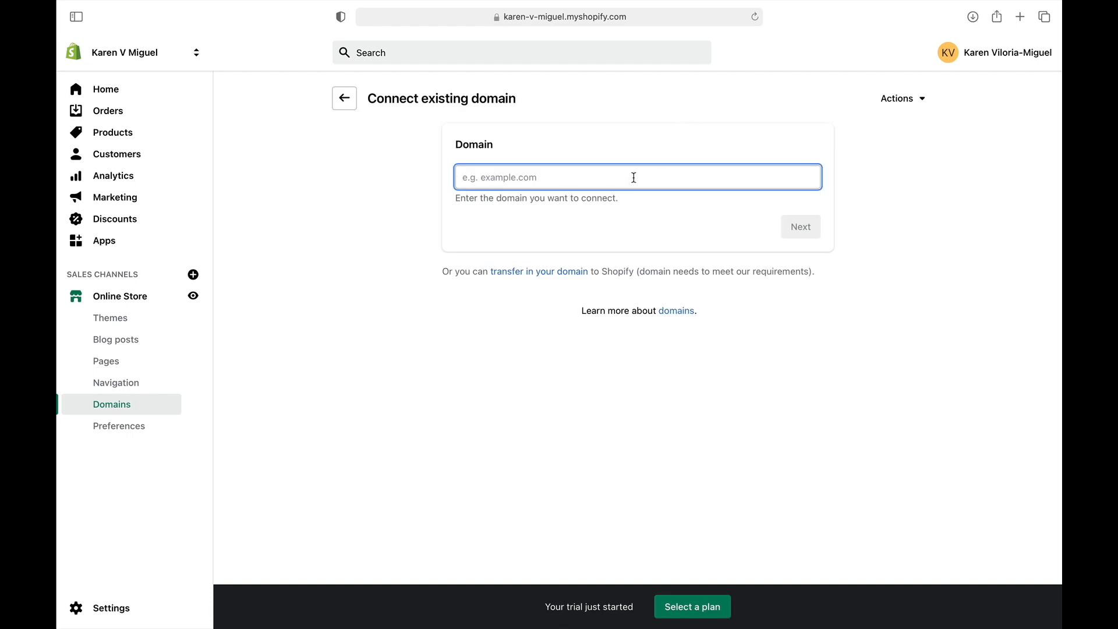
left_click(798, 232)
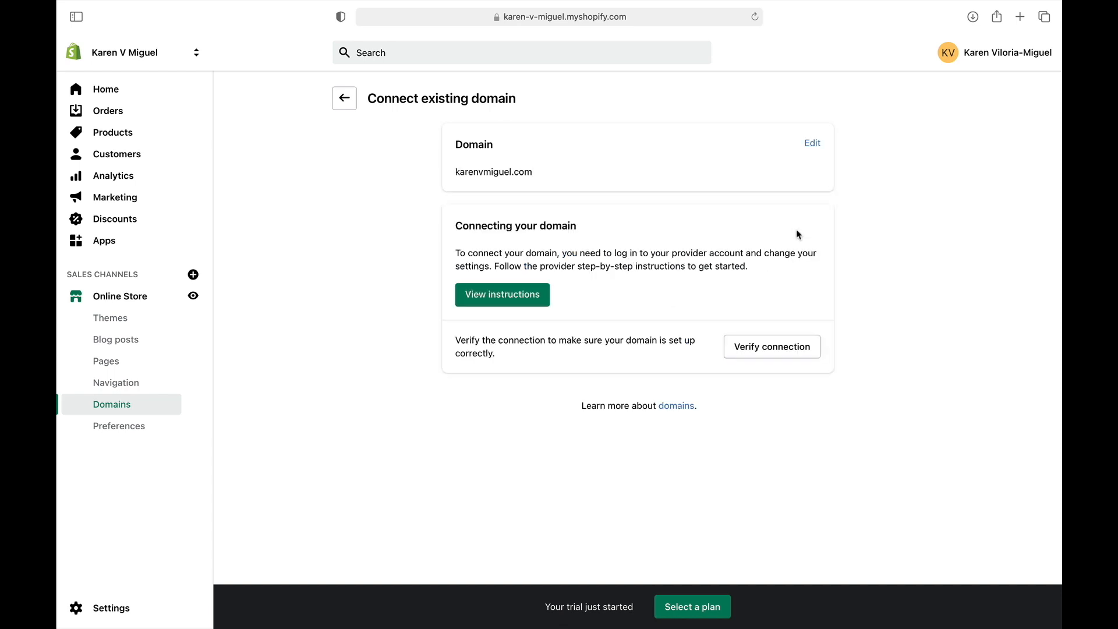
left_click(519, 292)
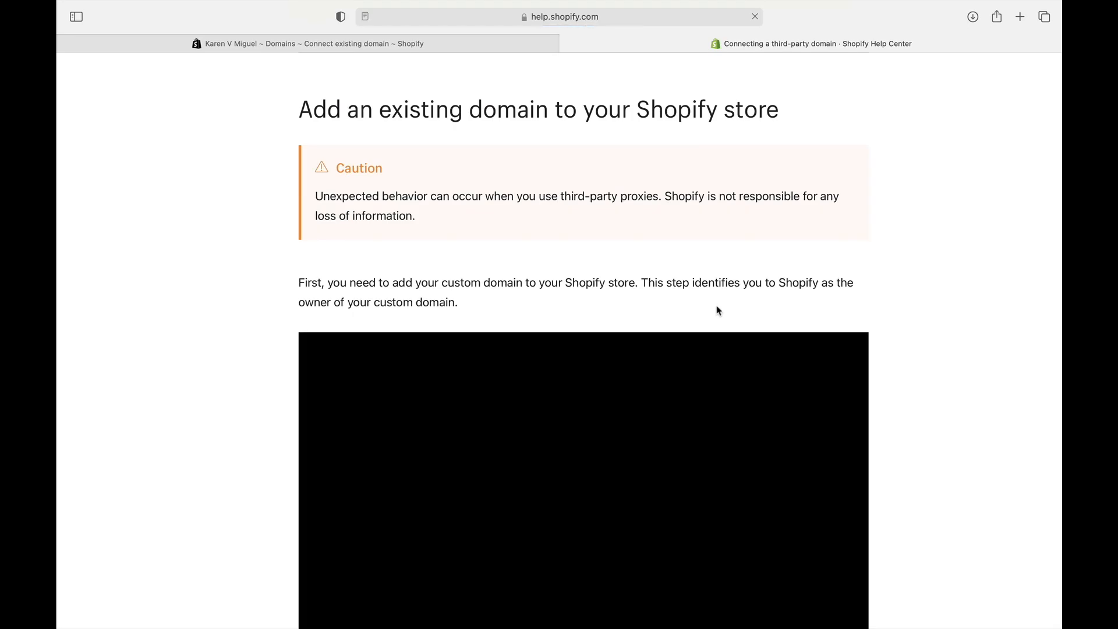
- Read the manual DNS setup guide, close it, and go back to the Domains list
scroll(652, 250, "down", 3)
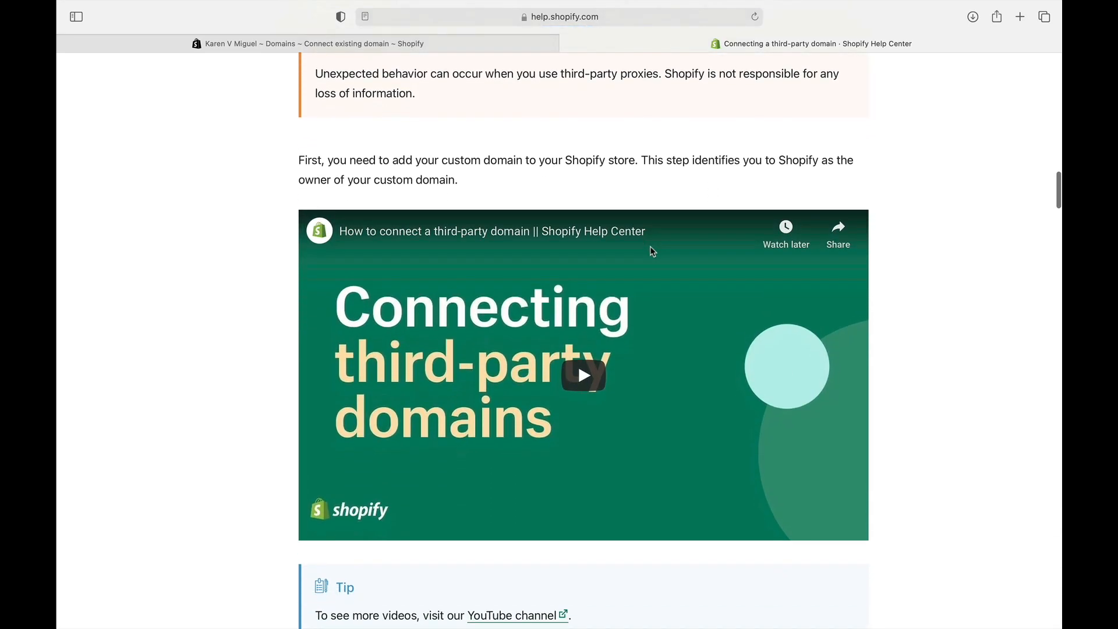
scroll(652, 251, "down", 8)
scroll(652, 251, "down", 12)
scroll(652, 252, "down", 10)
scroll(652, 252, "down", 12)
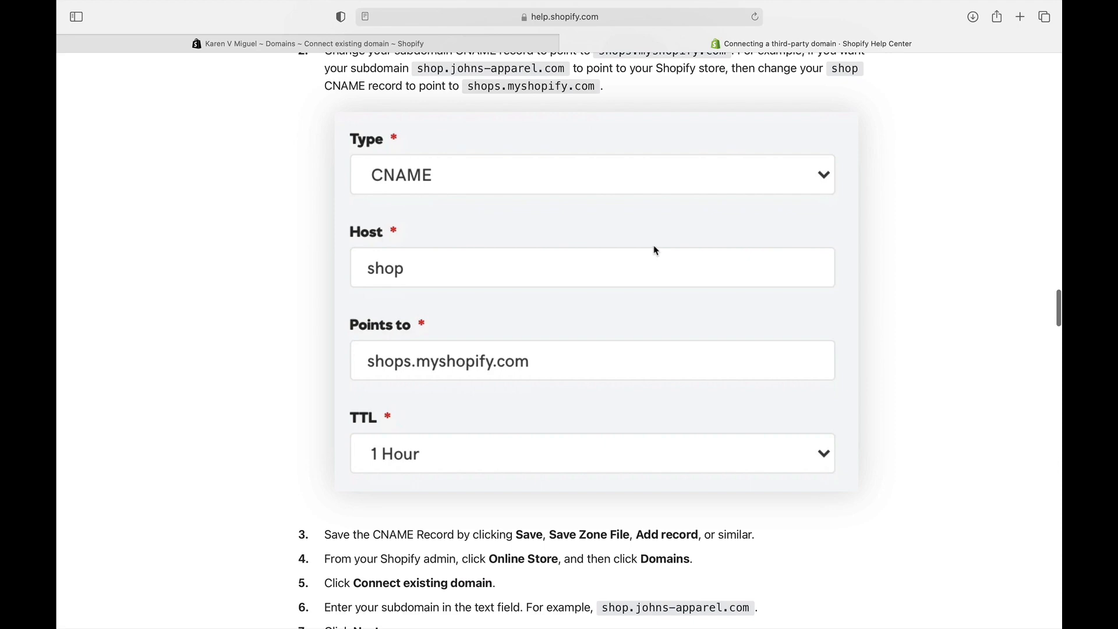
scroll(655, 250, "down", 11)
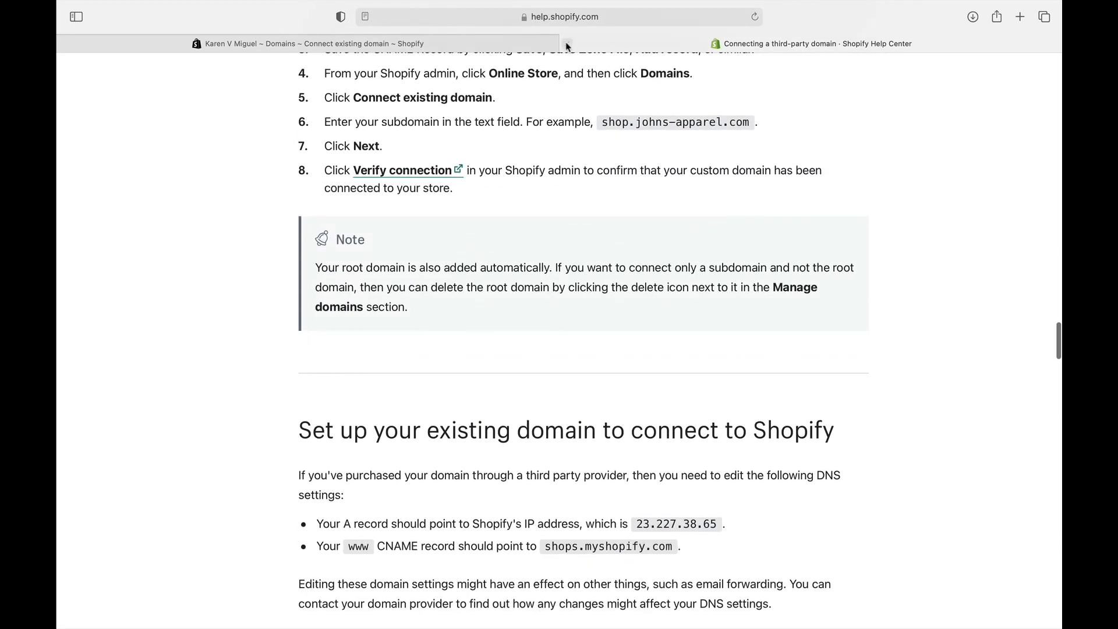
left_click(567, 45)
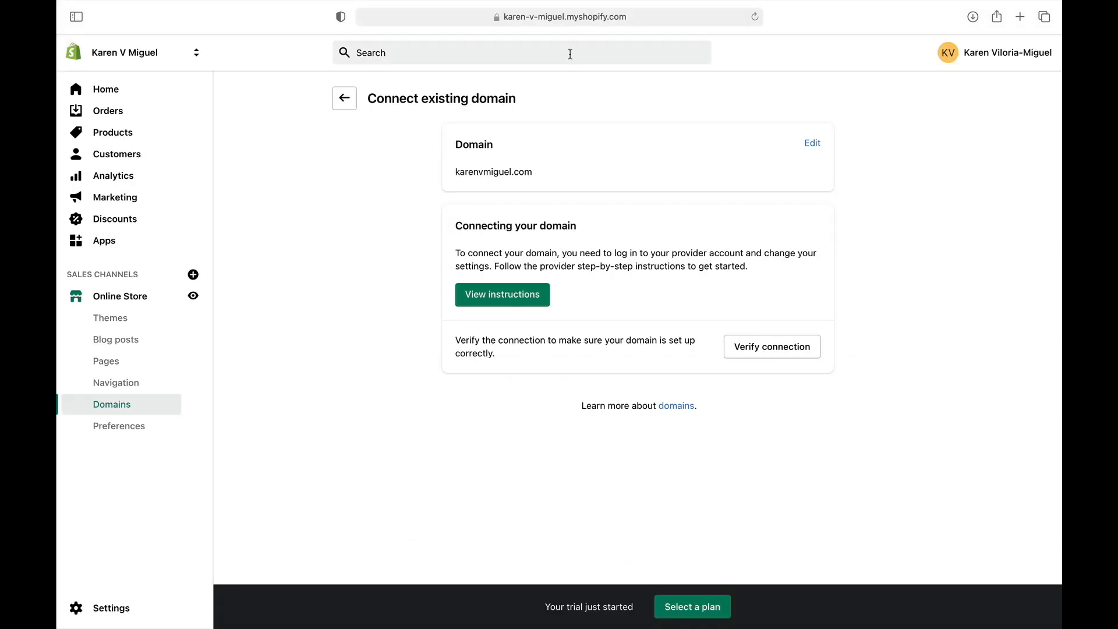
left_click(343, 99)
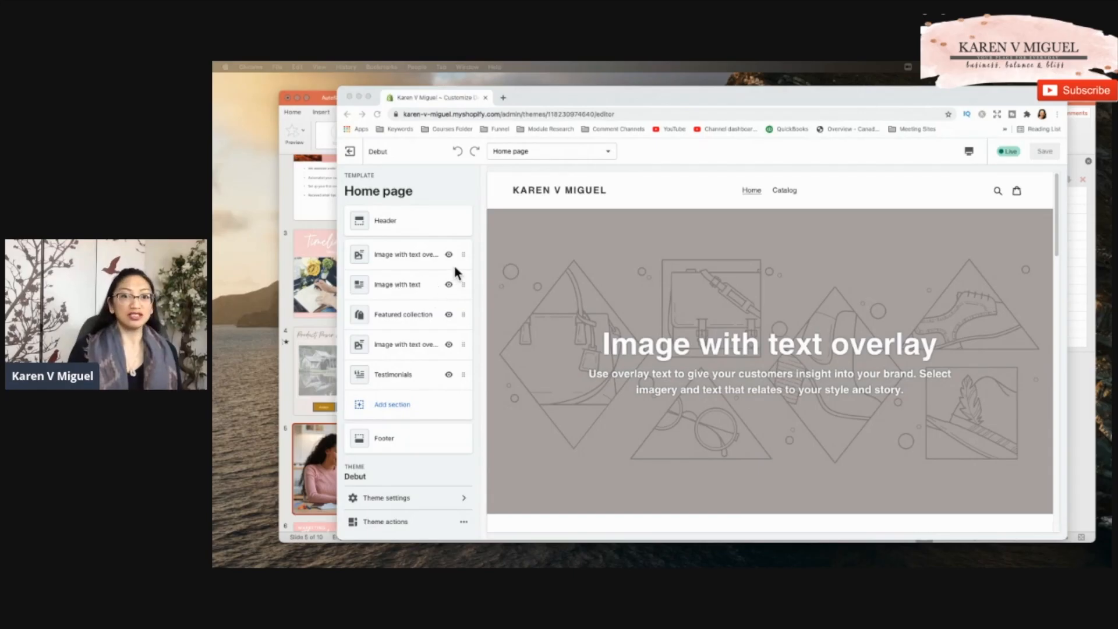
- Drag the first image overlay section lower on the home page and review its settings
scroll(628, 362, "down", 10)
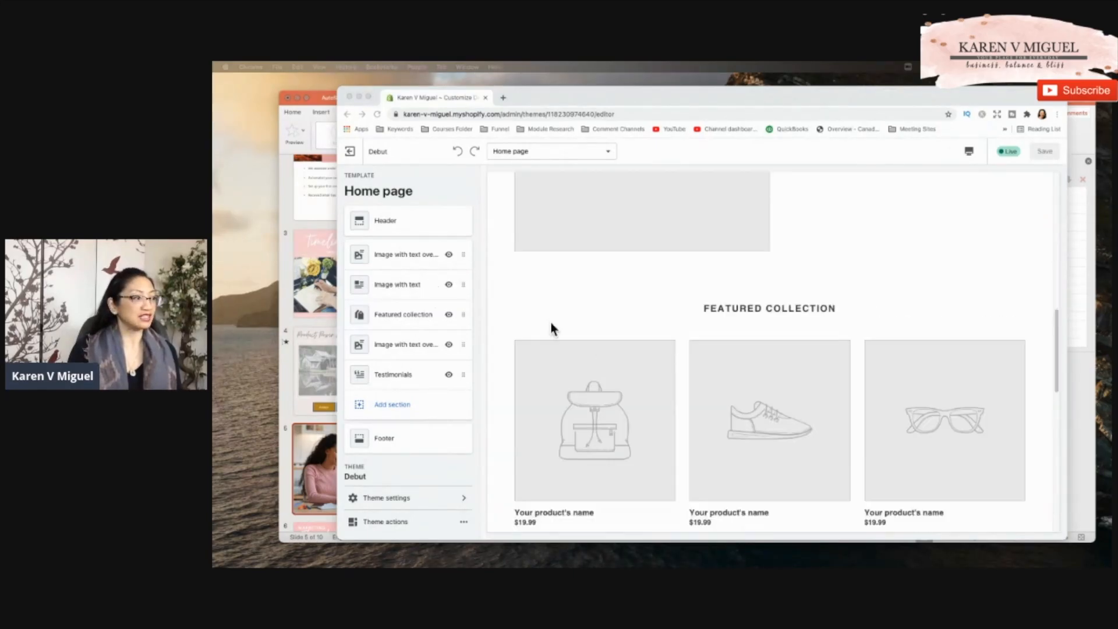
left_click(463, 254)
left_click_drag(463, 256, 463, 338)
left_click(417, 256)
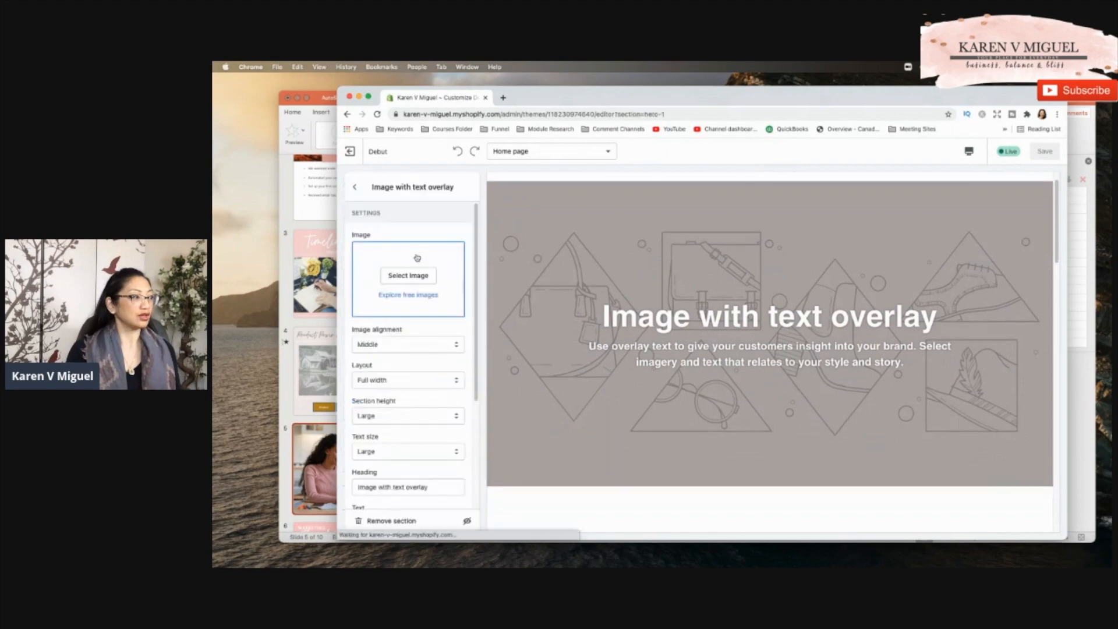
scroll(427, 314, "down", 5)
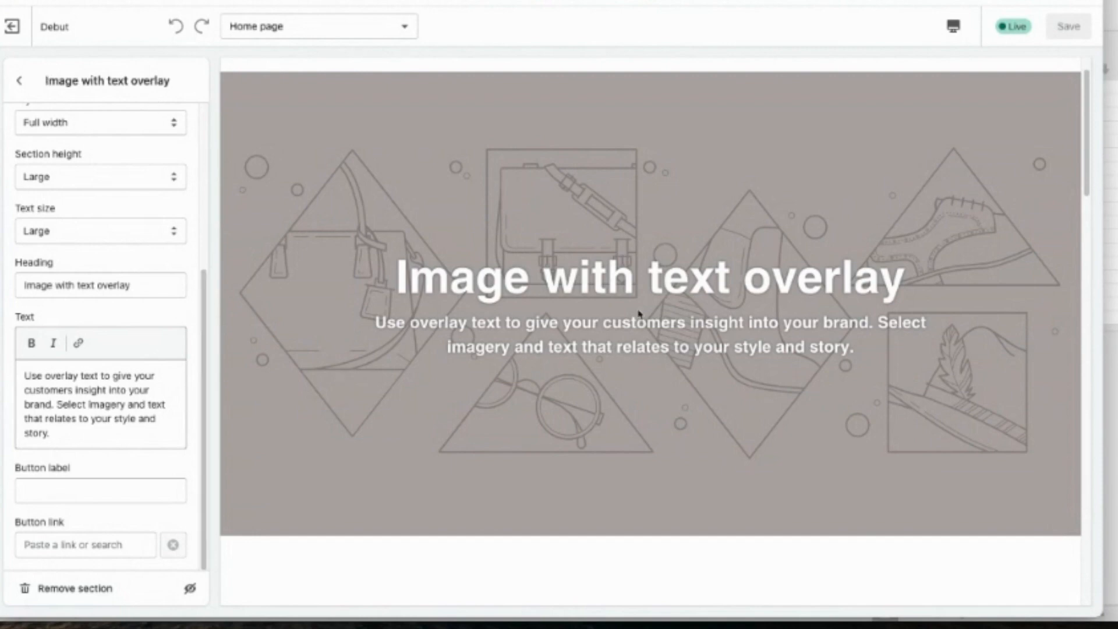
scroll(643, 302, "up", 1)
scroll(647, 289, "down", 6)
scroll(204, 392, "up", 1)
scroll(780, 441, "down", 15)
scroll(757, 430, "down", 6)
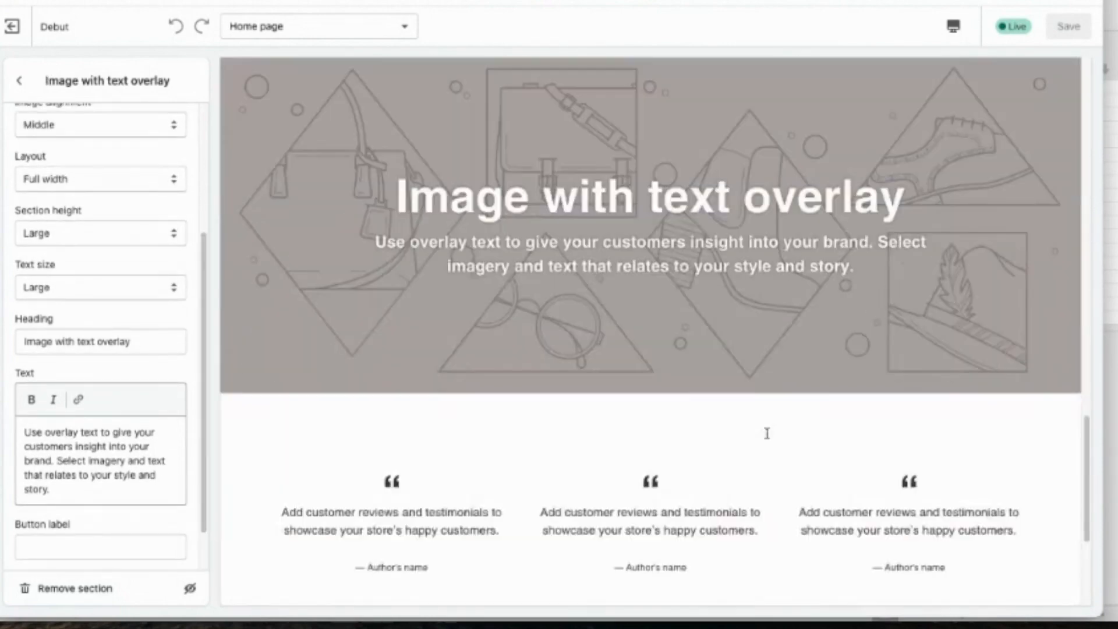
scroll(742, 429, "up", 10)
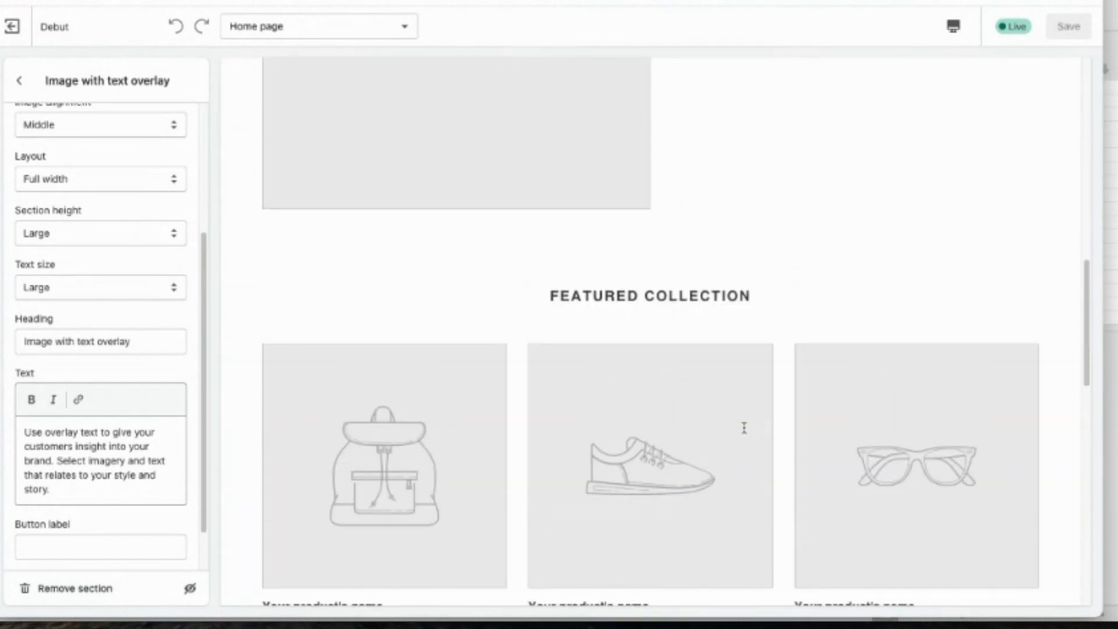
scroll(744, 428, "up", 2)
left_click(19, 81)
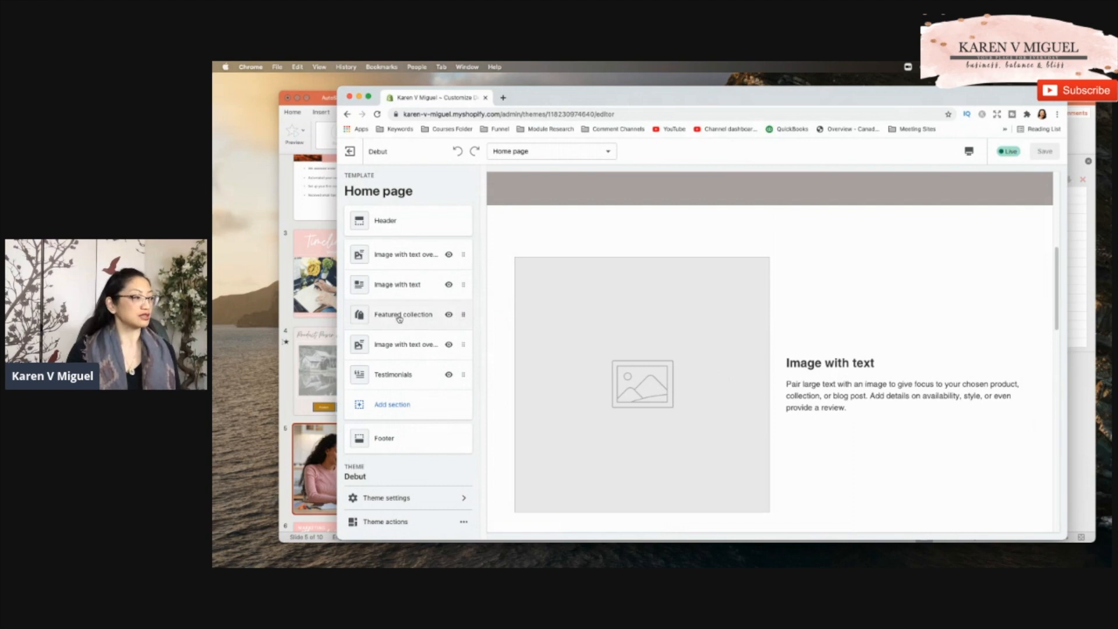
- Remove the Featured collection section from the home page
left_click(398, 319)
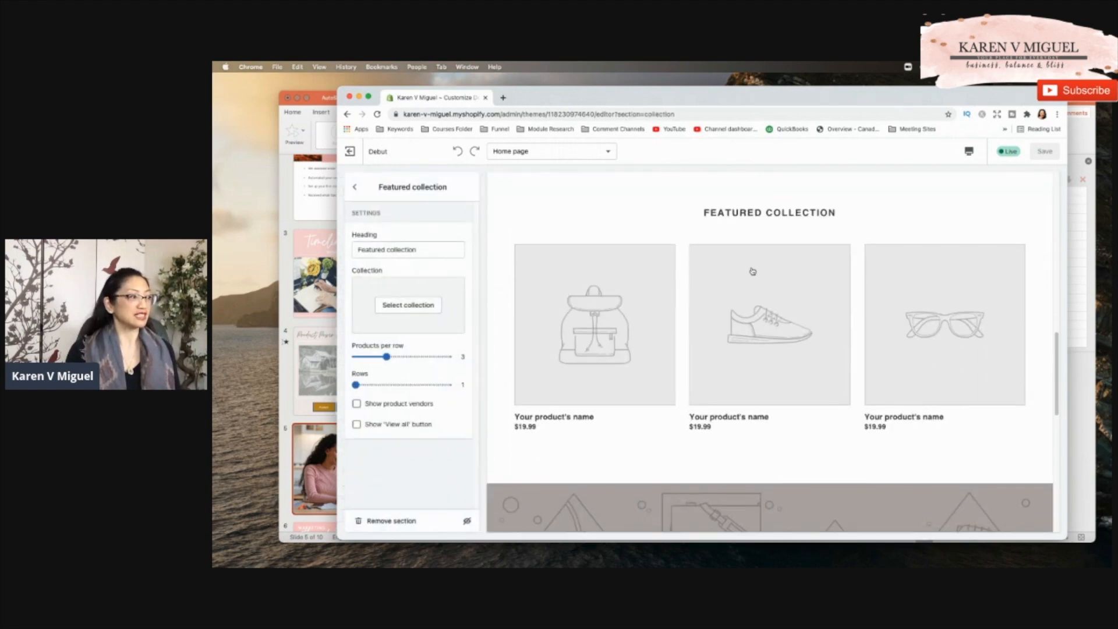
left_click(391, 521)
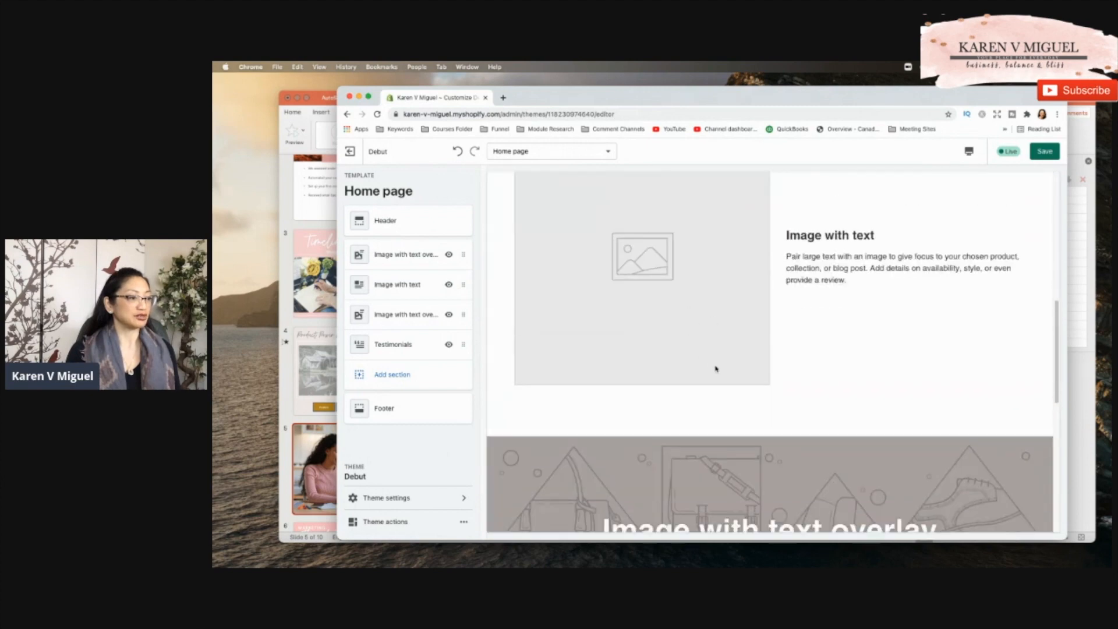
scroll(716, 369, "down", 4)
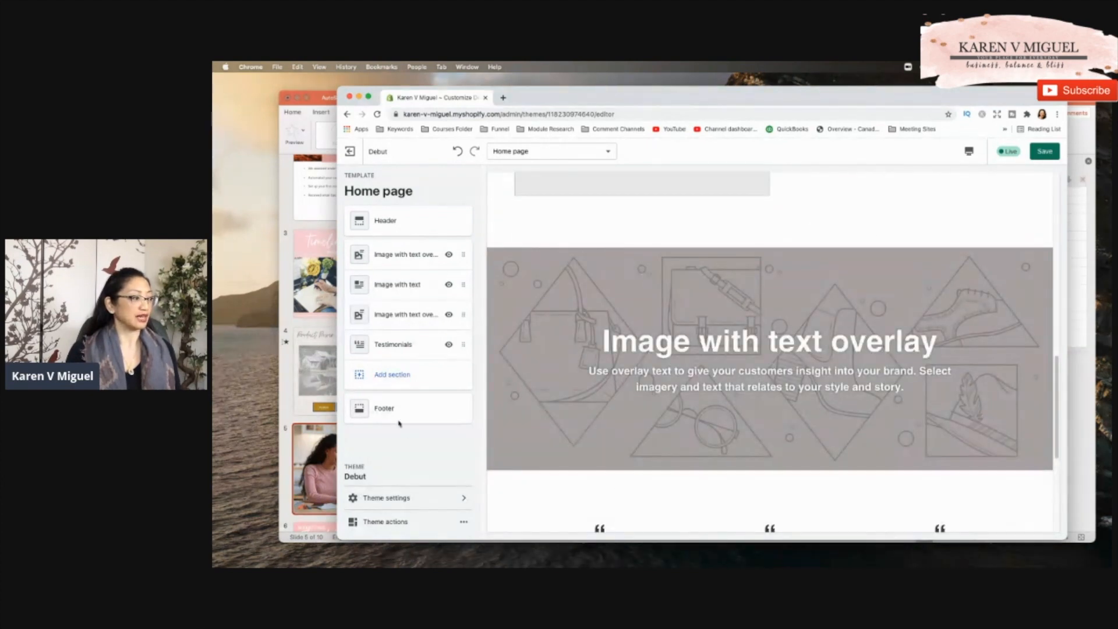
- Add a new Featured collection section set to 3 products per row
left_click(399, 380)
left_click(401, 358)
left_click(451, 517)
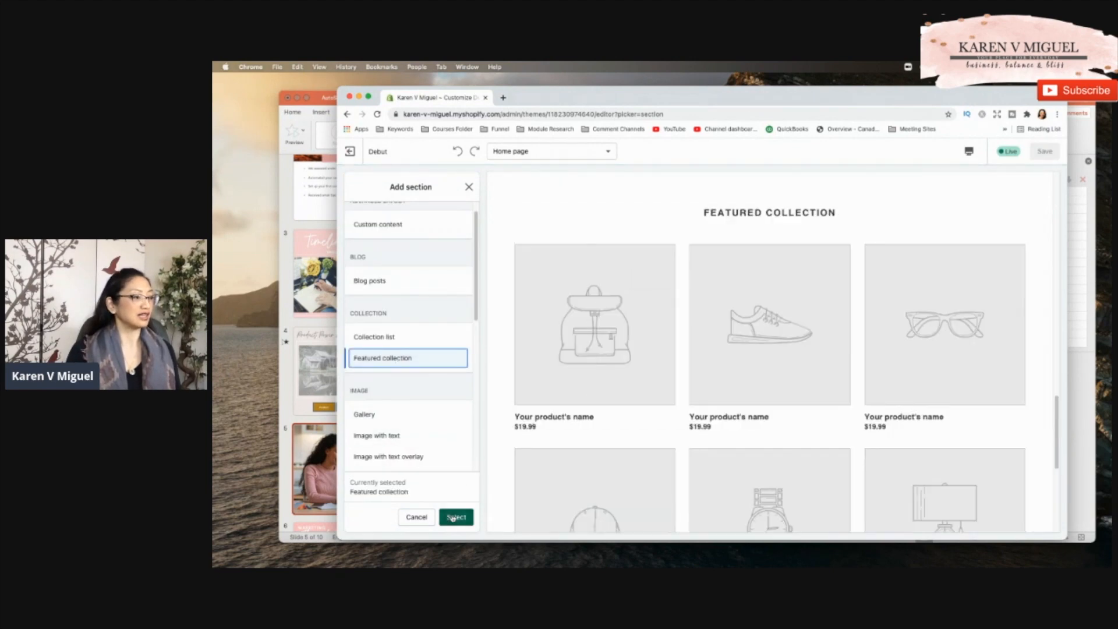
left_click_drag(386, 357, 354, 360)
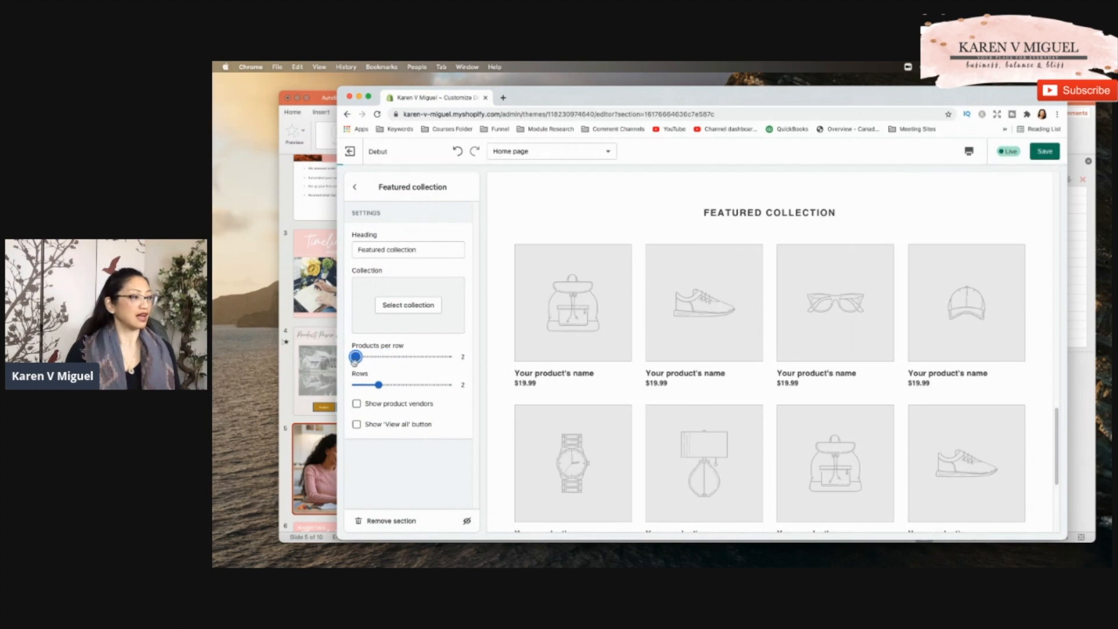
left_click_drag(355, 356, 356, 385)
left_click_drag(413, 359, 386, 357)
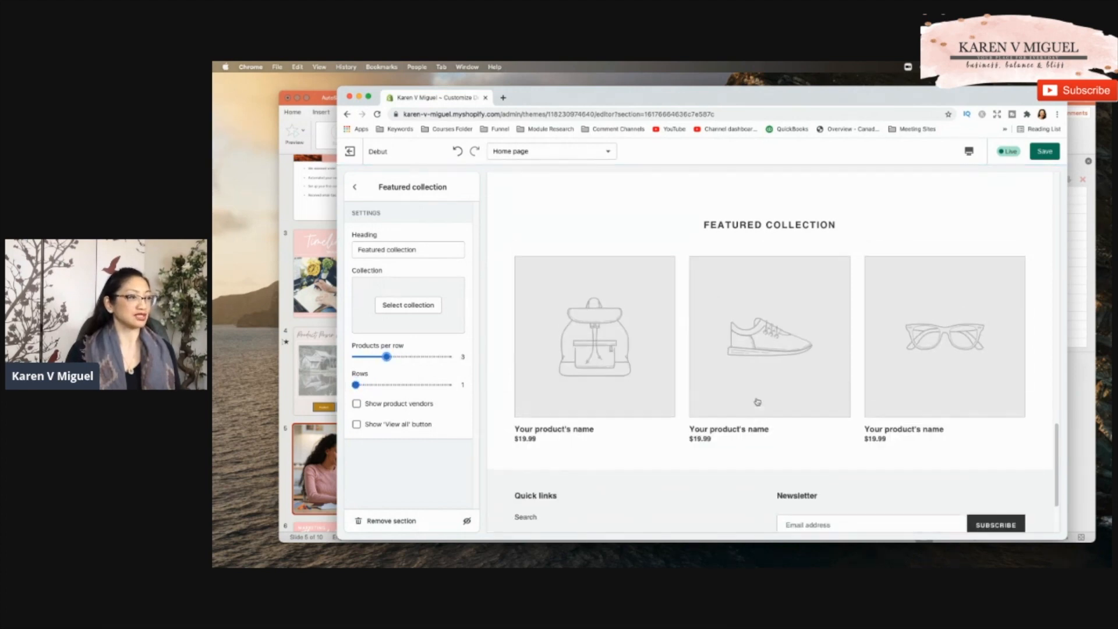
scroll(749, 407, "up", 15)
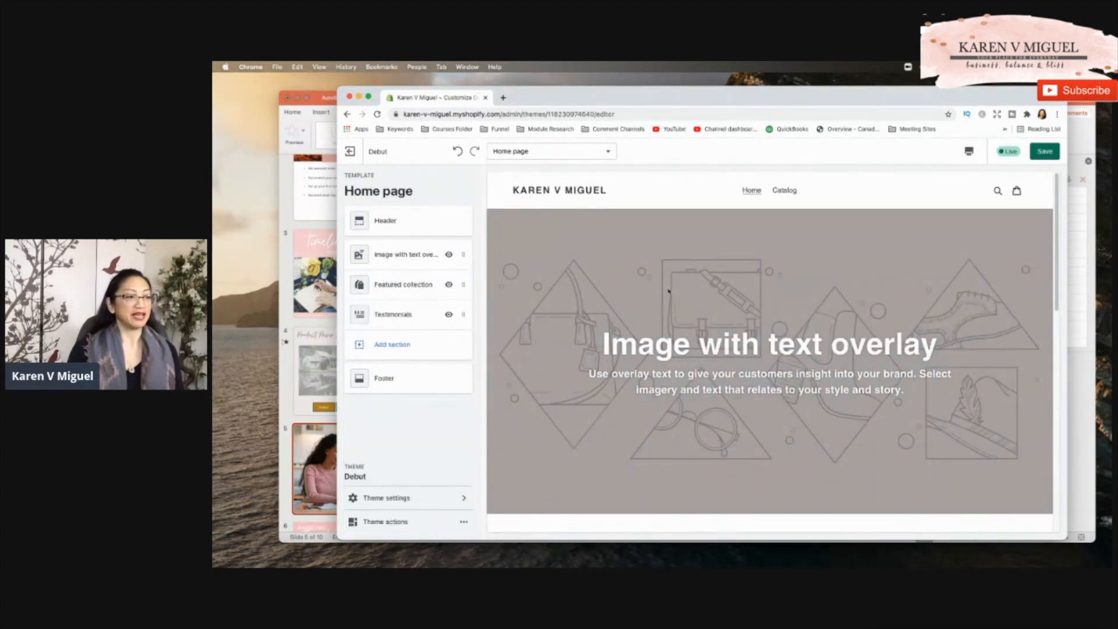
- Remove the Testimonials section from the home page
scroll(670, 302, "down", 5)
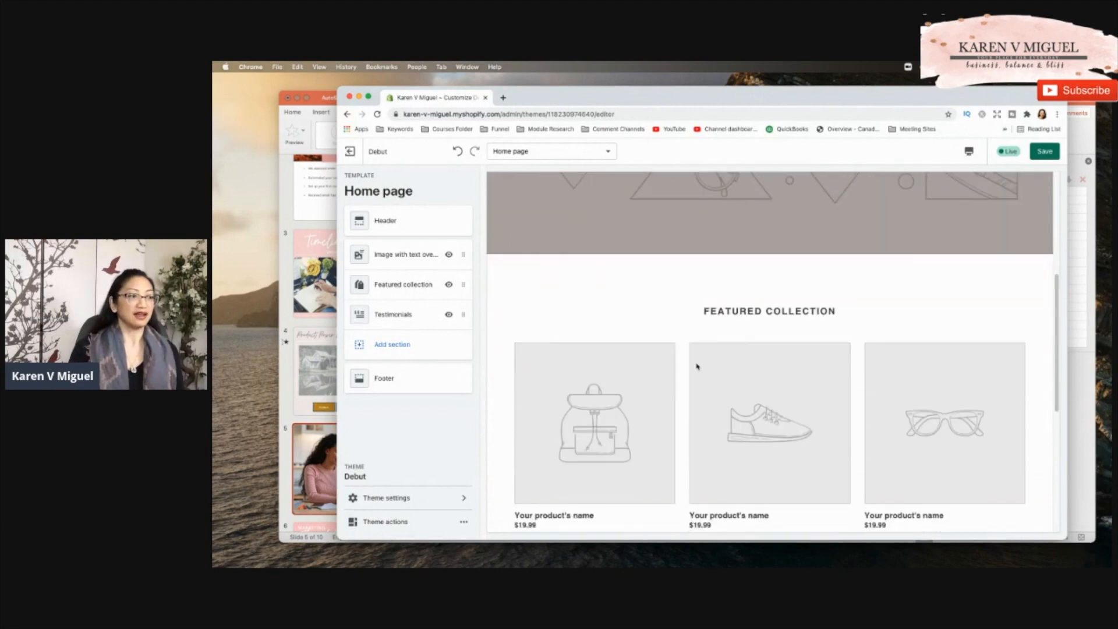
scroll(846, 370, "down", 8)
scroll(848, 376, "up", 5)
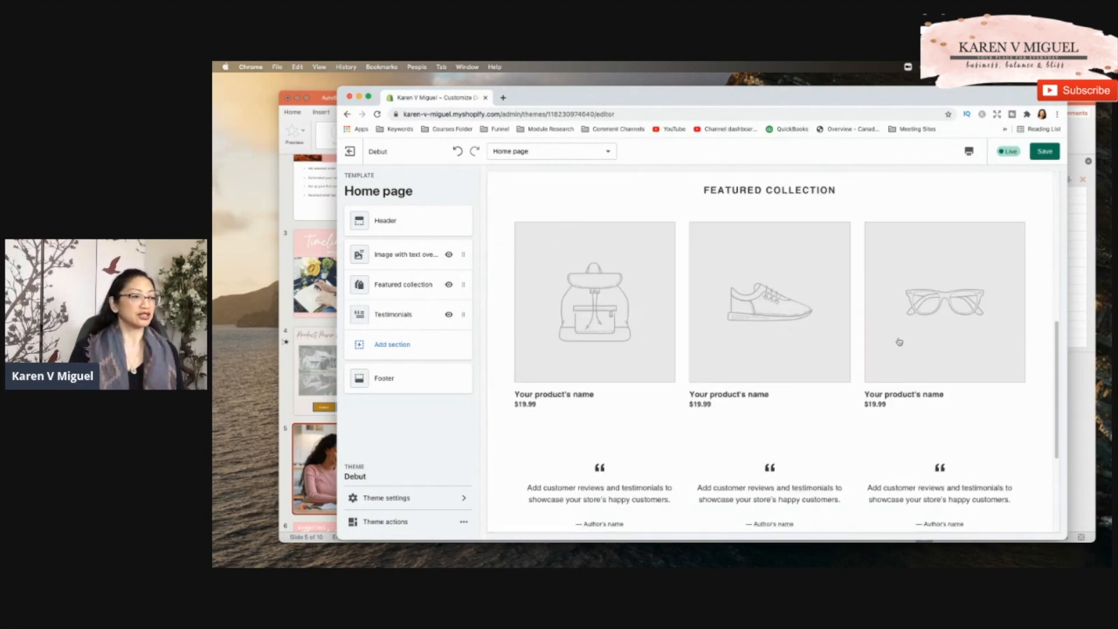
scroll(811, 382, "down", 3)
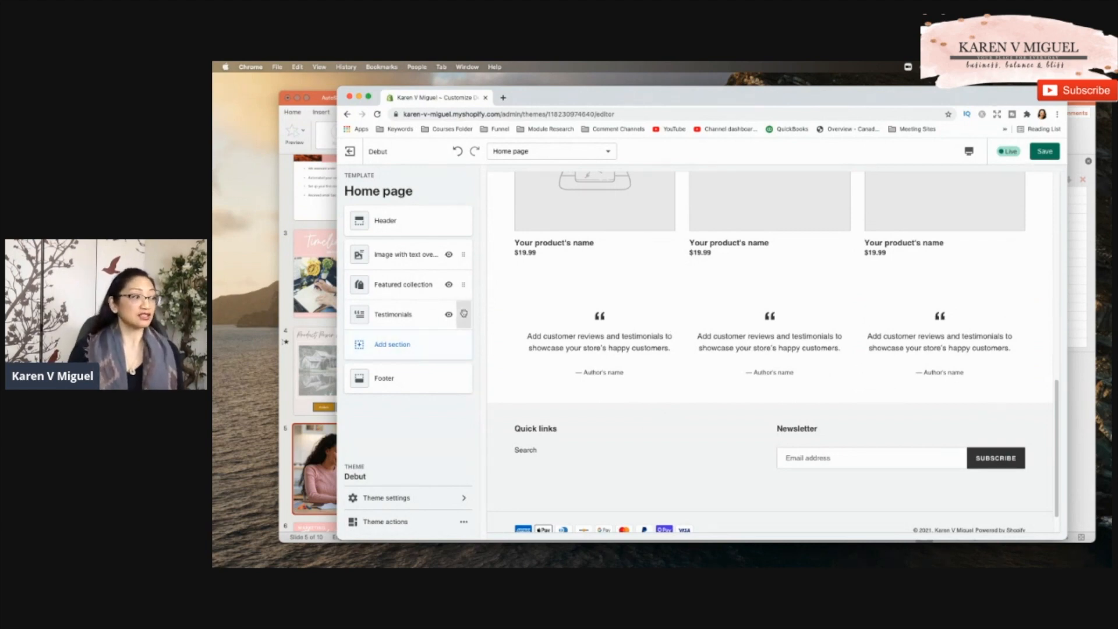
left_click(421, 323)
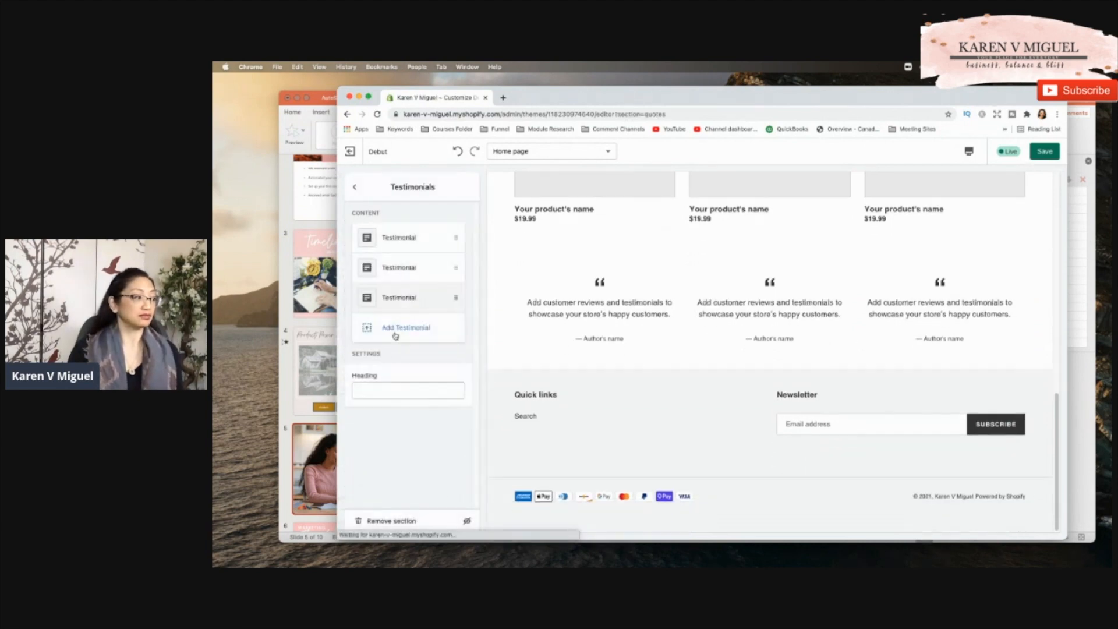
left_click(372, 519)
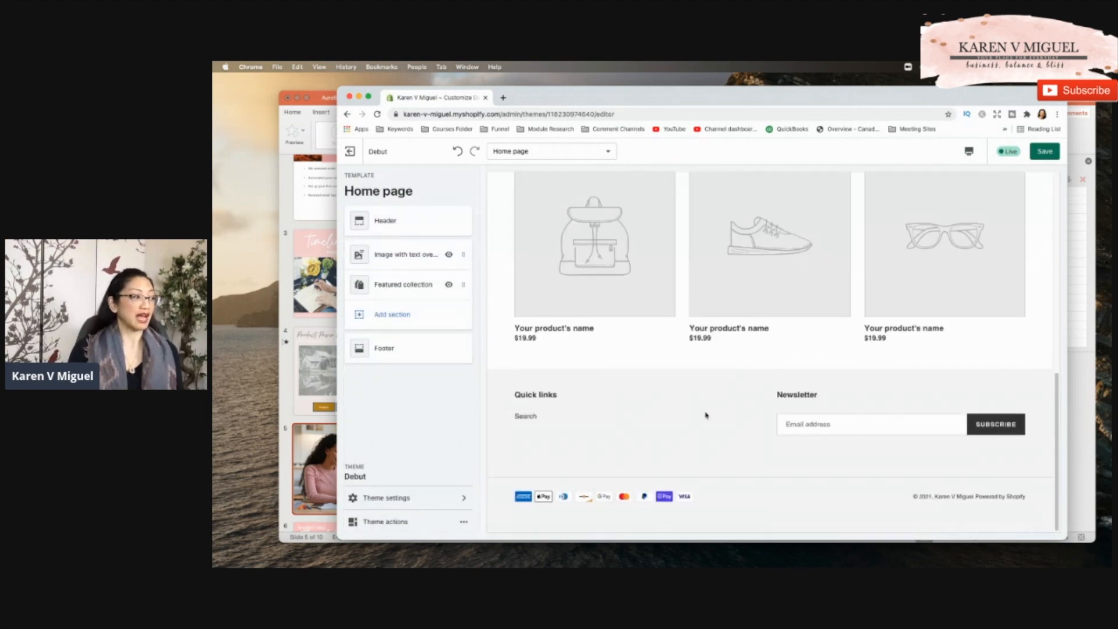
- Preview then cancel a new Testimonials section, save the home page and exit the editor
left_click(381, 319)
scroll(407, 336, "down", 6)
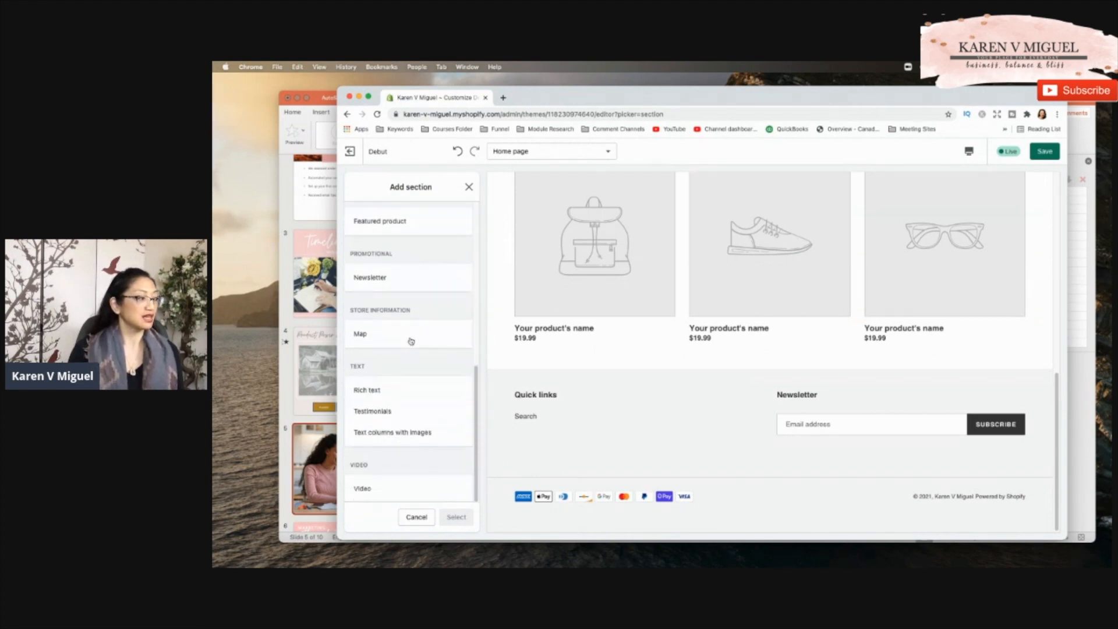
left_click(428, 411)
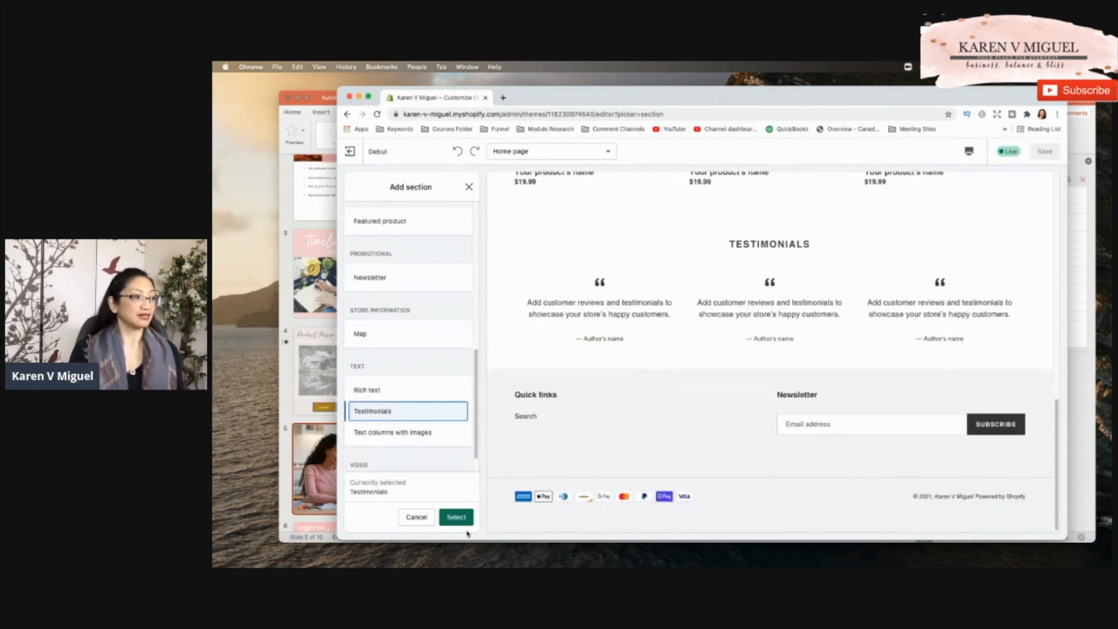
left_click(417, 517)
left_click(1043, 152)
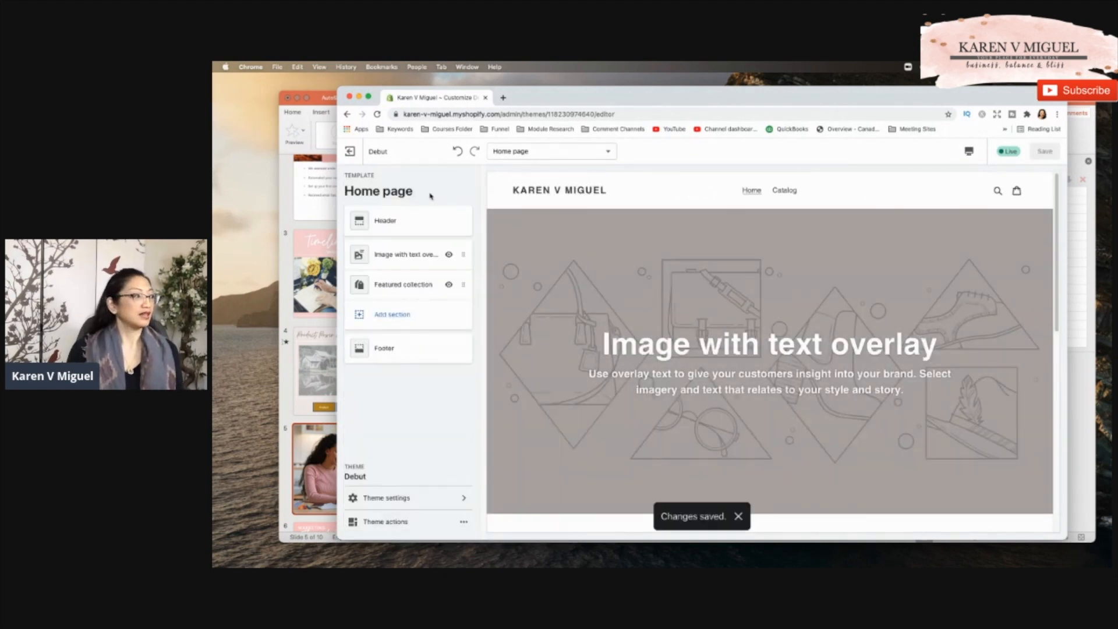
left_click(350, 151)
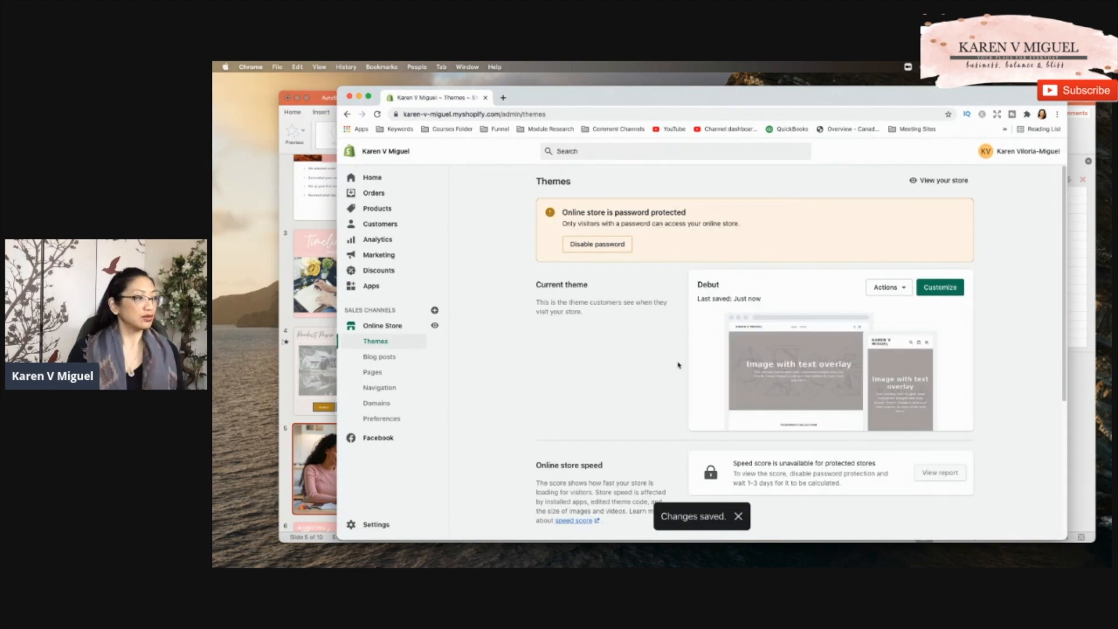
- Start a new product from Home and scroll the blank form down to the Price field
left_click(372, 177)
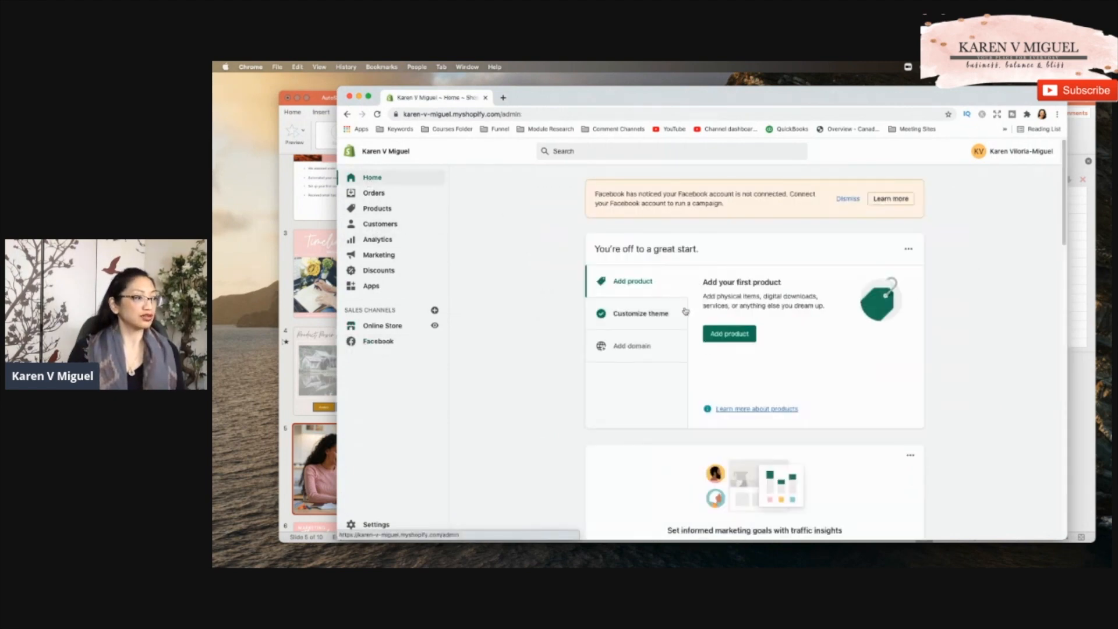
left_click(724, 336)
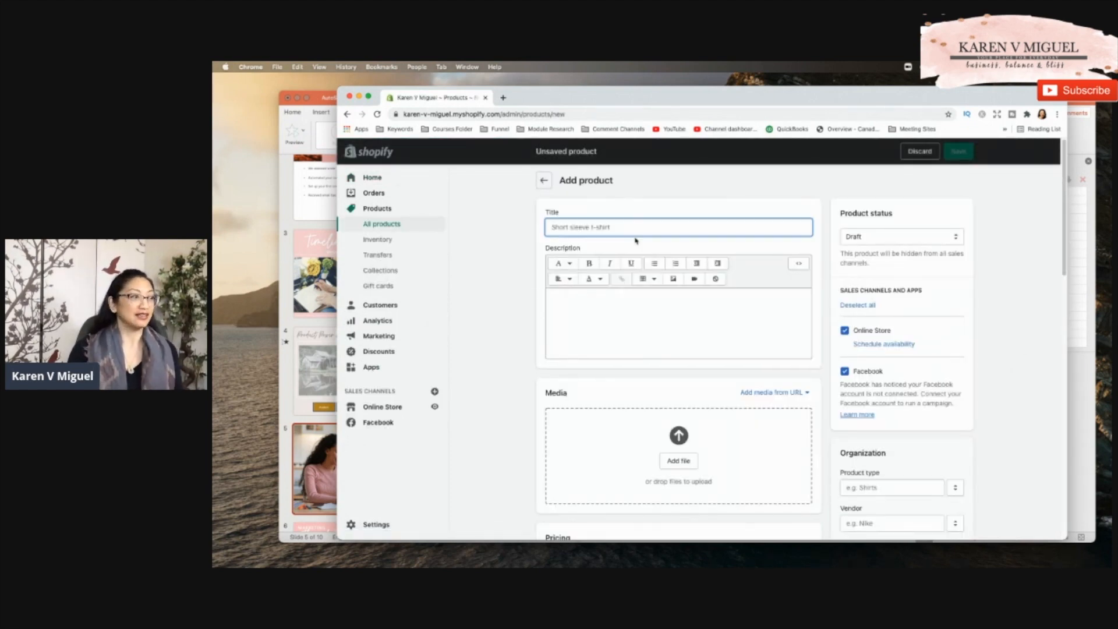
scroll(560, 344, "down", 15)
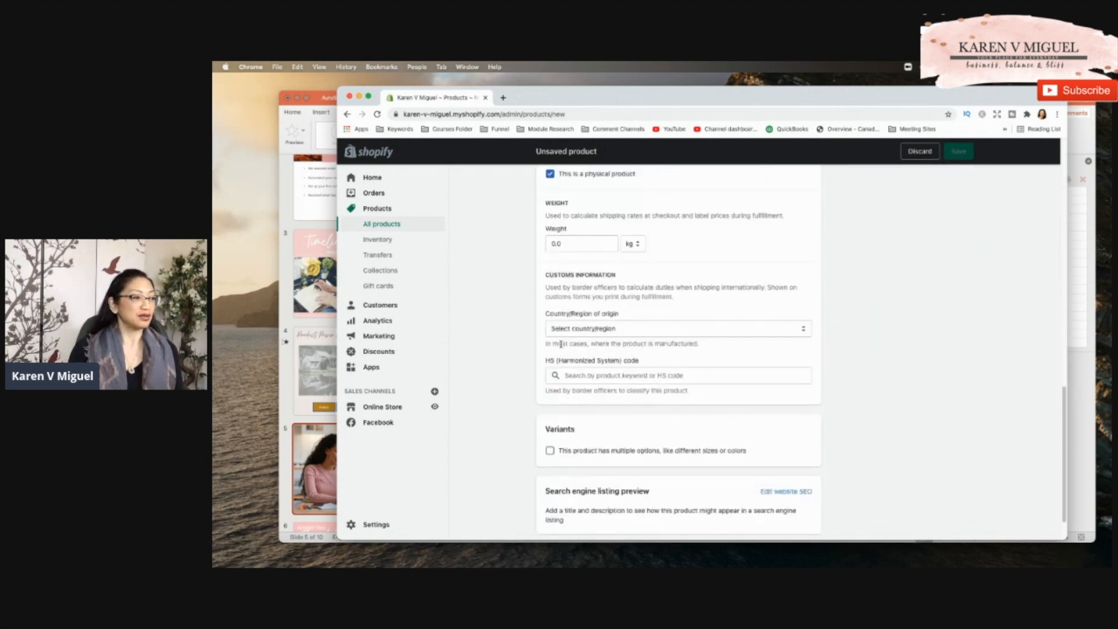
scroll(560, 343, "up", 15)
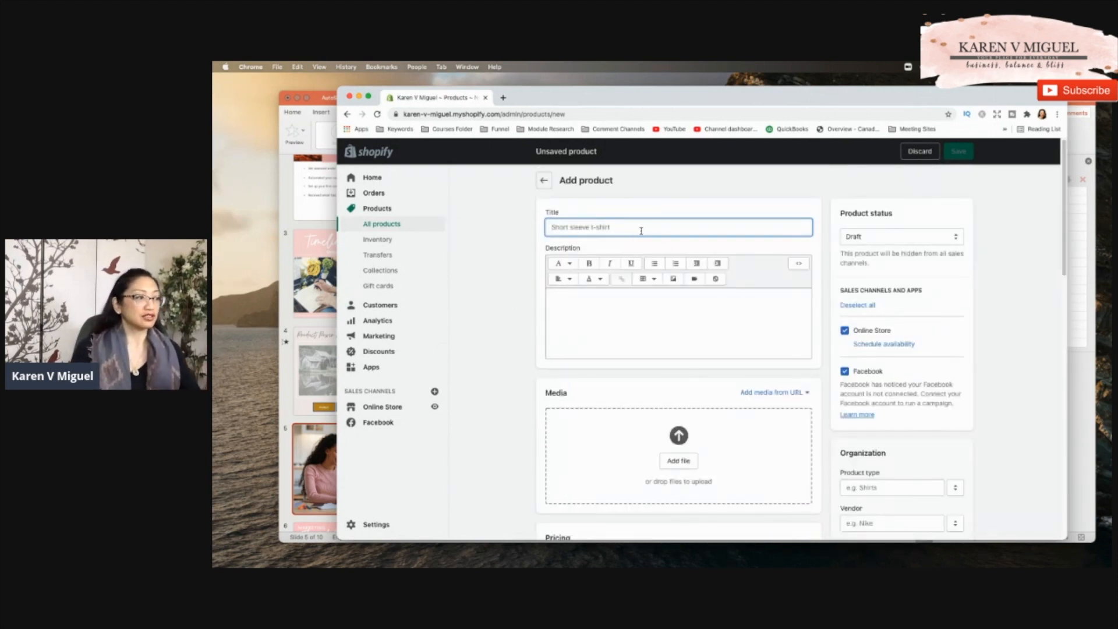
scroll(669, 320, "down", 3)
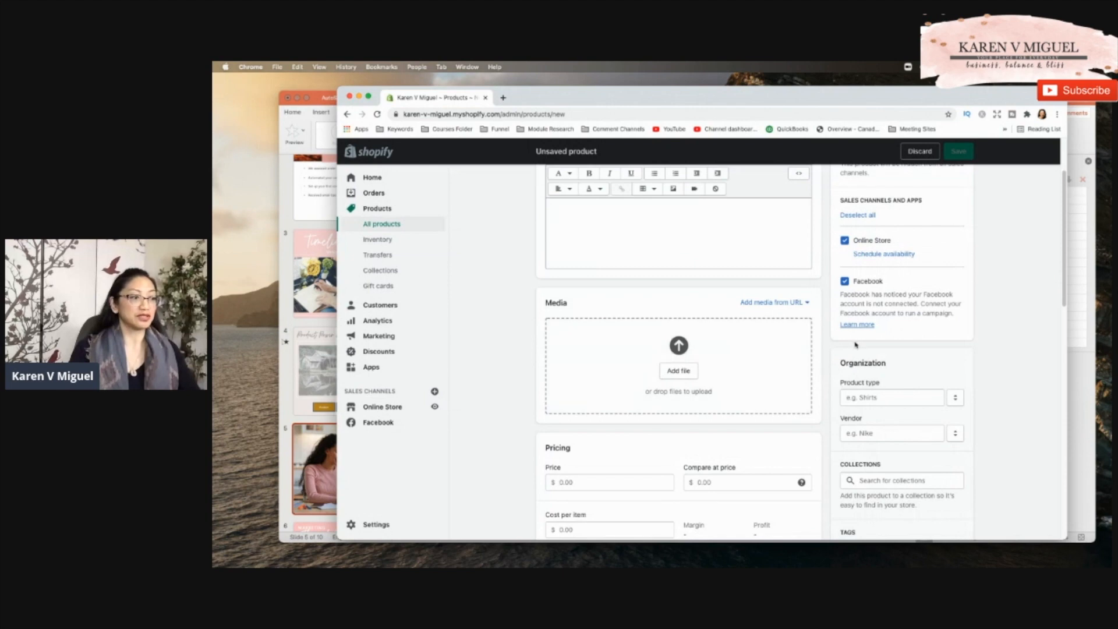
scroll(605, 320, "up", 3)
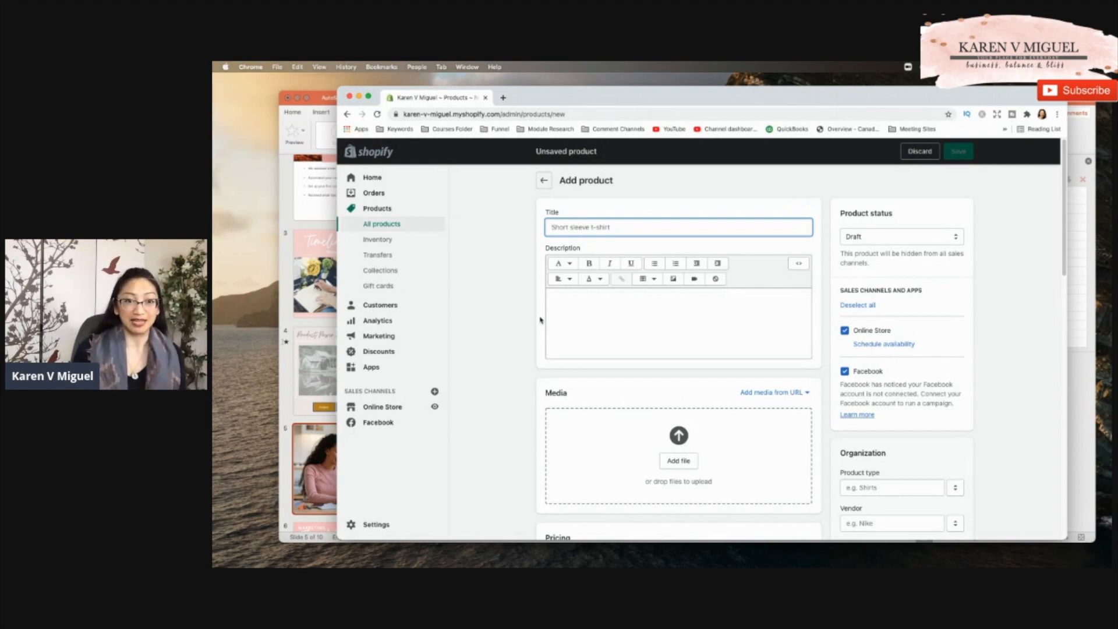
scroll(714, 475, "down", 5)
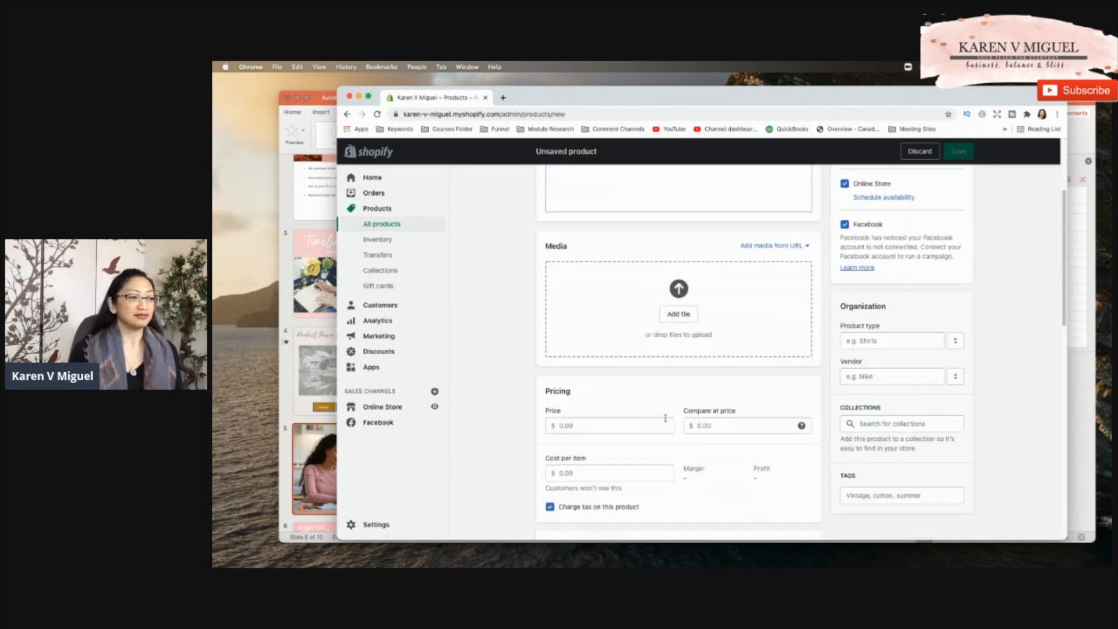
left_click(598, 423)
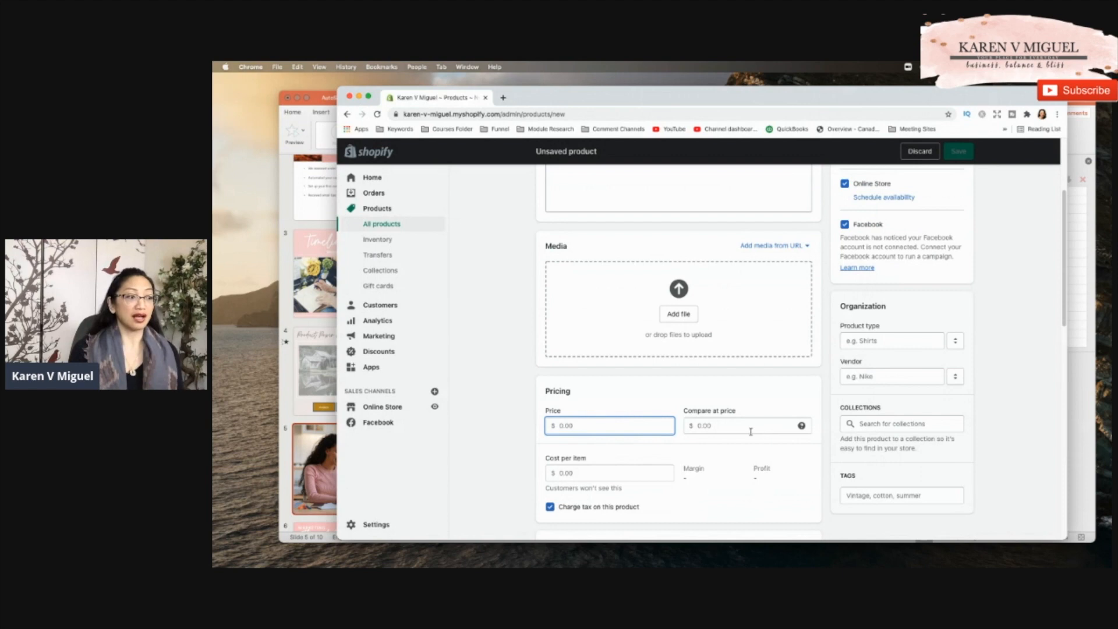
left_click(723, 429)
left_click(614, 426)
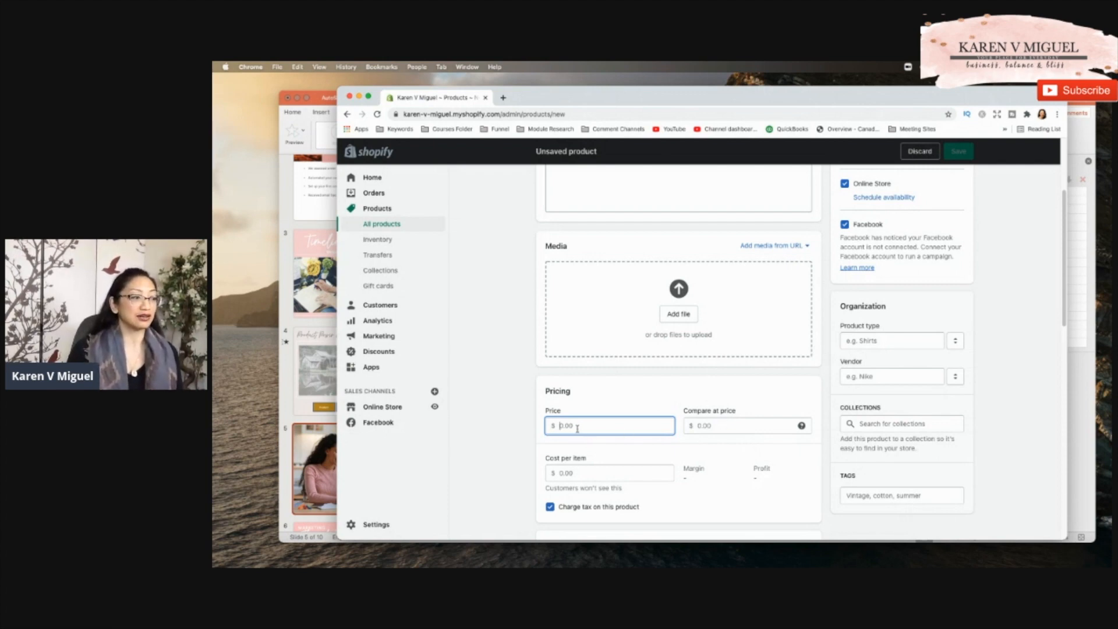
- Enter a price of 70 and a compare-at price of 80, then select Cost per item
type("70")
left_click(716, 426)
type("80.")
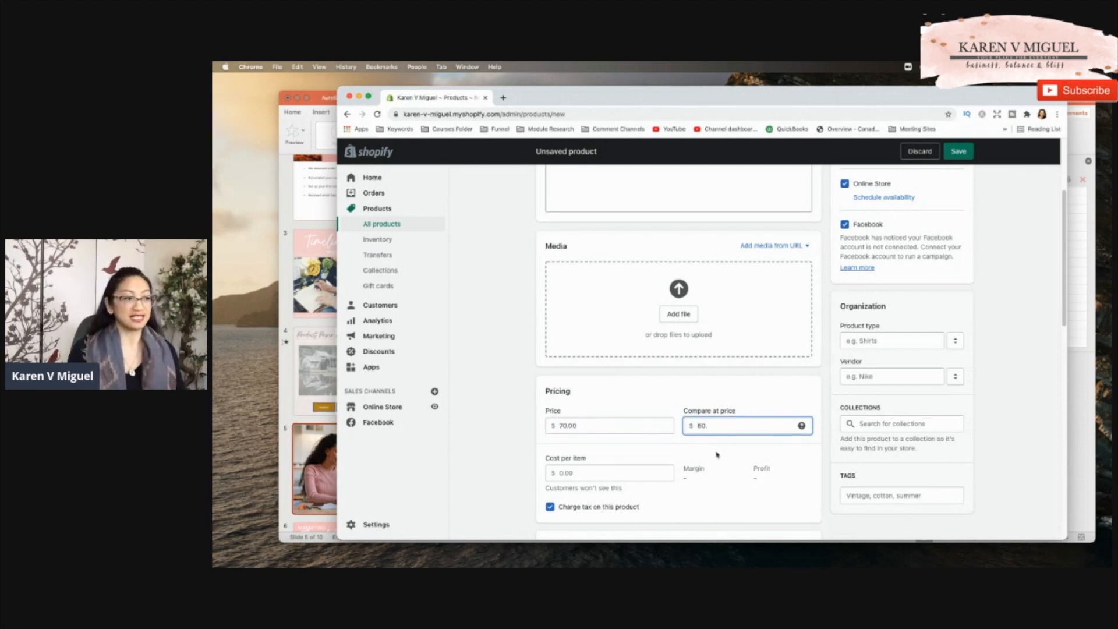
left_click(824, 469)
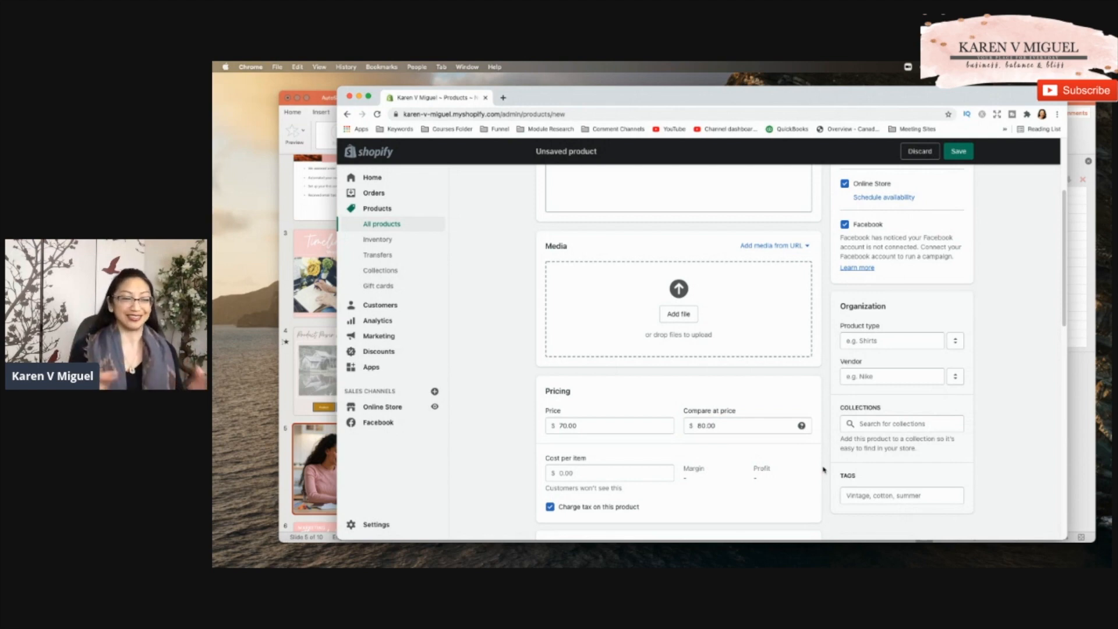
scroll(606, 456, "down", 2)
left_click(601, 431)
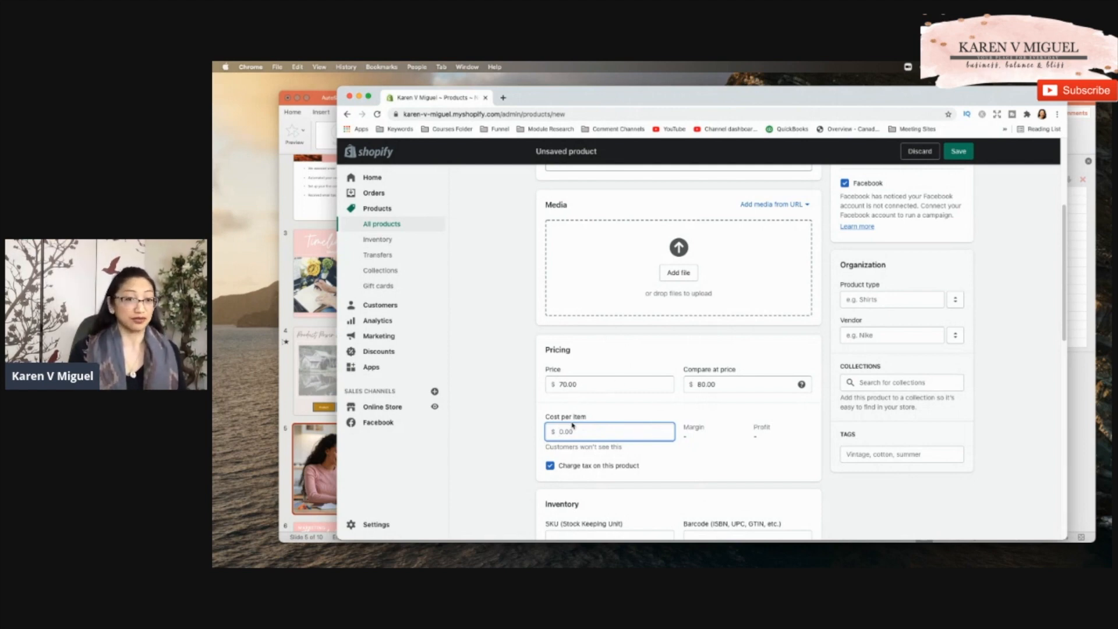
scroll(567, 432, "down", 4)
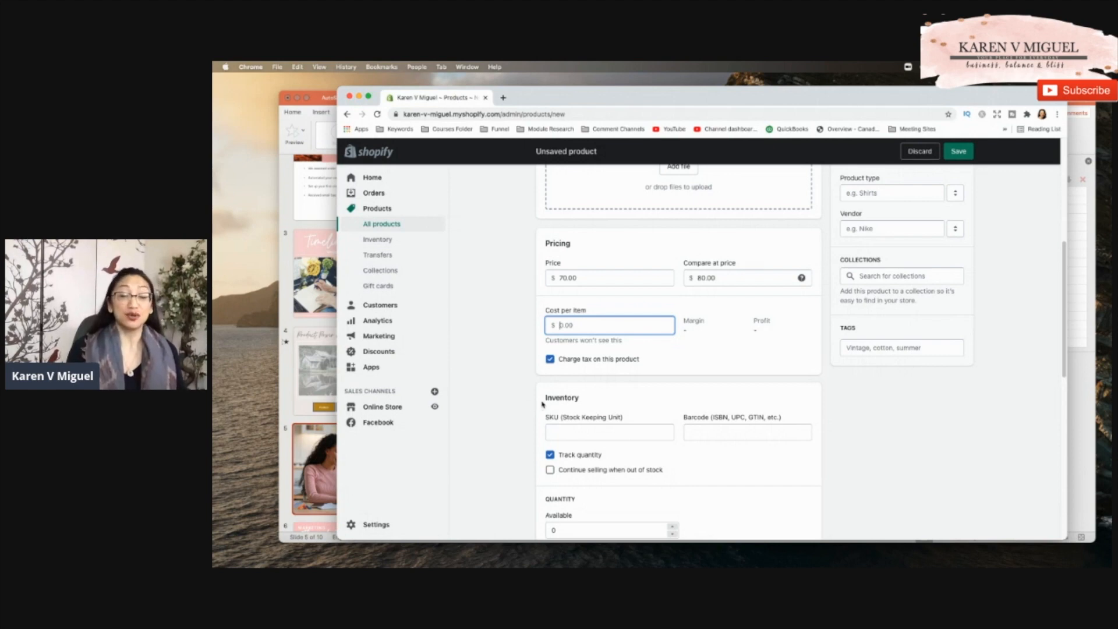
- Raise the new product's available inventory quantity to 3 units
scroll(546, 401, "up", 5)
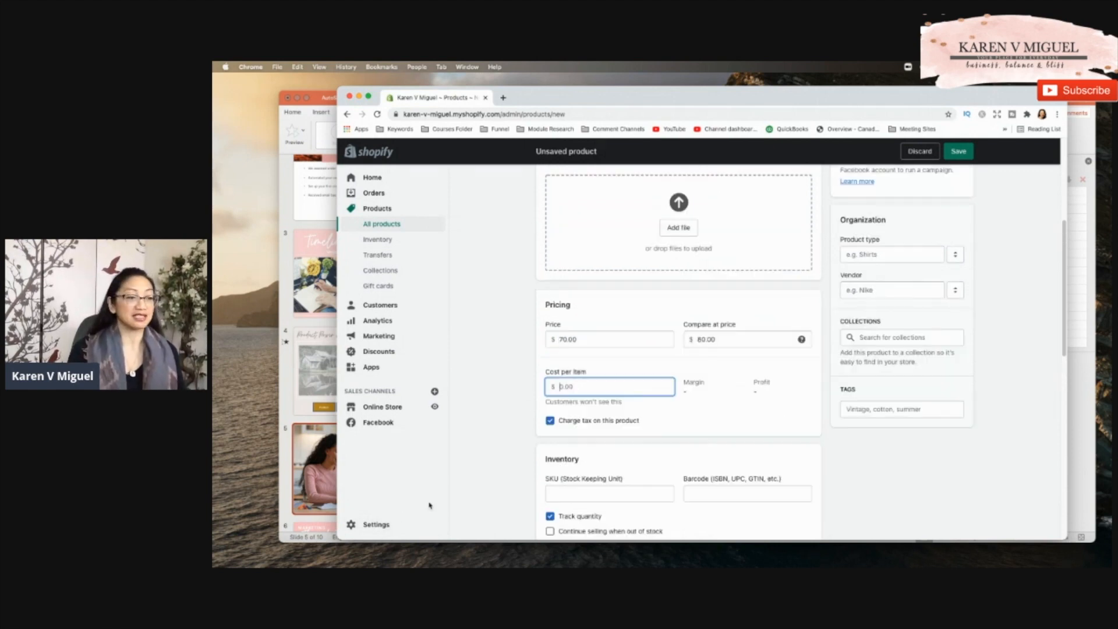
scroll(610, 374, "down", 7)
left_click(611, 375)
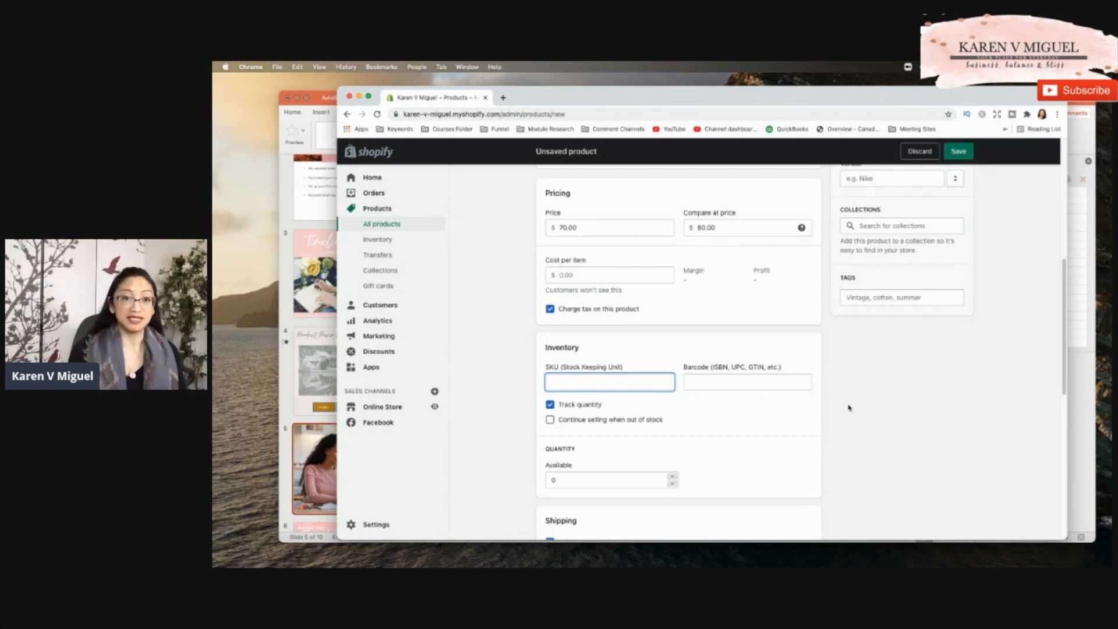
scroll(711, 454, "down", 1)
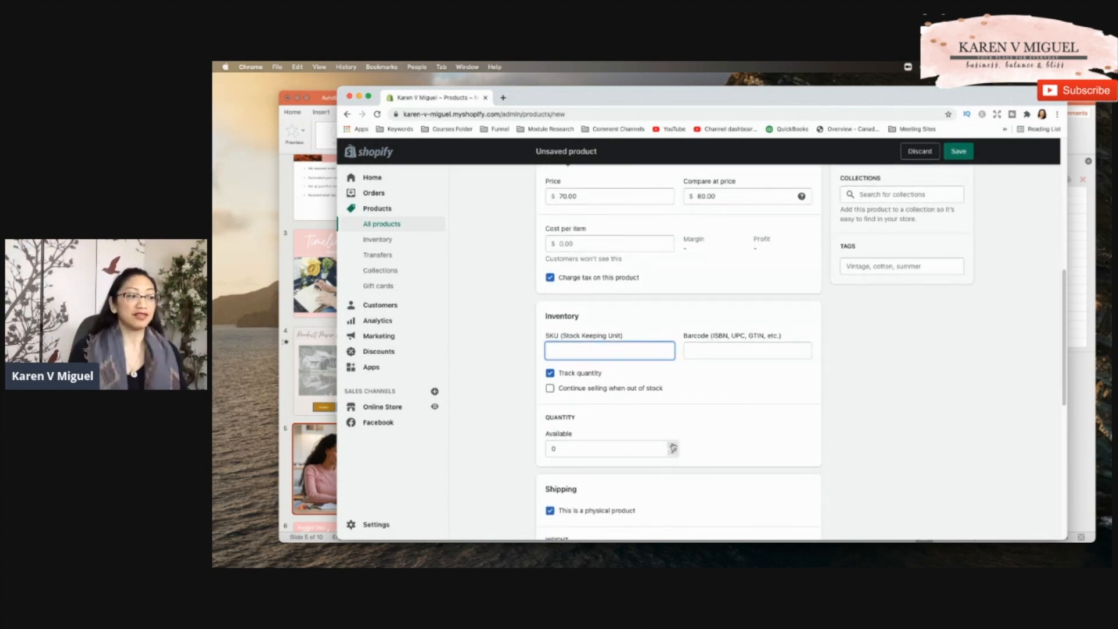
left_click(673, 446)
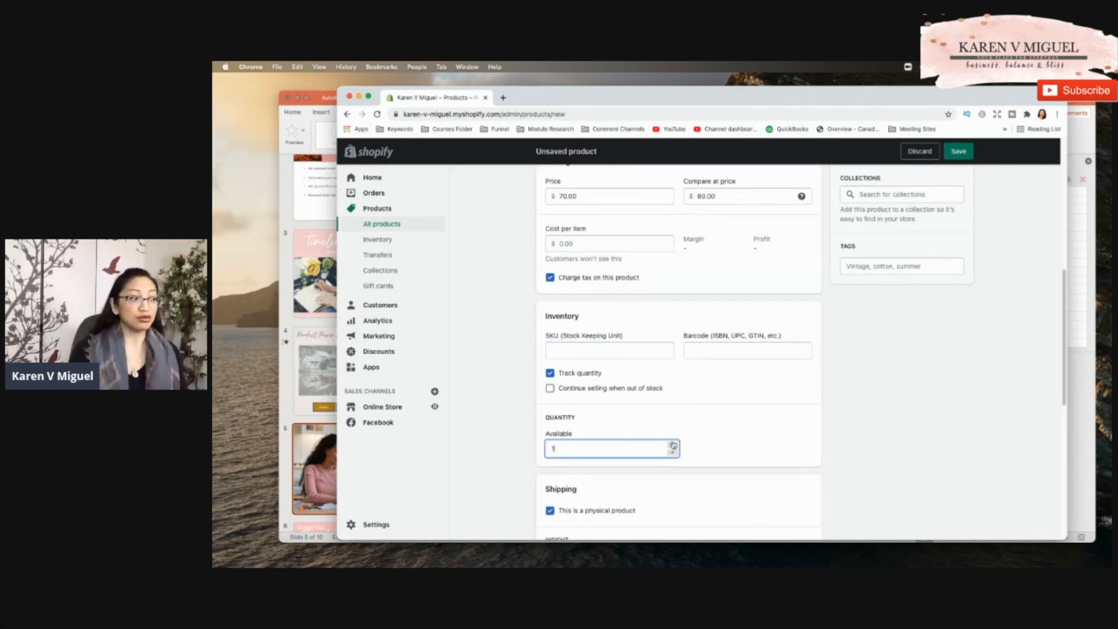
left_click(673, 446)
scroll(752, 428, "down", 4)
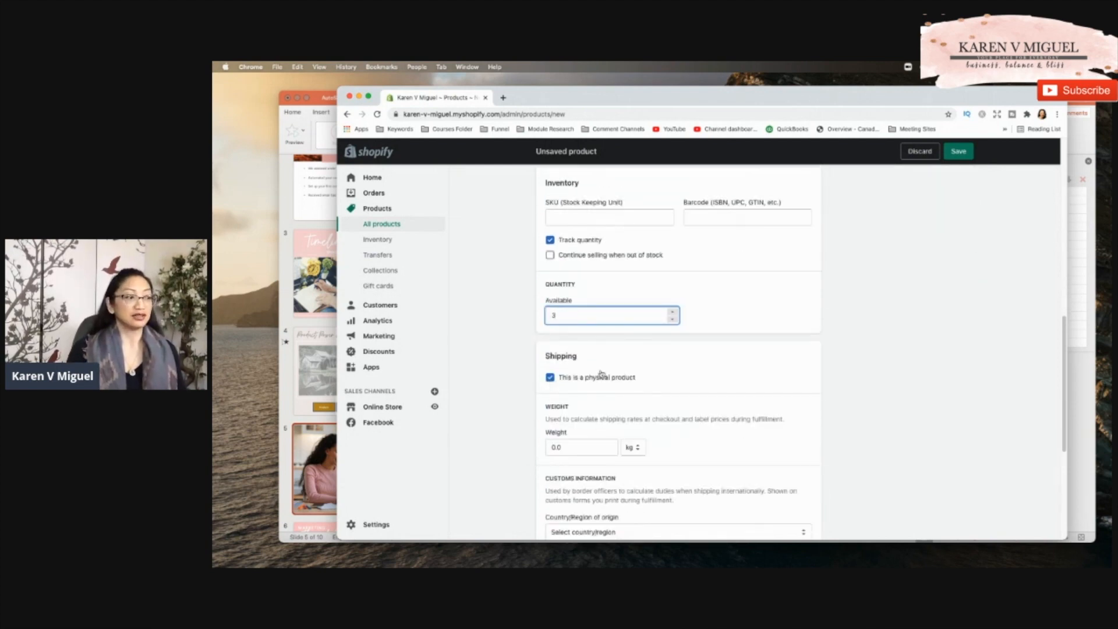
scroll(588, 407, "down", 1)
left_click(600, 422)
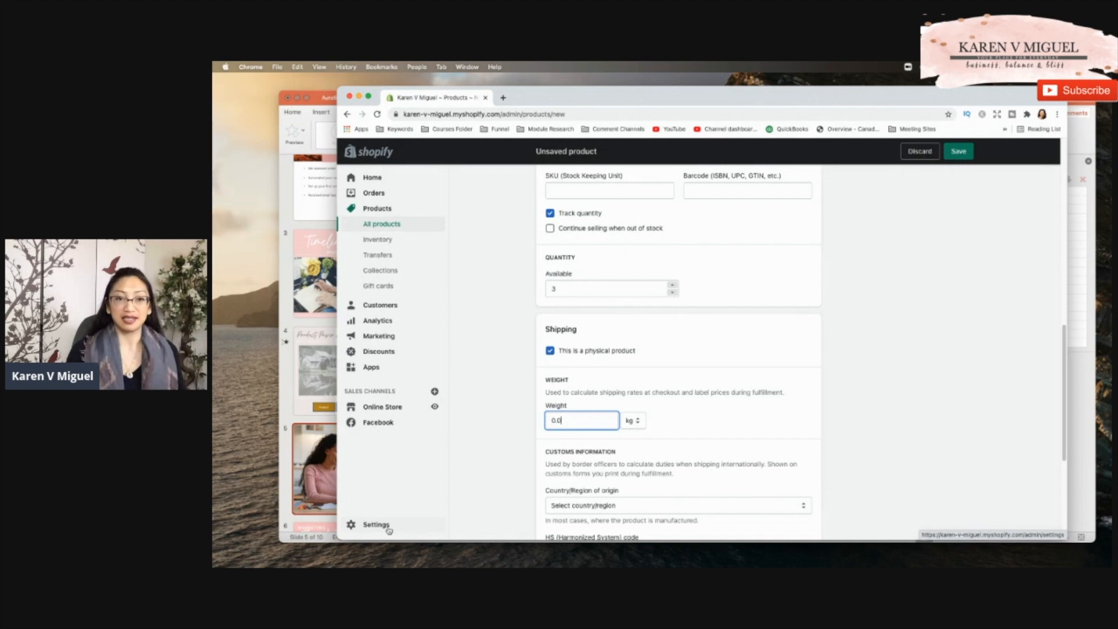
- Set the product weight to 0.25 kg
scroll(579, 443, "down", 1)
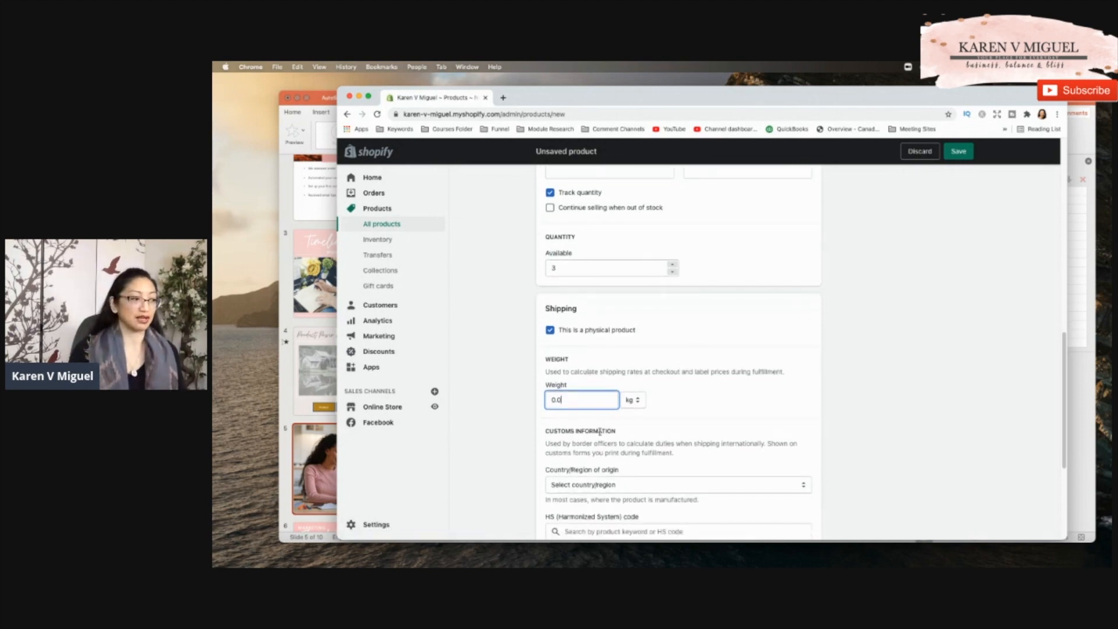
type("2")
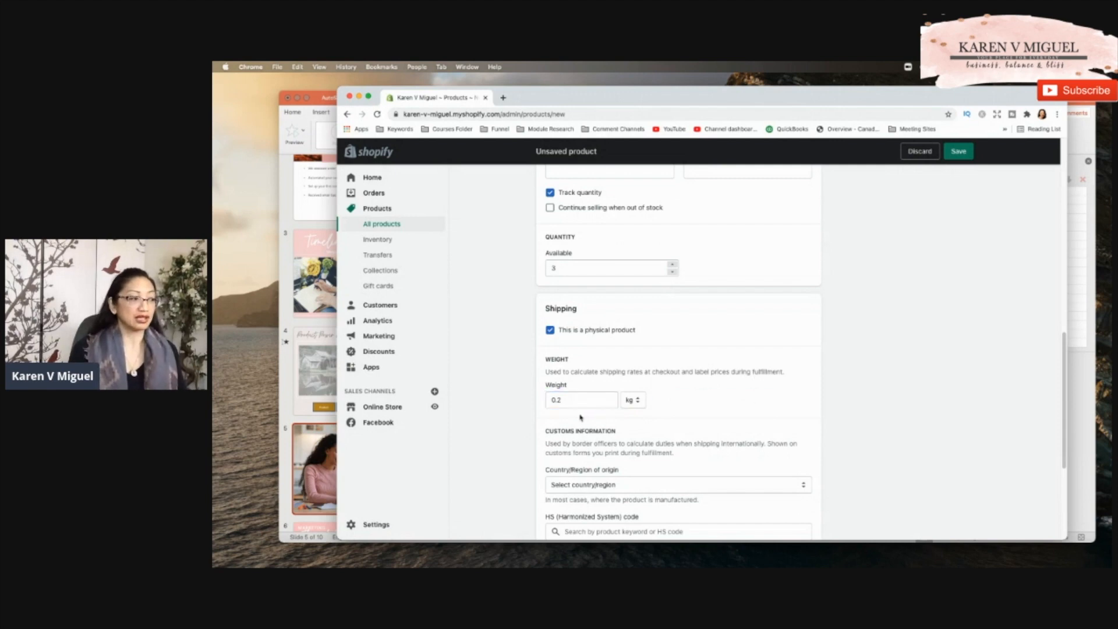
type("5")
scroll(580, 412, "down", 3)
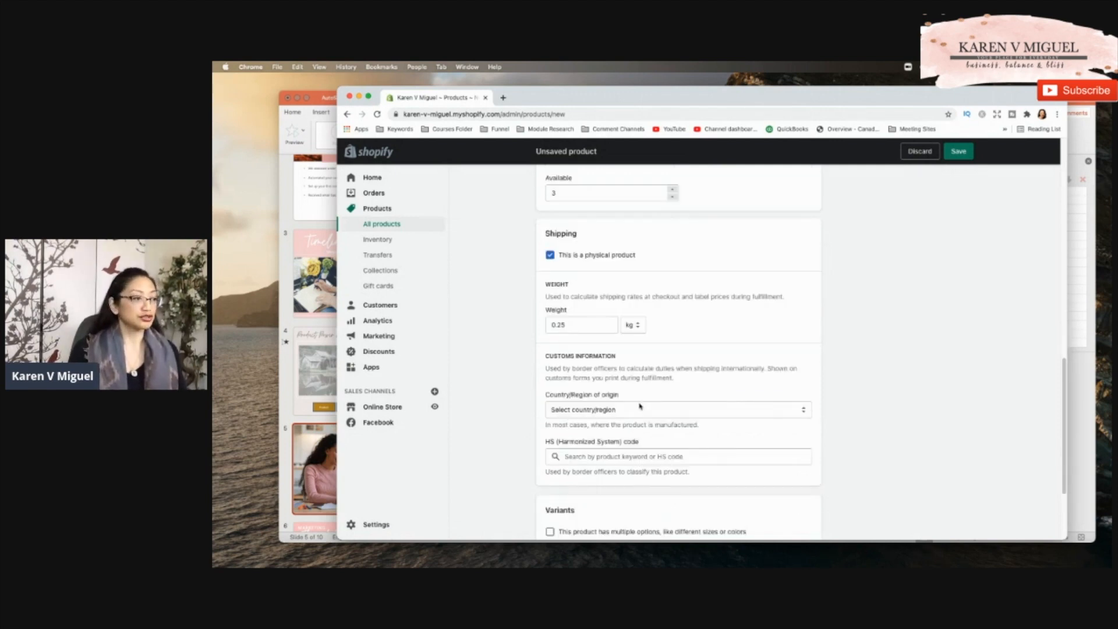
- Set the country of origin to Canada and the province to Ontario
left_click(580, 410)
scroll(633, 479, "down", 5)
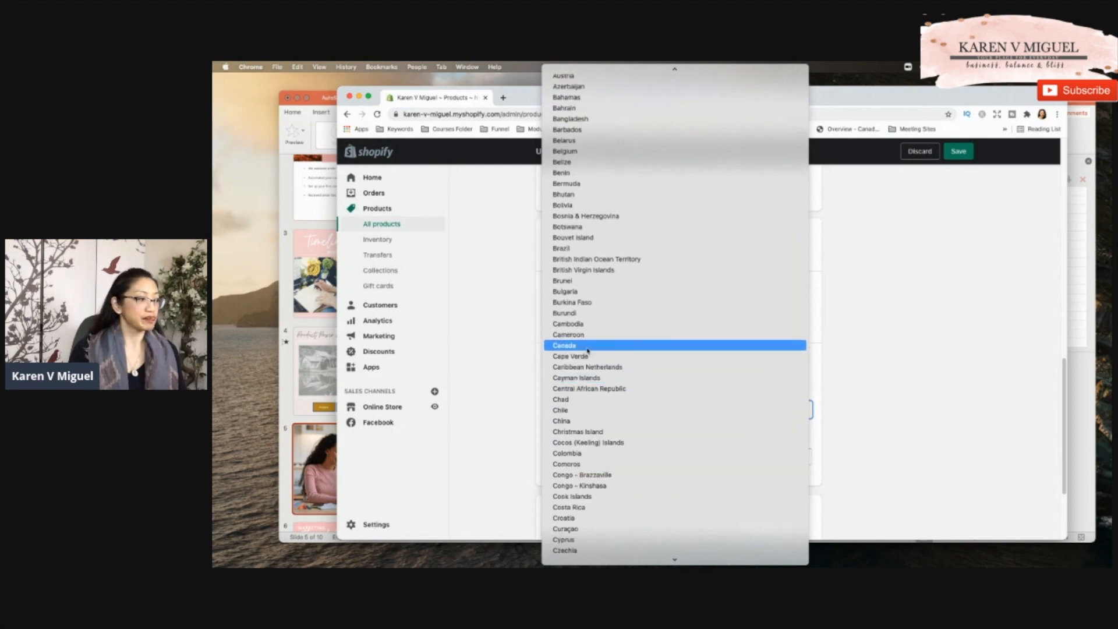
left_click(727, 345)
left_click(662, 446)
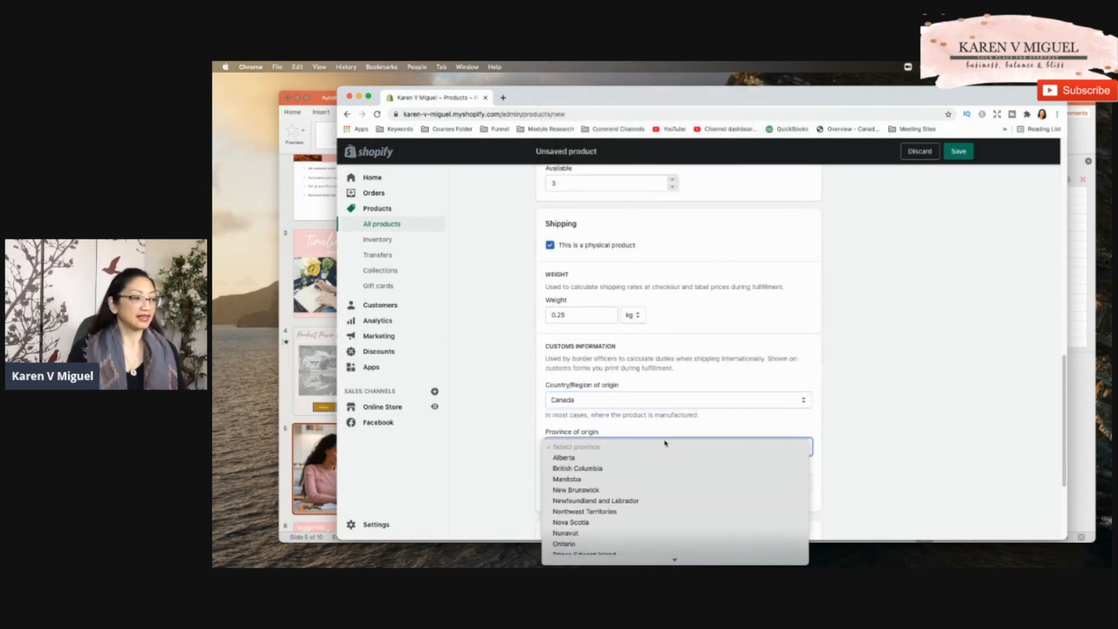
scroll(641, 527, "down", 2)
left_click(622, 524)
- Search the HS code for 'knit hat' and assign code 650500
left_click(733, 481)
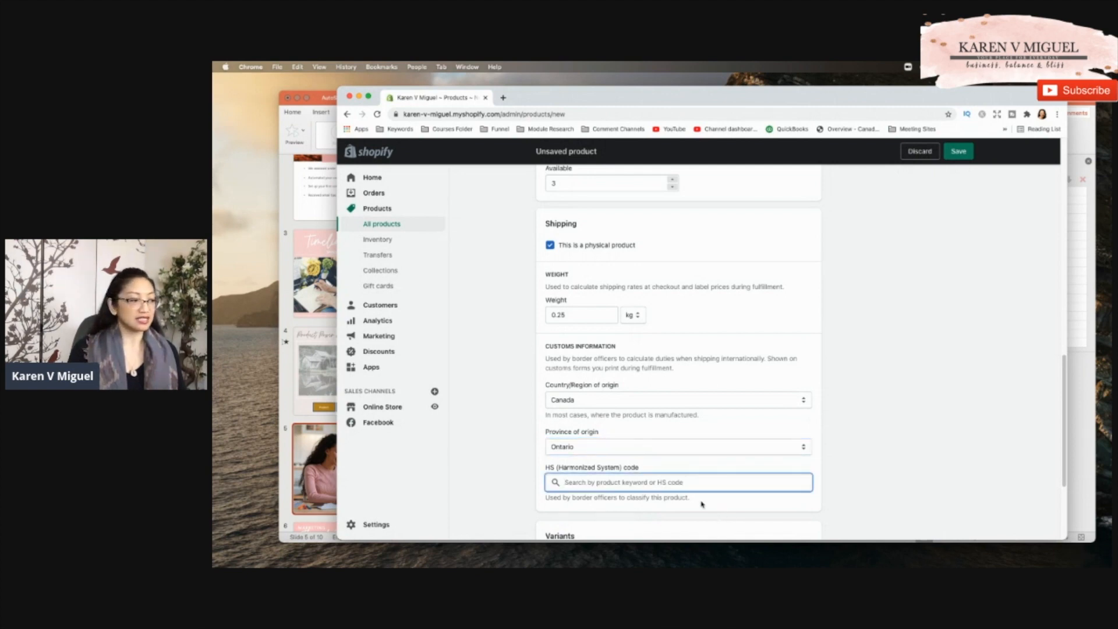
scroll(719, 465, "down", 3)
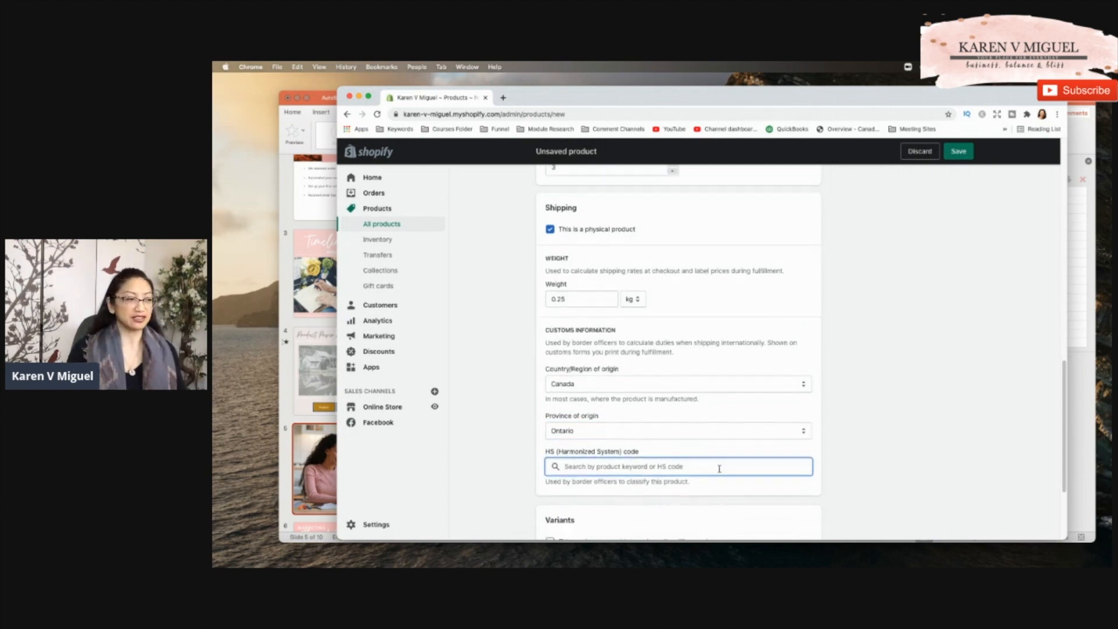
scroll(637, 452, "down", 1)
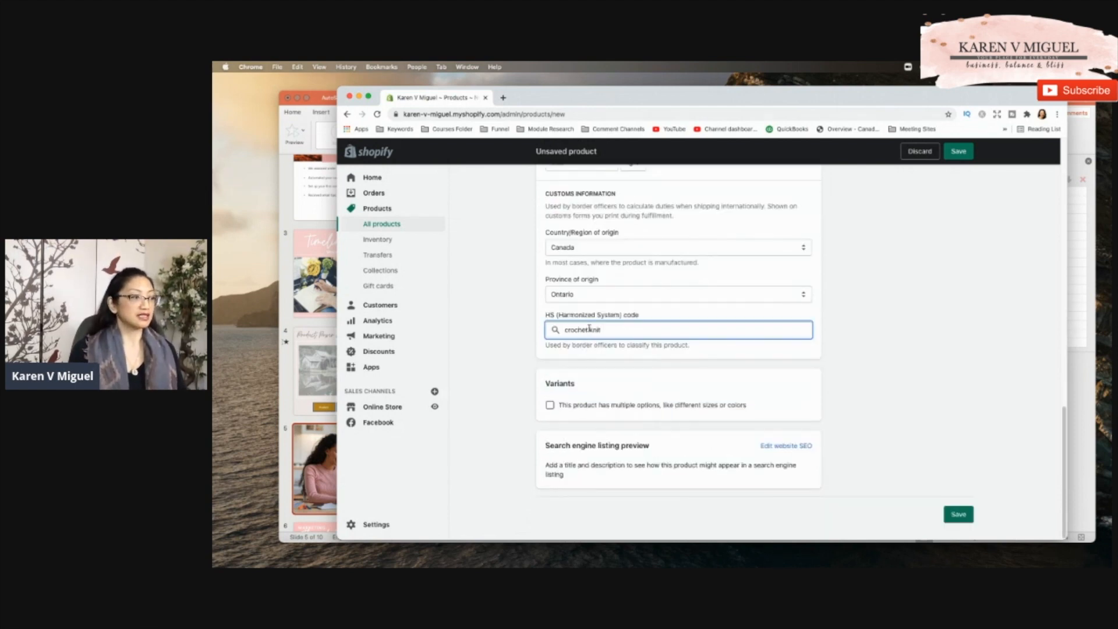
left_click_drag(590, 328, 515, 332)
key("BackSpace")
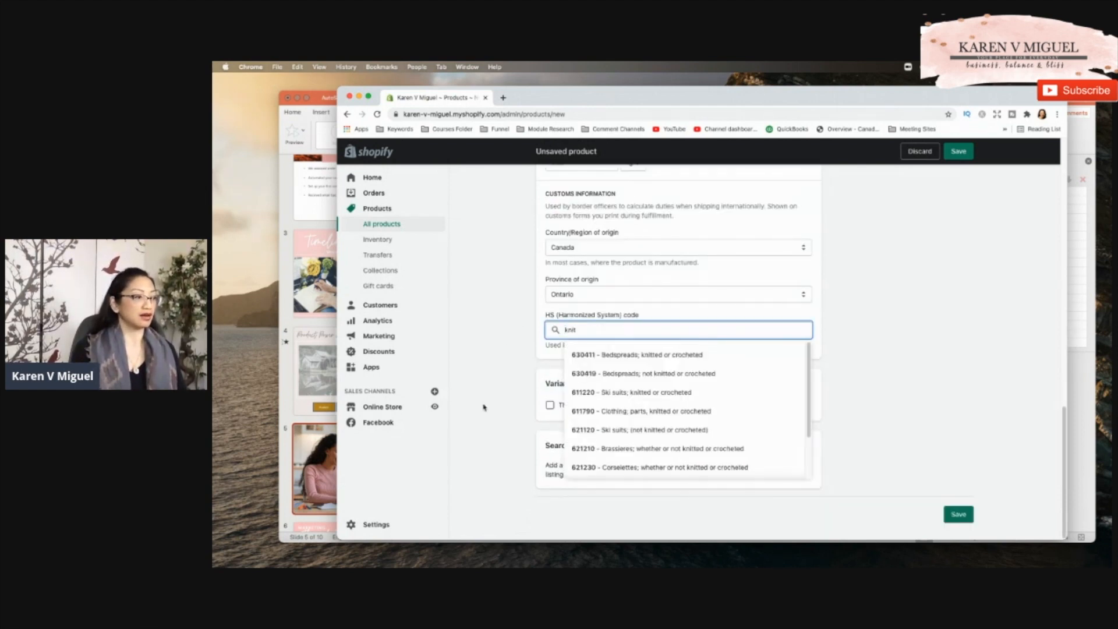
type("hat")
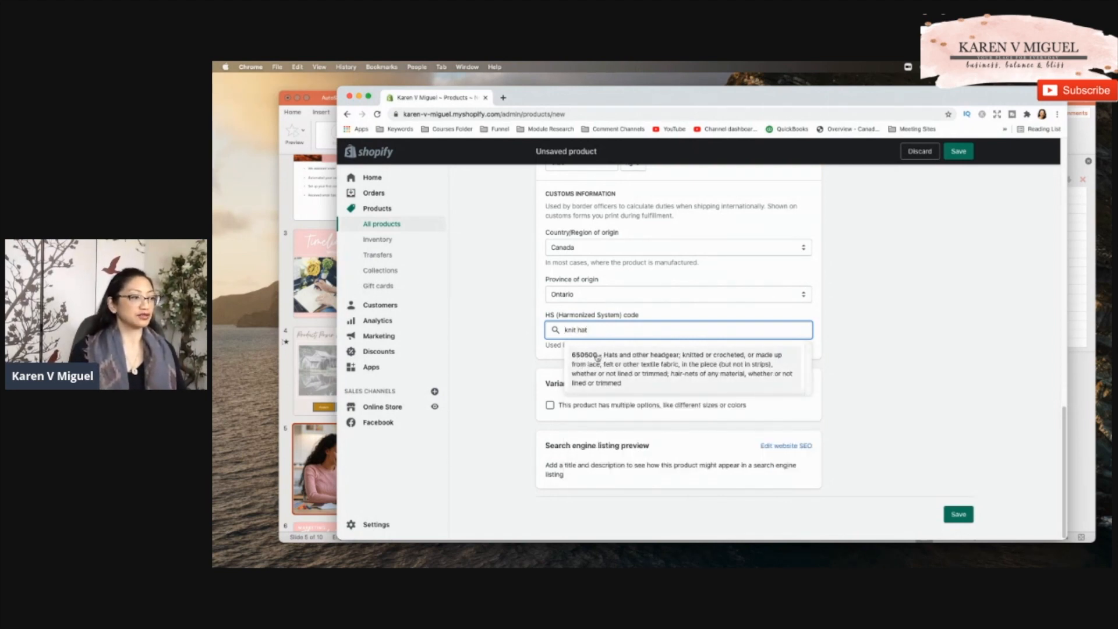
left_click(598, 359)
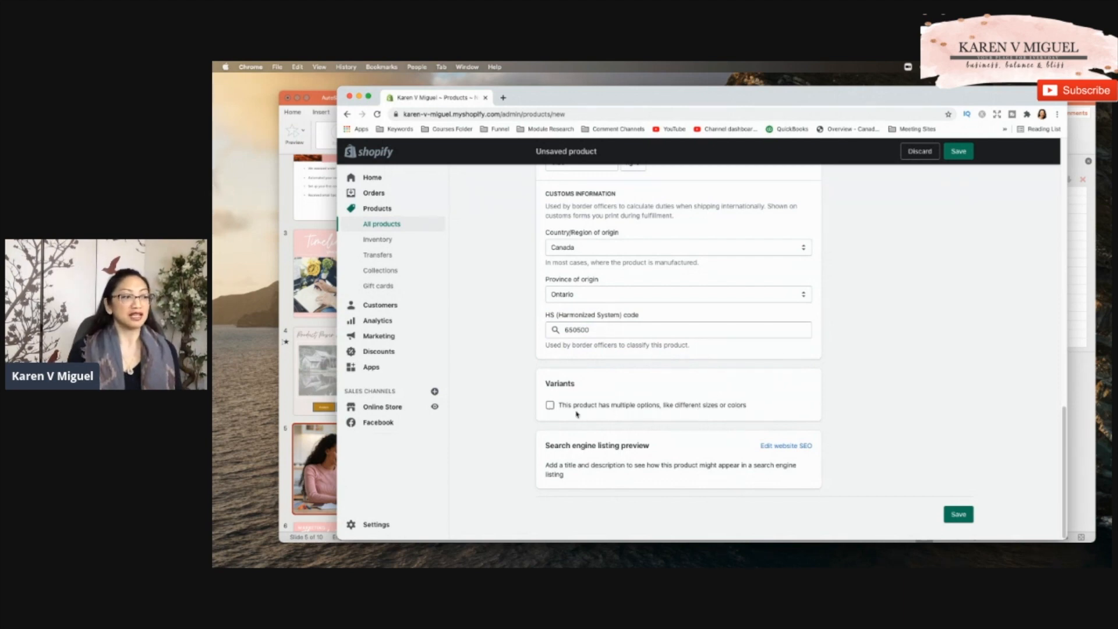
left_click(551, 406)
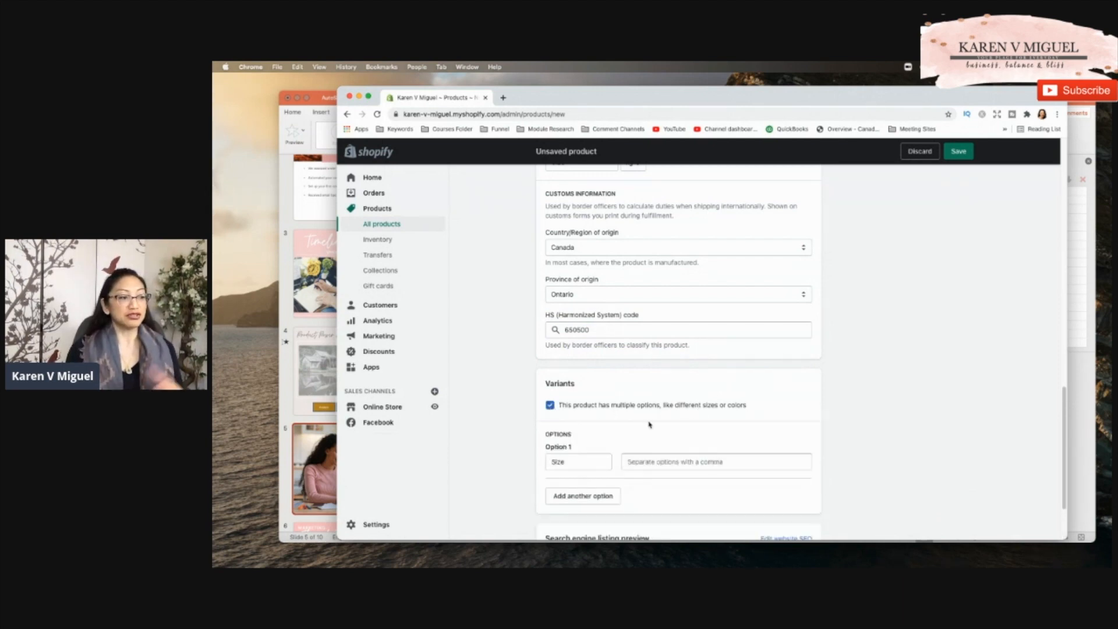
scroll(648, 425, "down", 1)
scroll(646, 429, "up", 1)
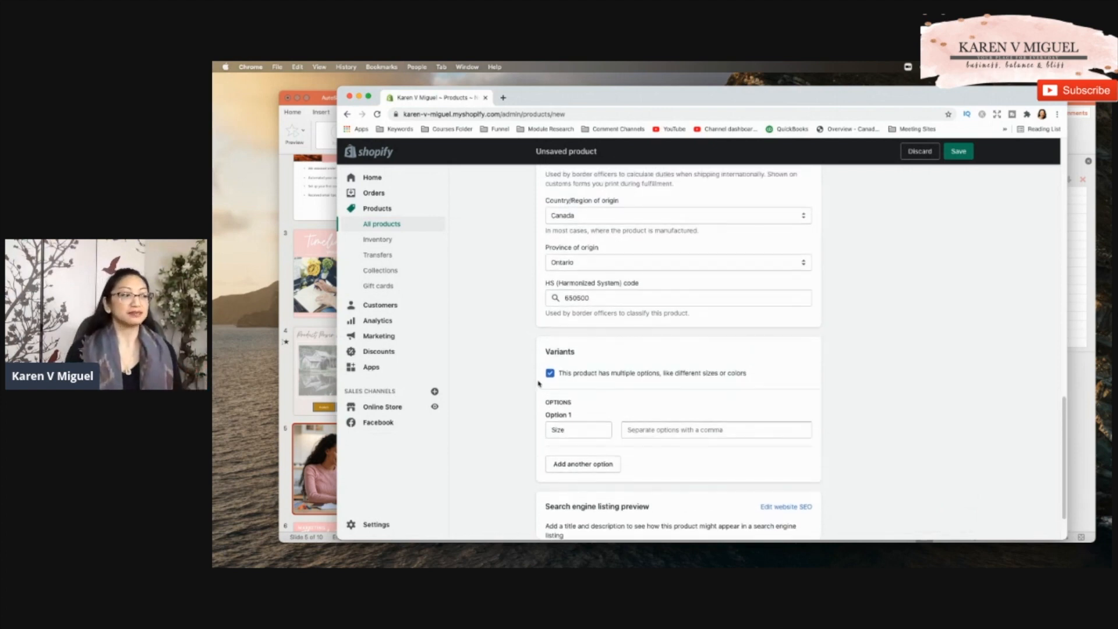
left_click(550, 374)
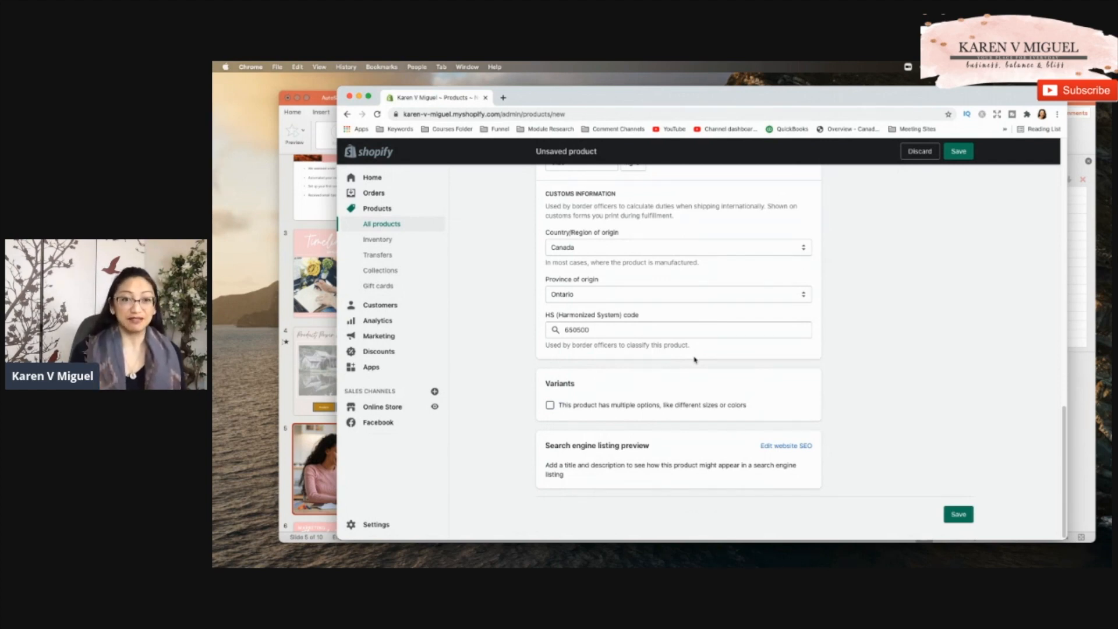
scroll(943, 394, "up", 15)
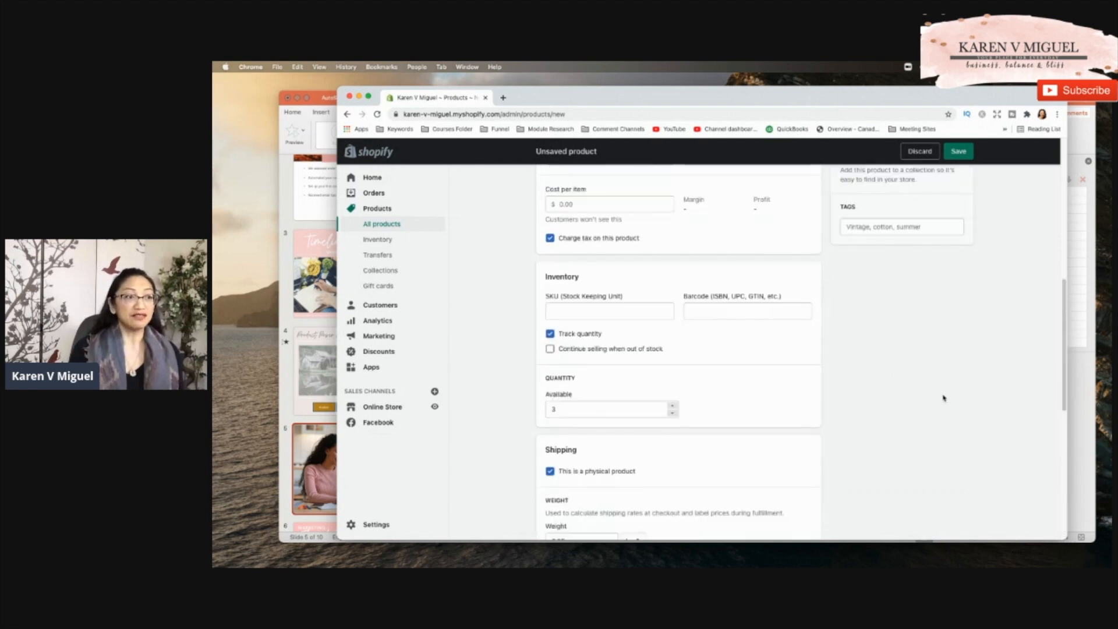
scroll(1044, 286, "up", 1)
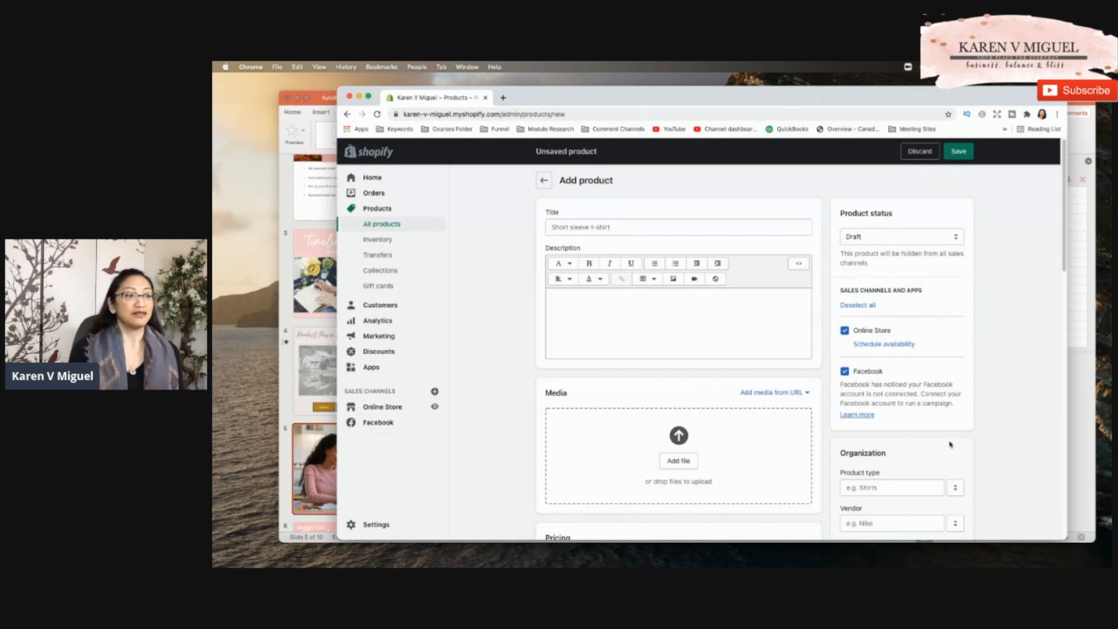
scroll(950, 444, "down", 15)
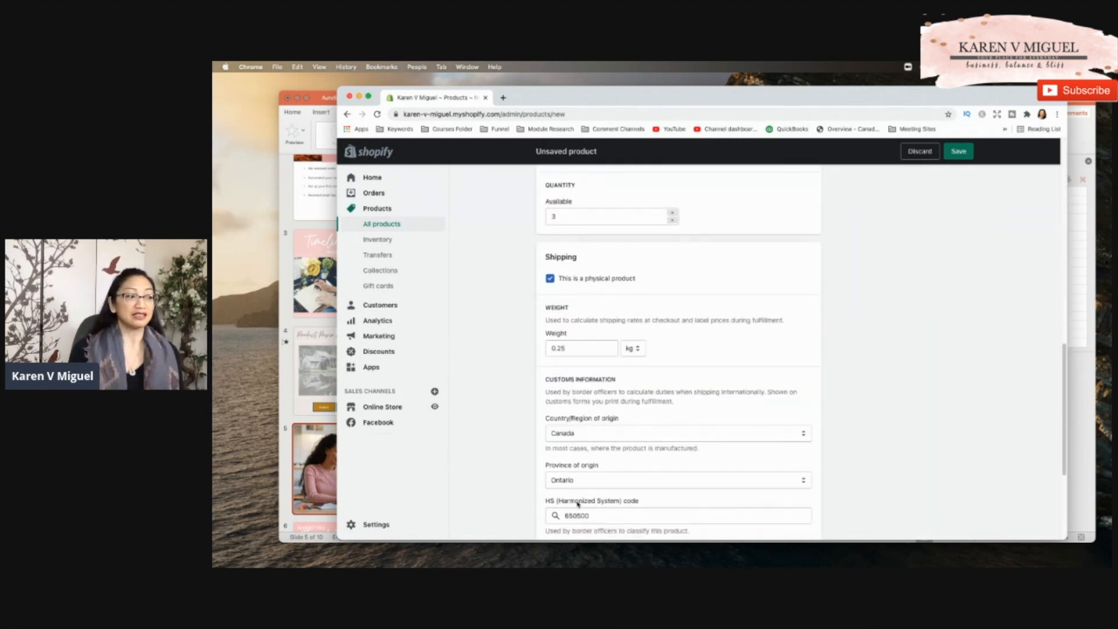
scroll(578, 503, "down", 3)
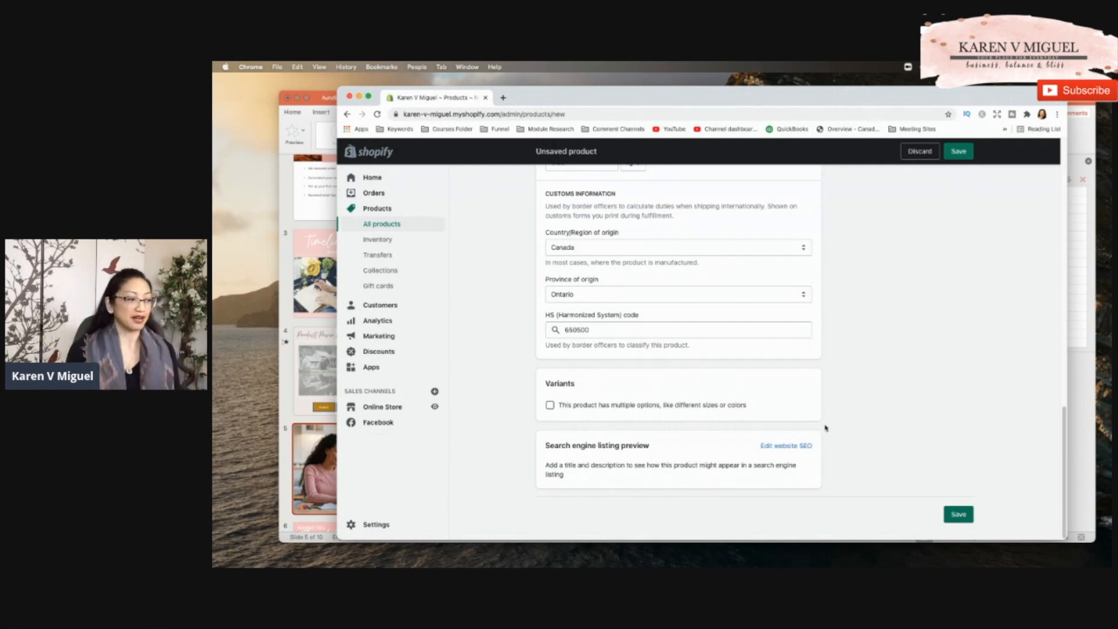
scroll(534, 430, "up", 1)
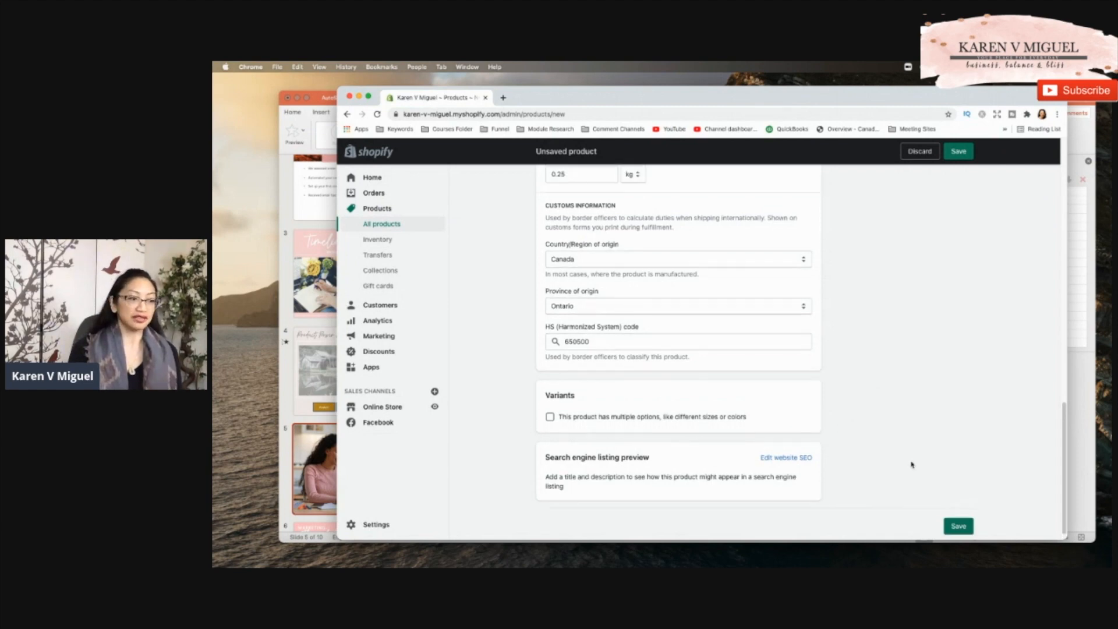
scroll(906, 465, "up", 15)
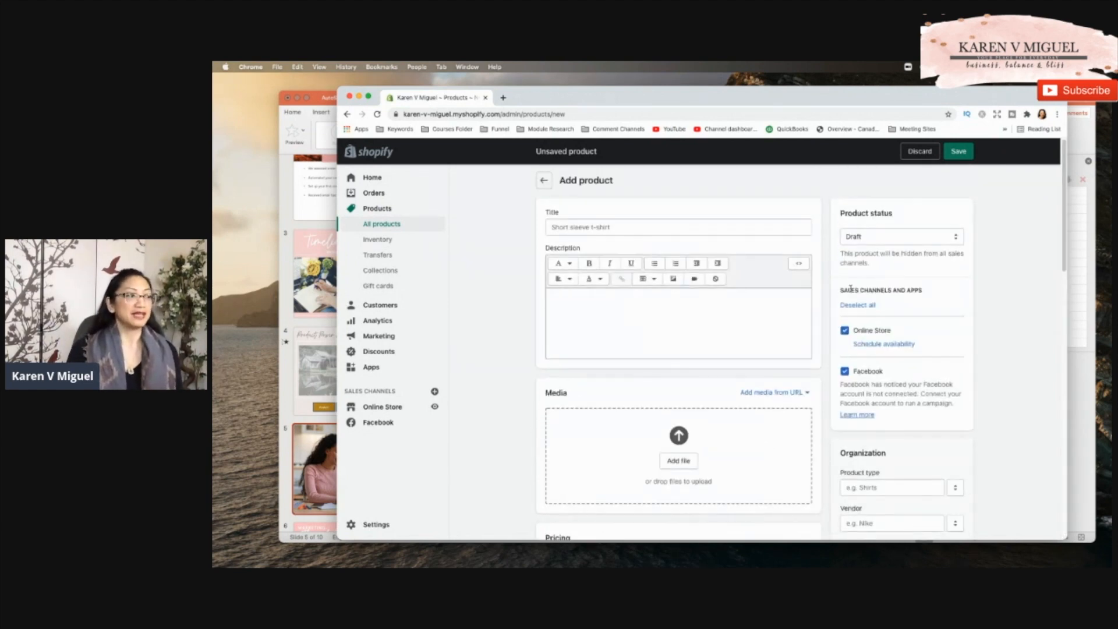
- Title the product 'Bamboo Hat' and write a spring-gardening description
left_click(705, 227)
type("Bamboo Hat")
left_click(762, 327)
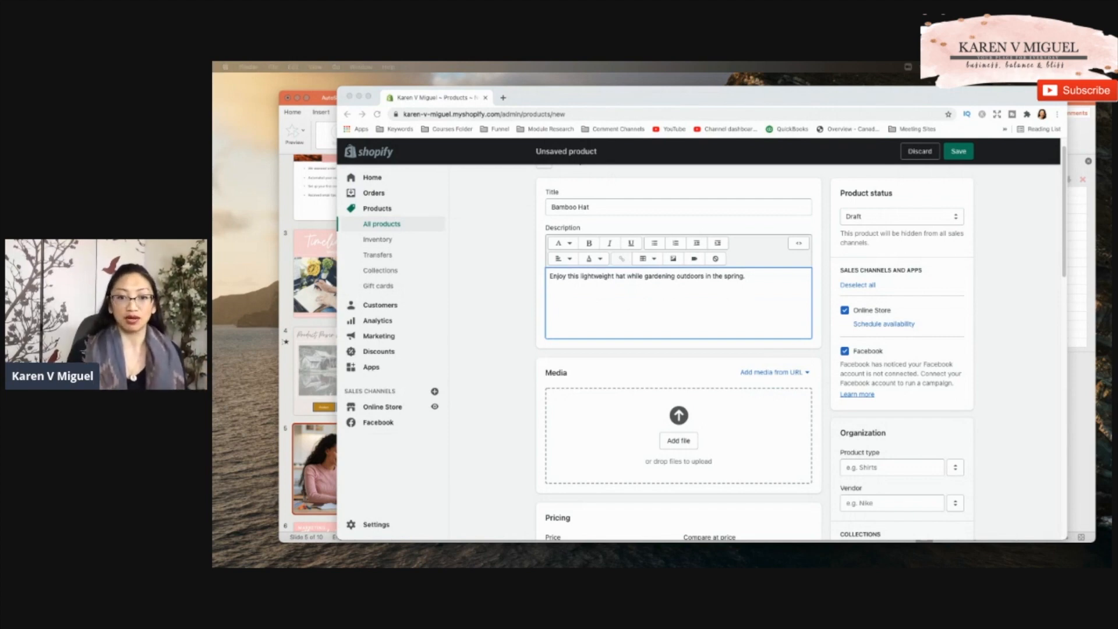
- Upload the hat photo to the product's Media section
left_click_drag(1106, 408, 679, 448)
scroll(731, 462, "down", 2)
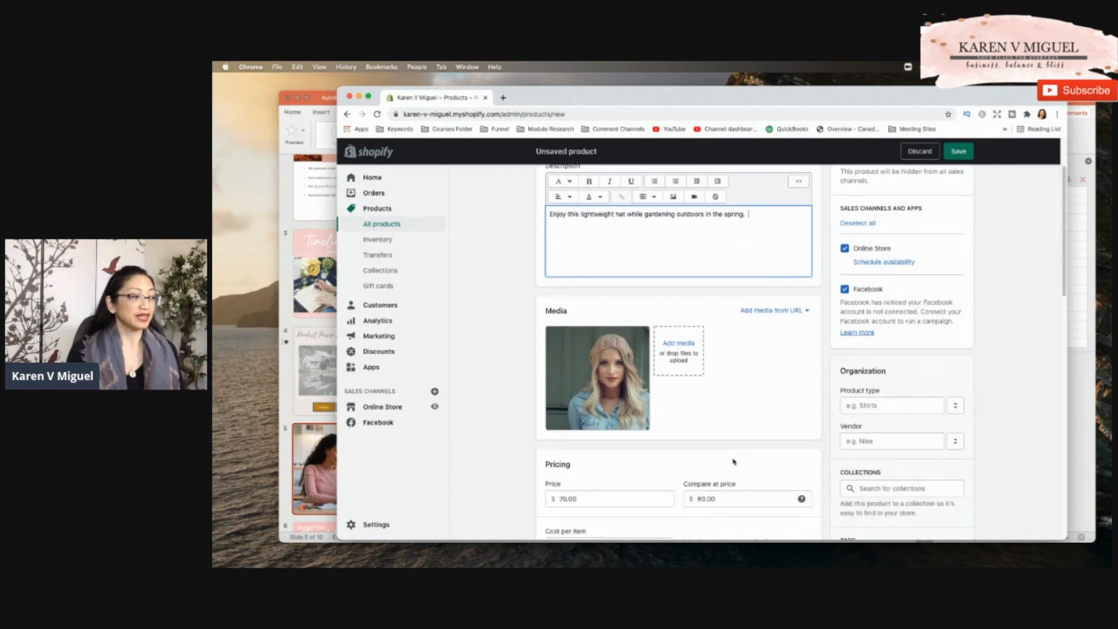
scroll(735, 440, "down", 6)
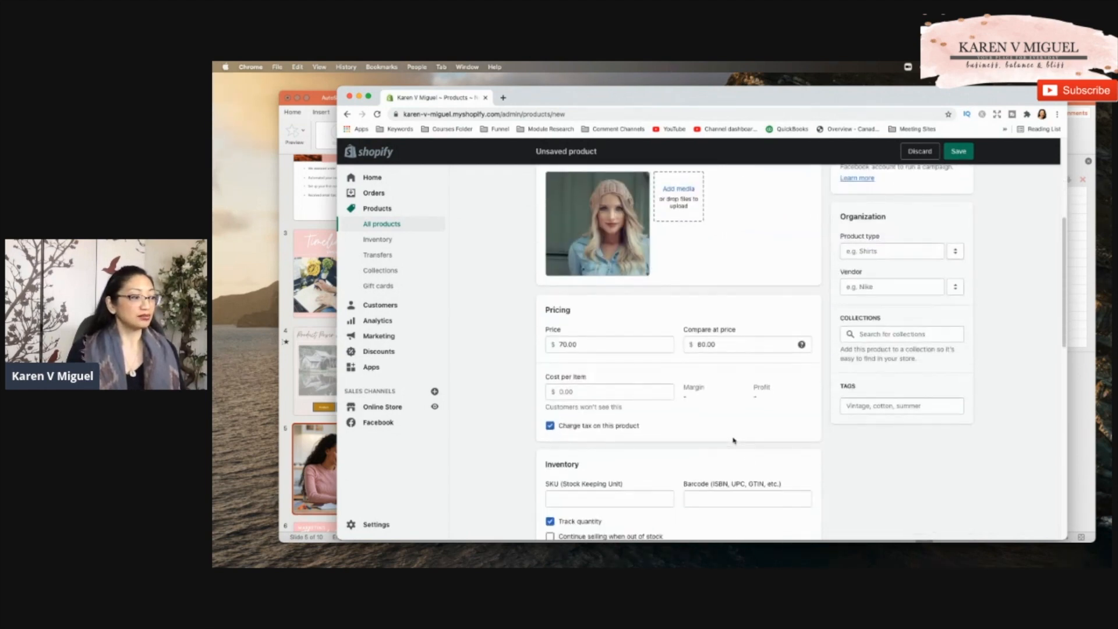
scroll(733, 441, "down", 8)
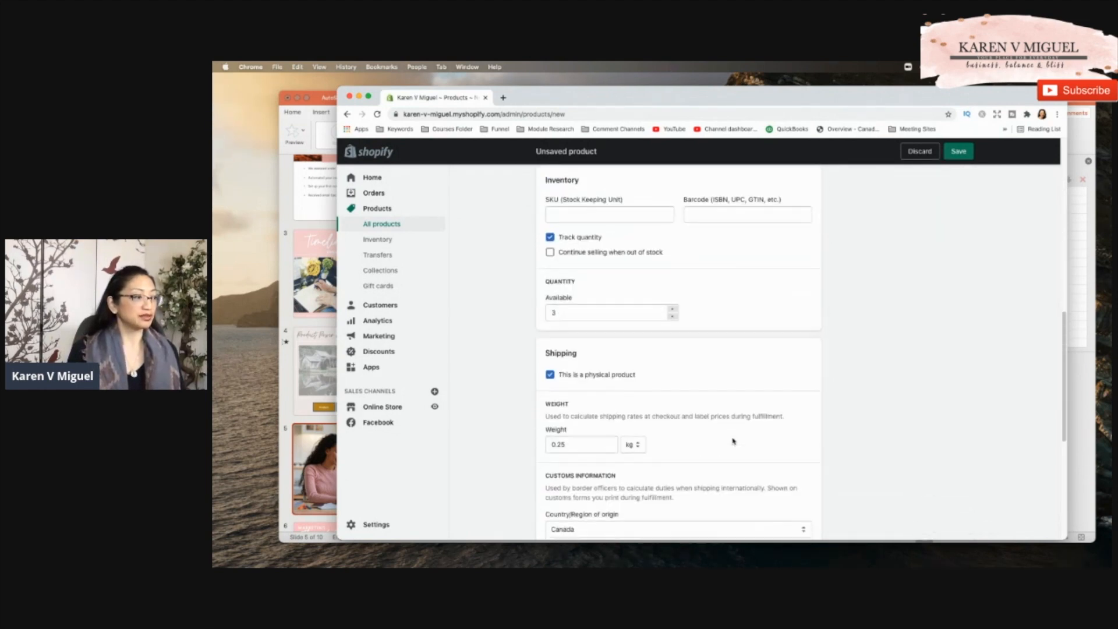
scroll(733, 440, "down", 8)
scroll(731, 439, "up", 20)
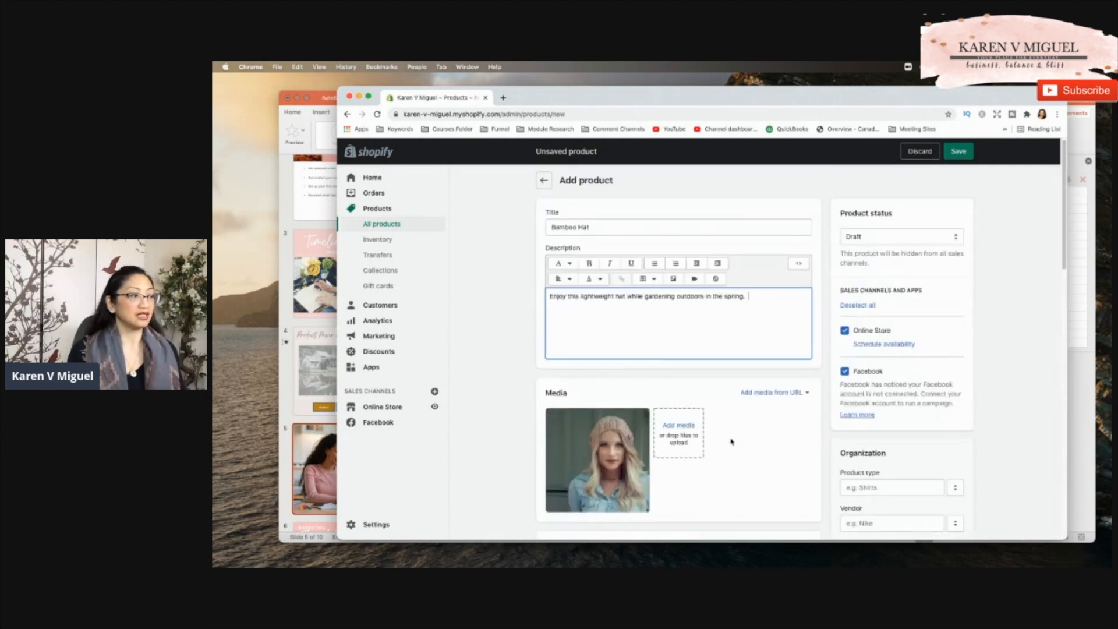
- Rename the product 'Bamboo Hat - Tan', set its status to Active, and save it
left_click(644, 230)
type("- Tan")
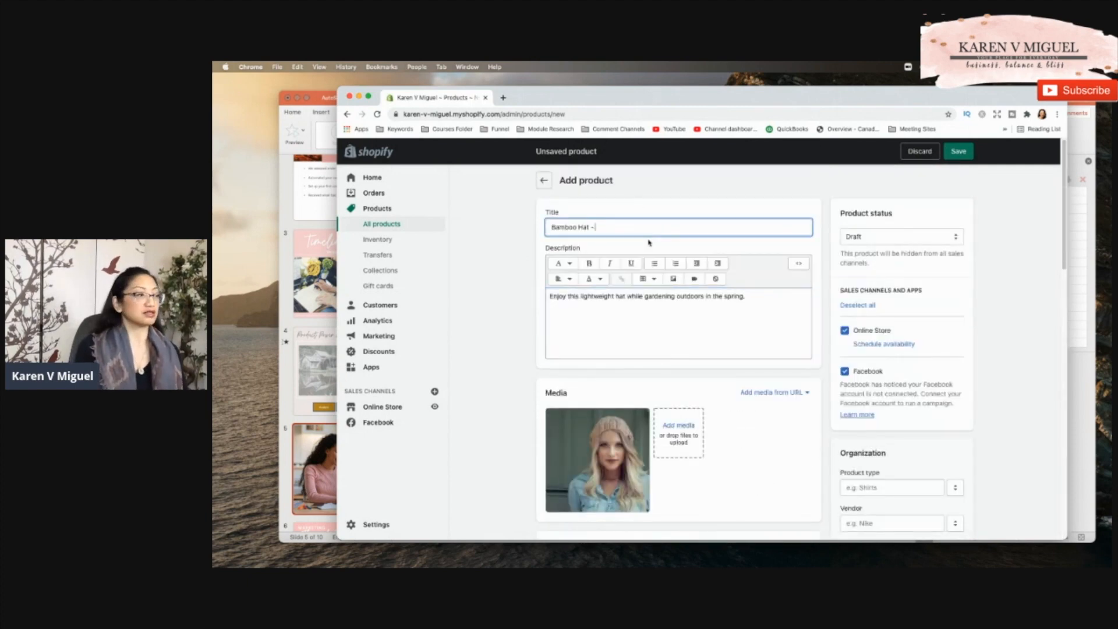
left_click(947, 241)
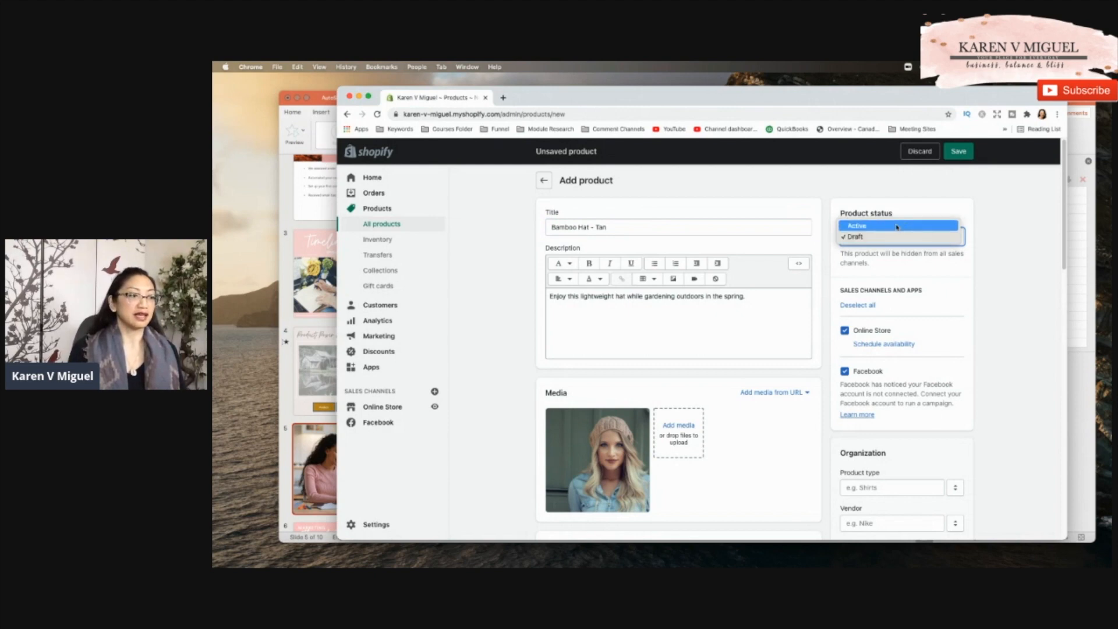
left_click(882, 430)
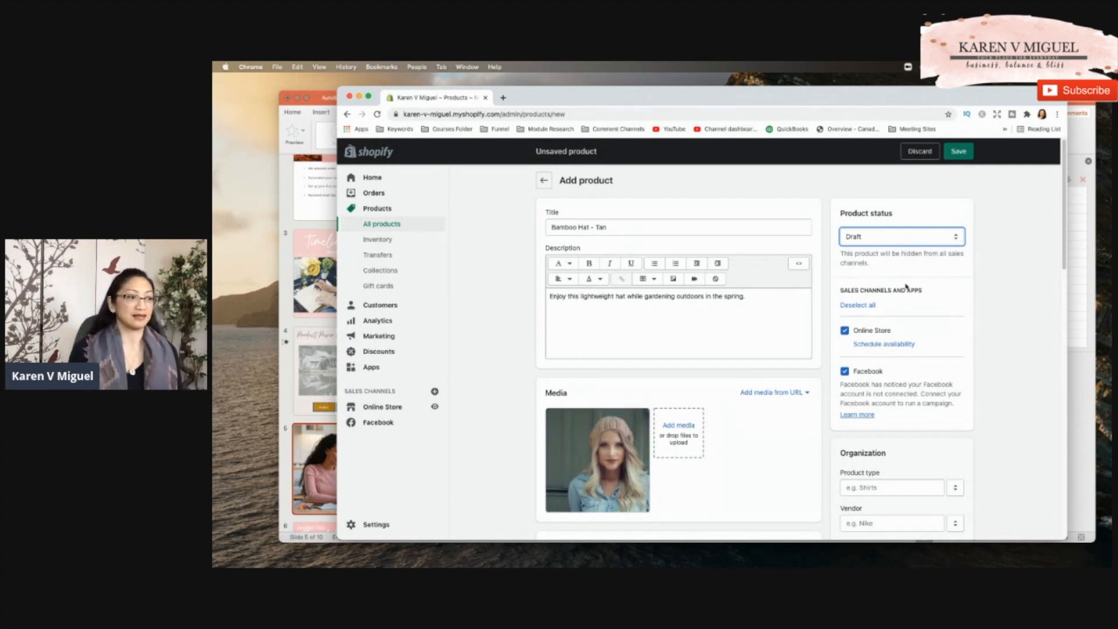
left_click(917, 236)
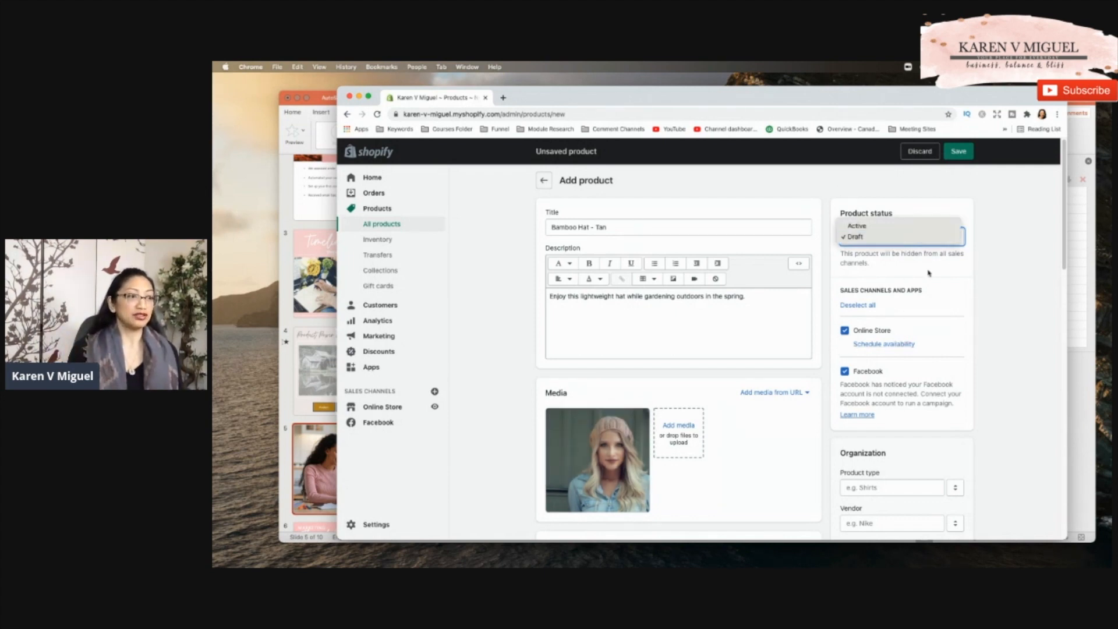
left_click(873, 227)
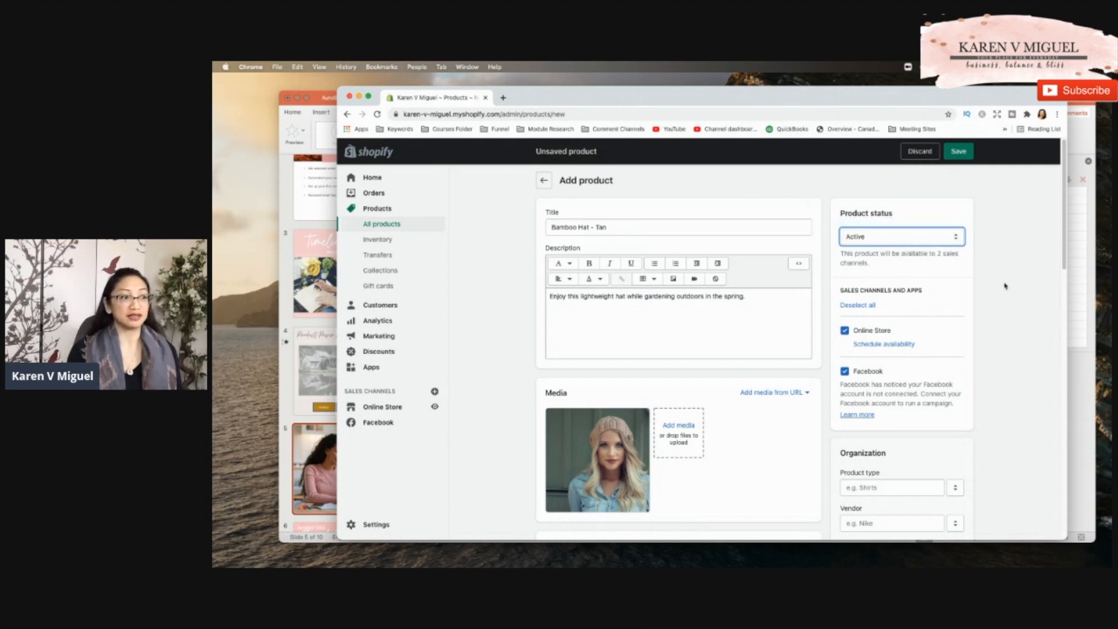
left_click(959, 152)
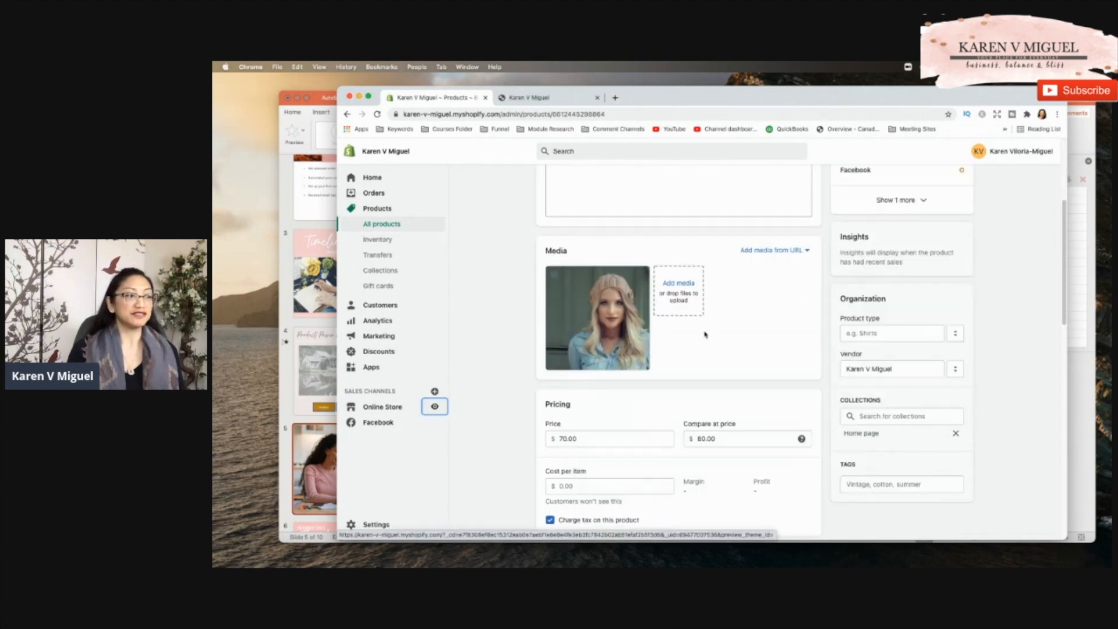
- From admin Home, go to Online Store Themes and customize the Debut theme
scroll(698, 343, "up", 4)
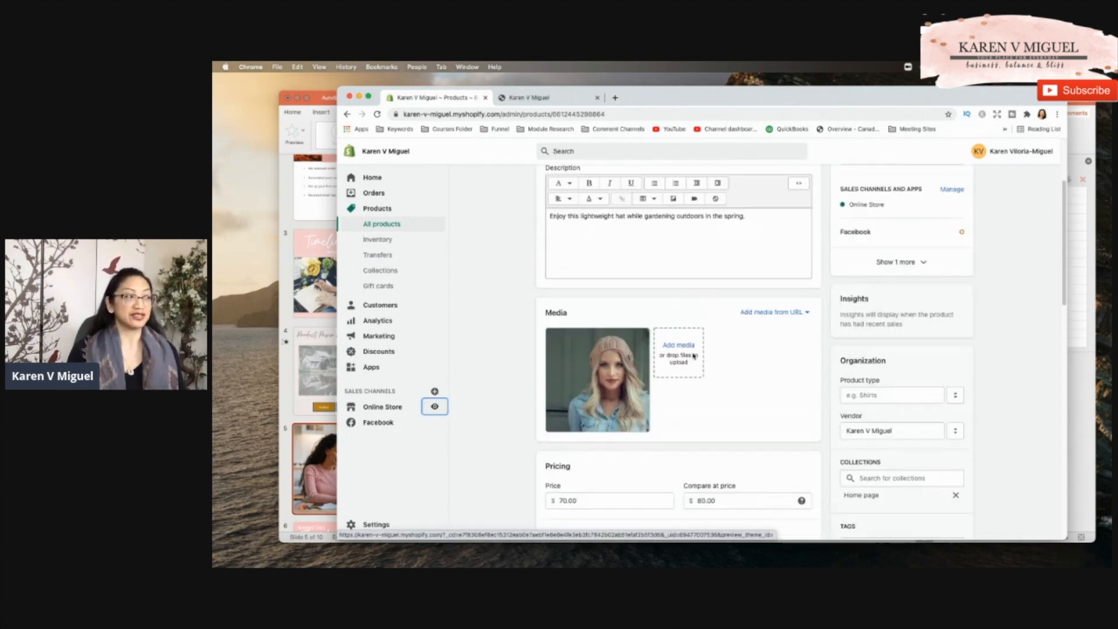
left_click(370, 177)
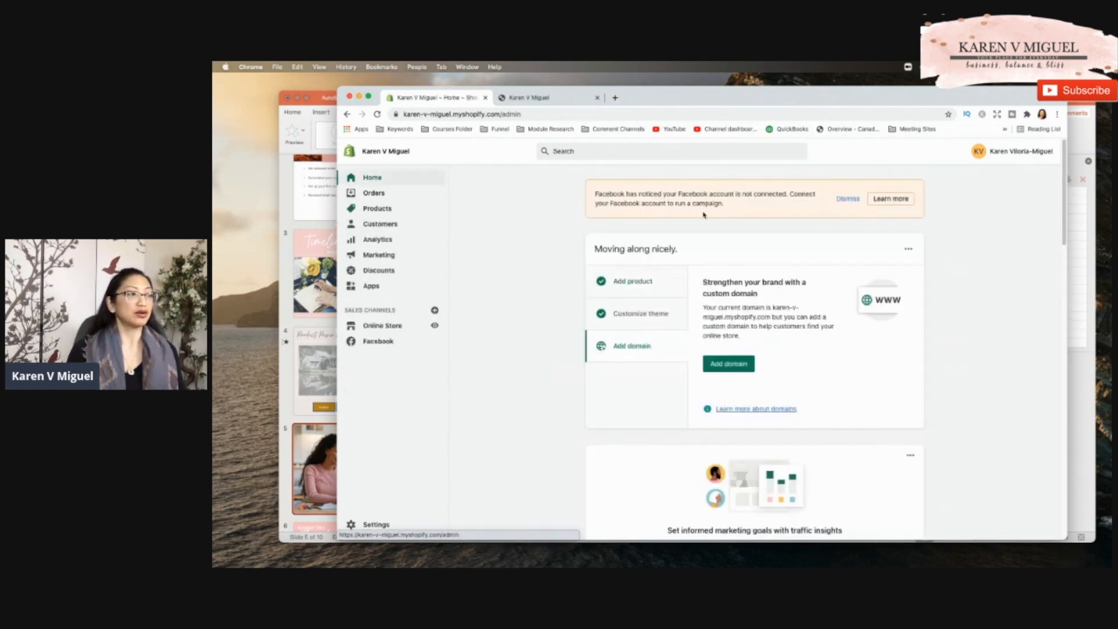
left_click(636, 313)
left_click(751, 335)
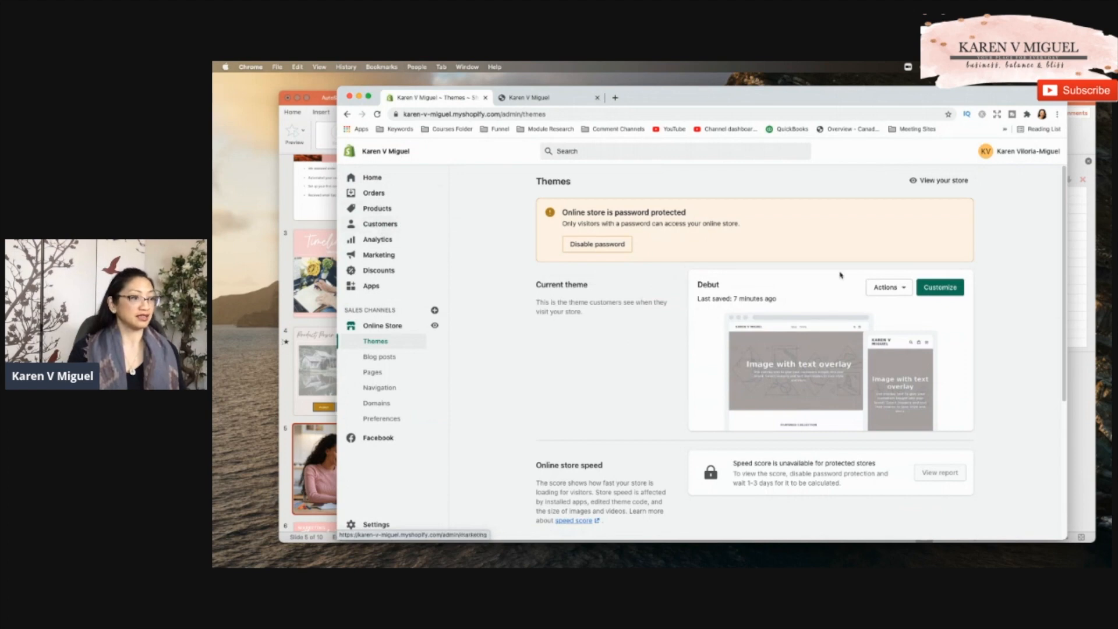
left_click(957, 286)
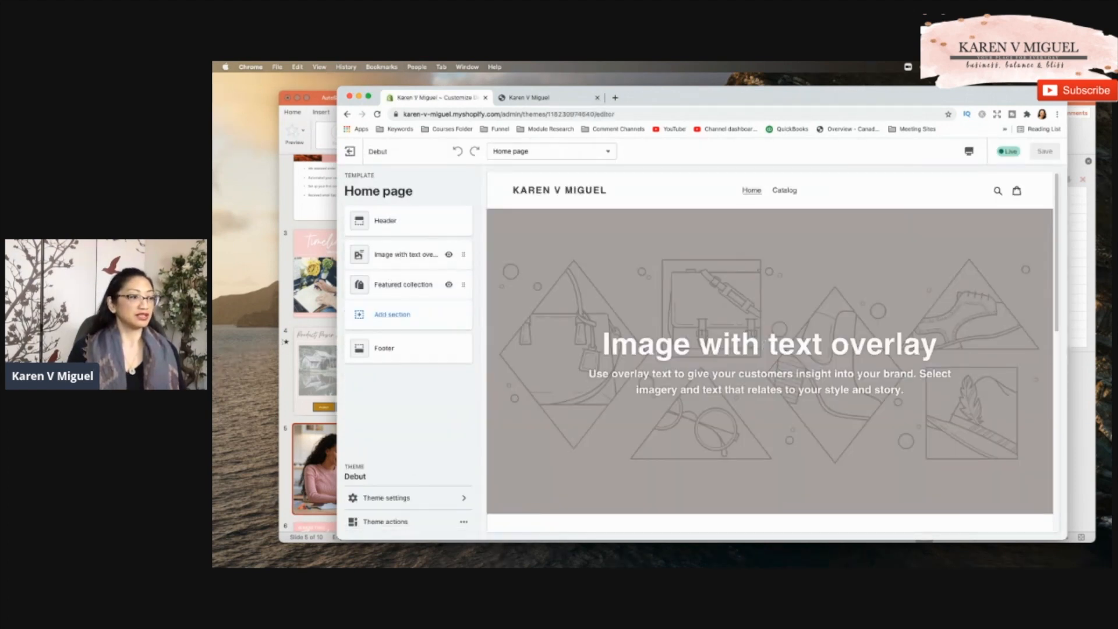
scroll(773, 344, "down", 5)
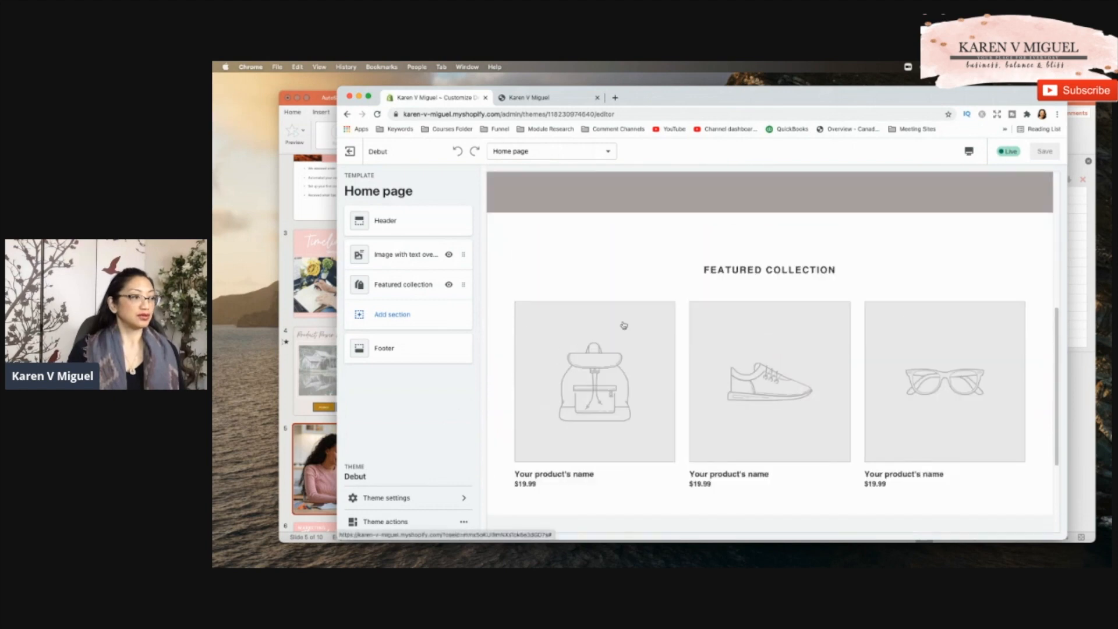
- Add a Featured product section showing Bamboo Hat - Tan to the home page and save
left_click(403, 314)
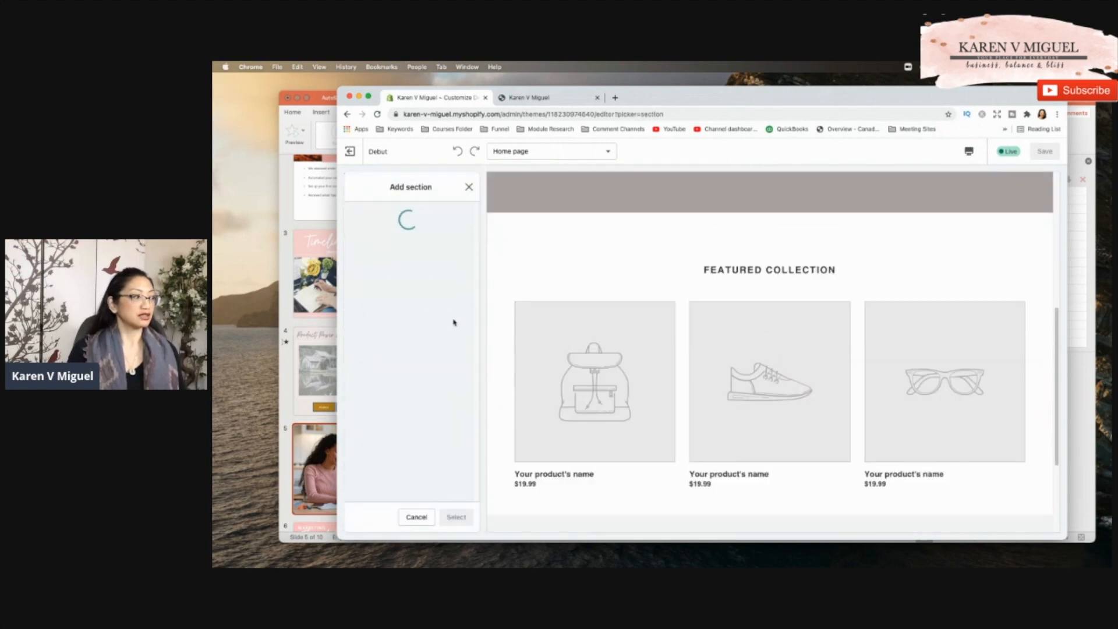
left_click(396, 427)
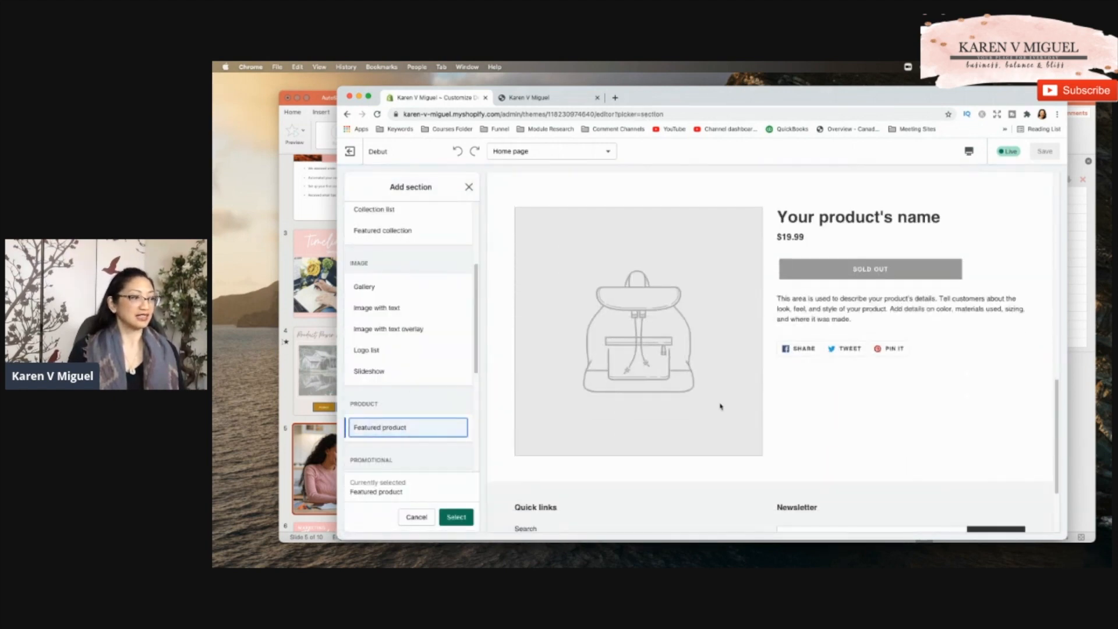
scroll(432, 468, "down", 3)
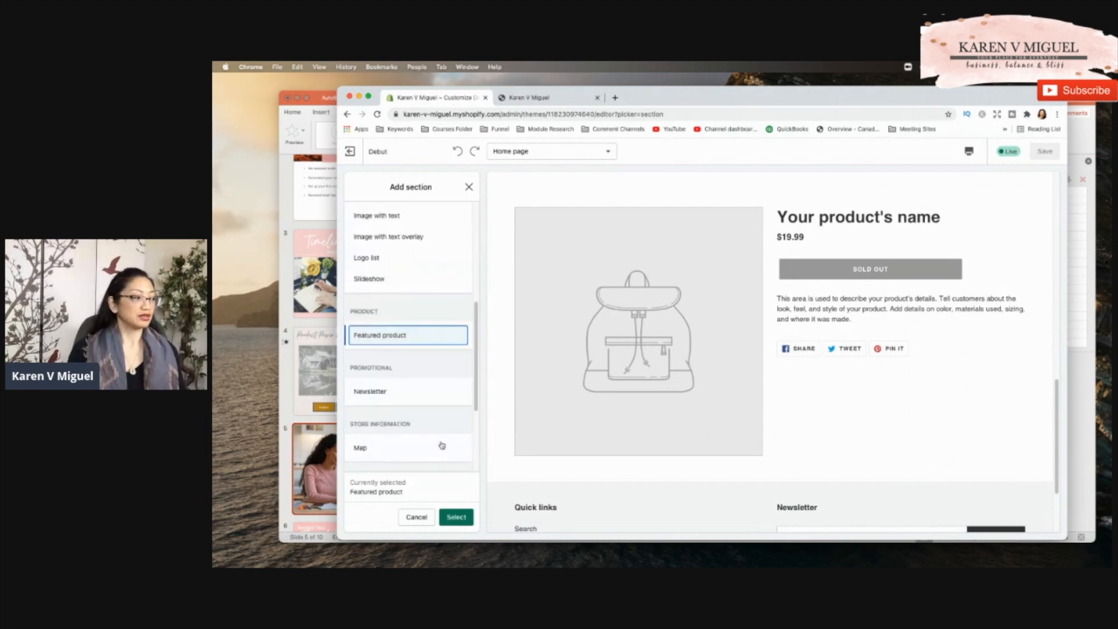
left_click(458, 518)
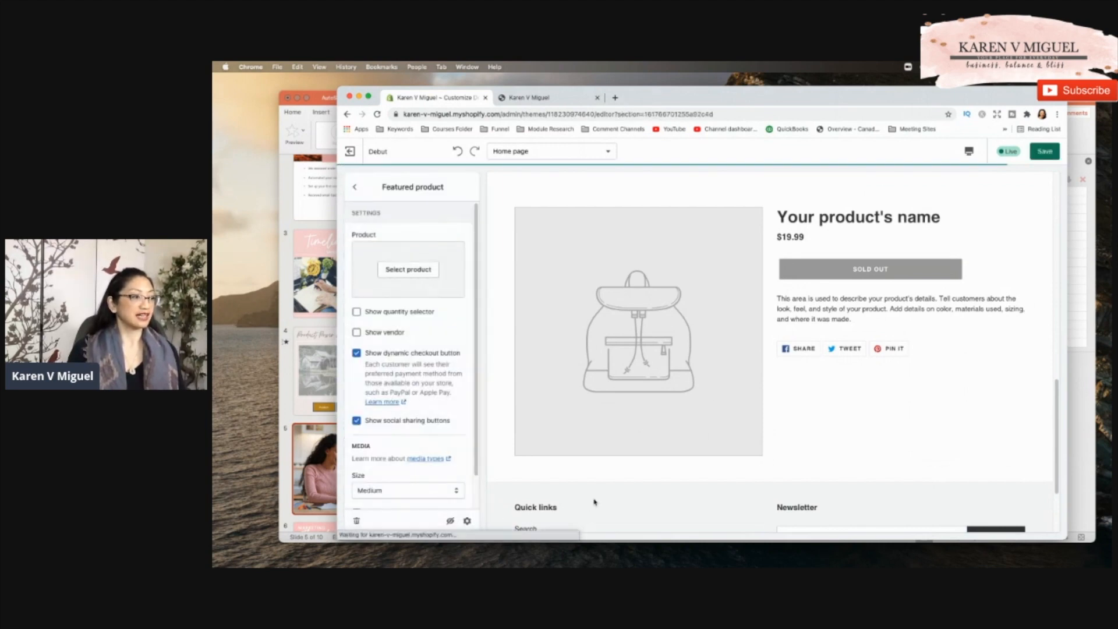
left_click(390, 274)
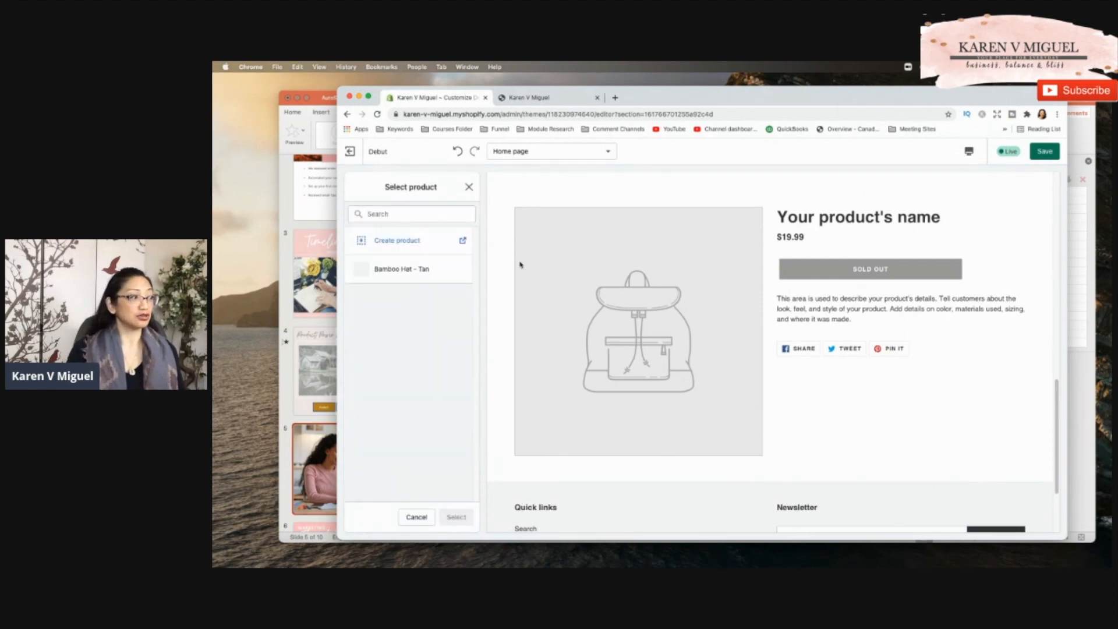
left_click(399, 270)
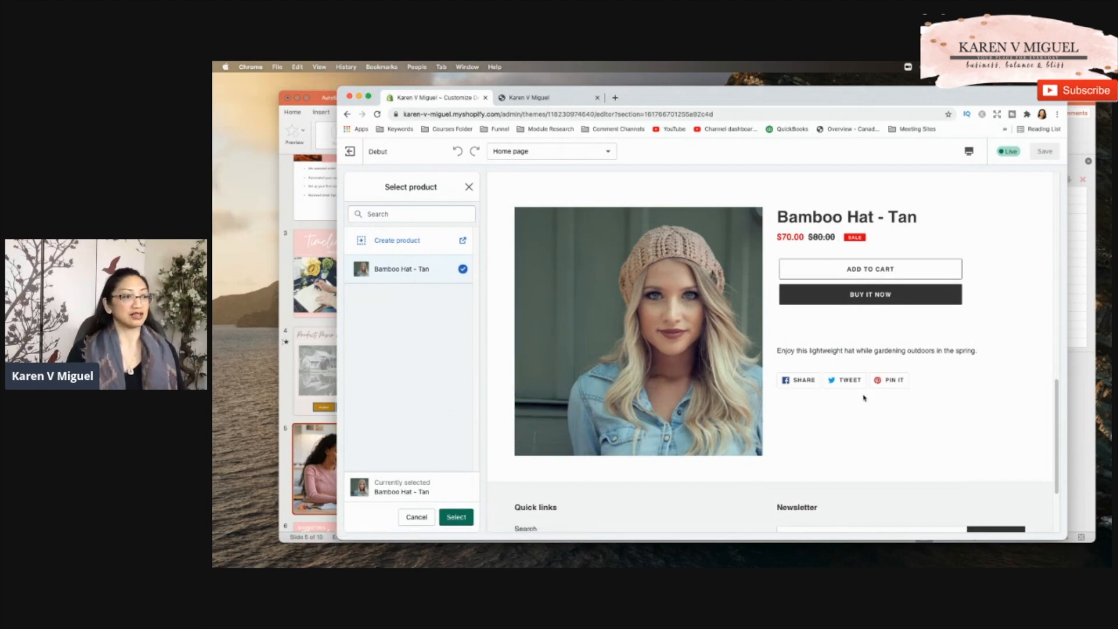
left_click(456, 516)
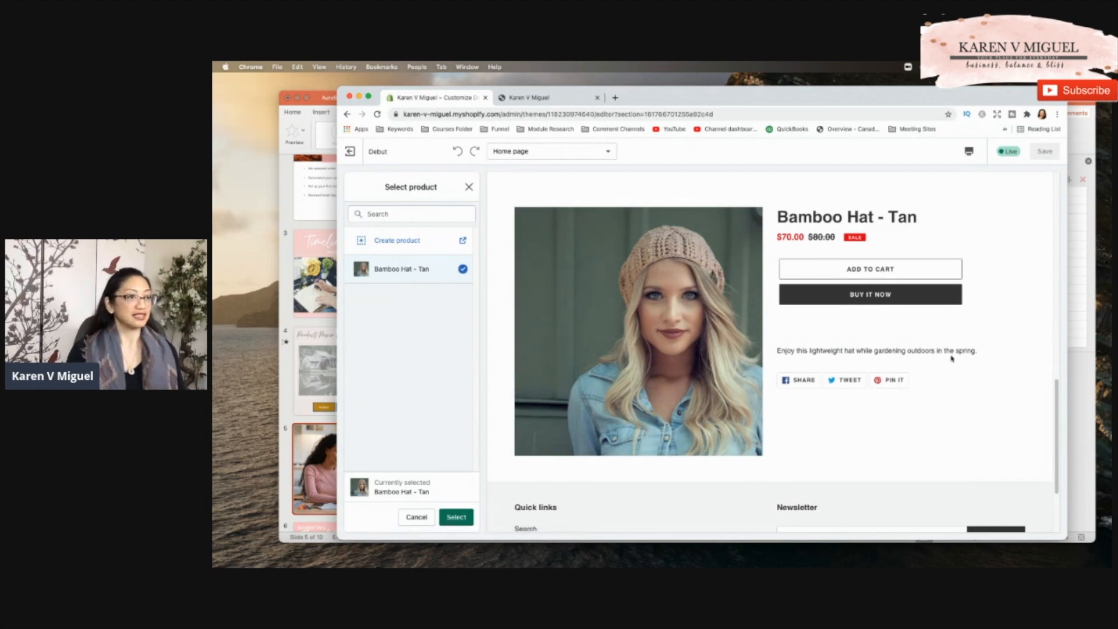
left_click(1044, 151)
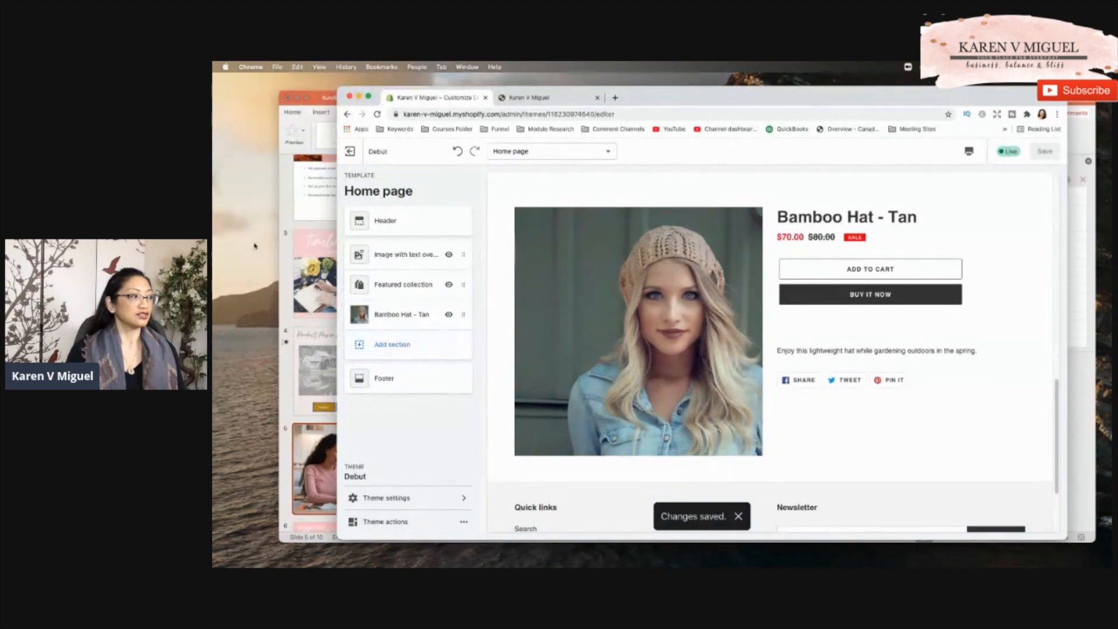
- Position the Bamboo Hat - Tan section directly below the Image with text overlay banner
left_click_drag(463, 314, 466, 256)
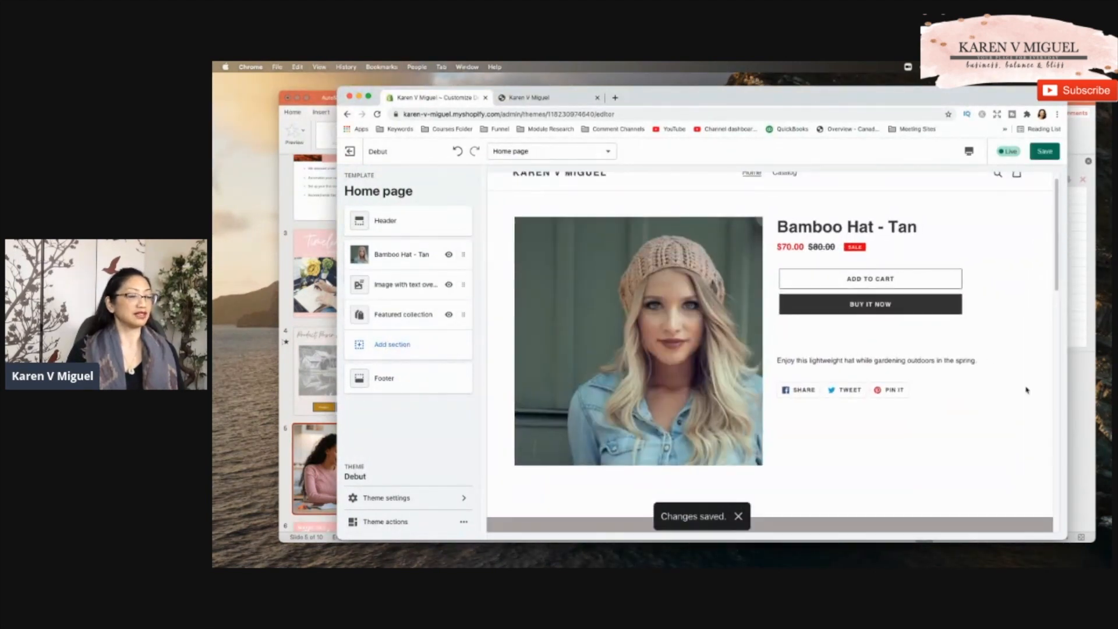
left_click_drag(464, 254, 465, 284)
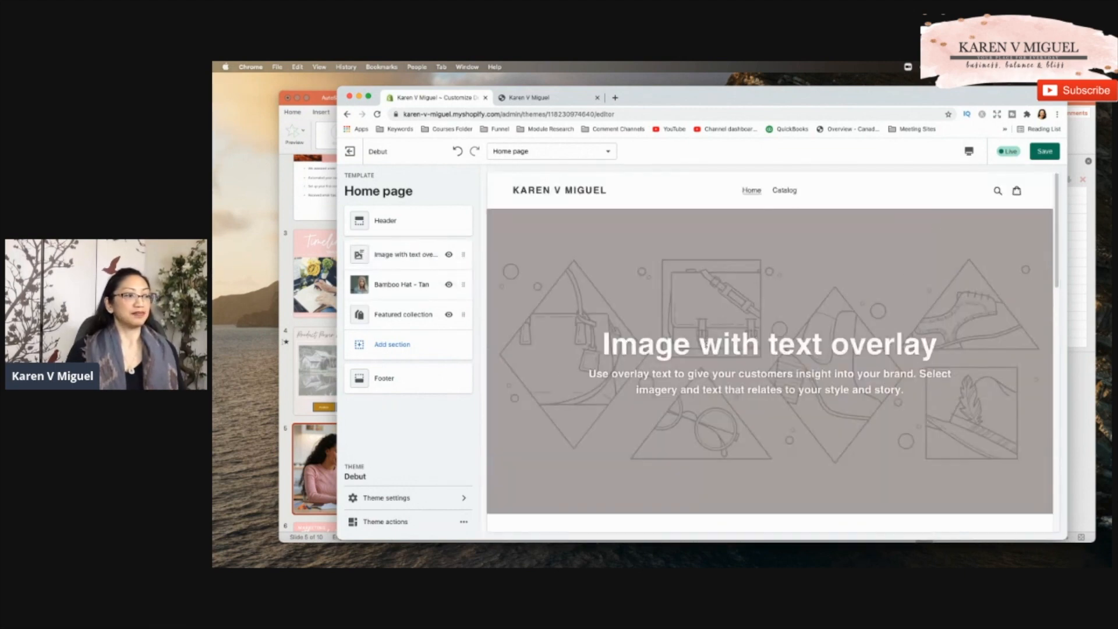
scroll(874, 373, "down", 6)
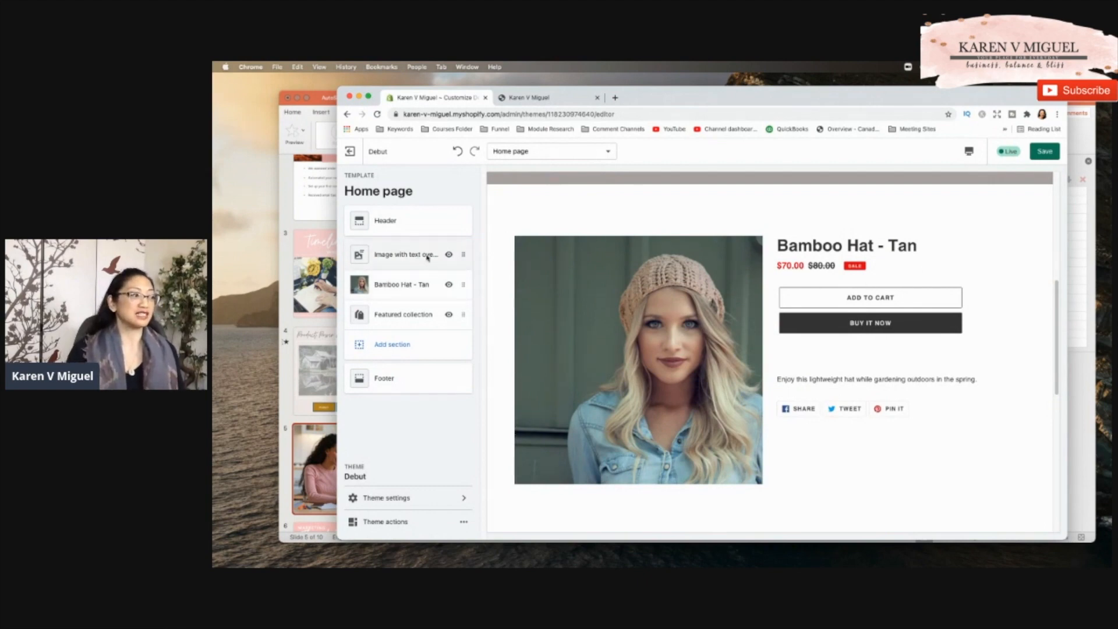
left_click(406, 254)
- Drop a woman's photo into the banner, keep full-width layout, and make height adapt to image
left_click_drag(216, 219, 429, 280)
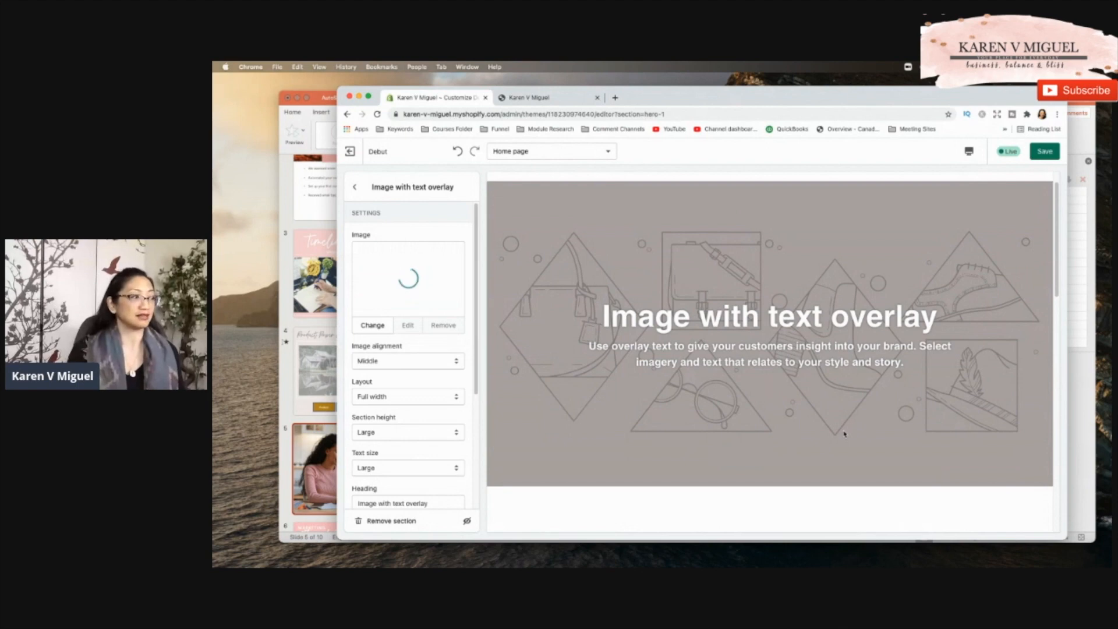
scroll(407, 350, "down", 3)
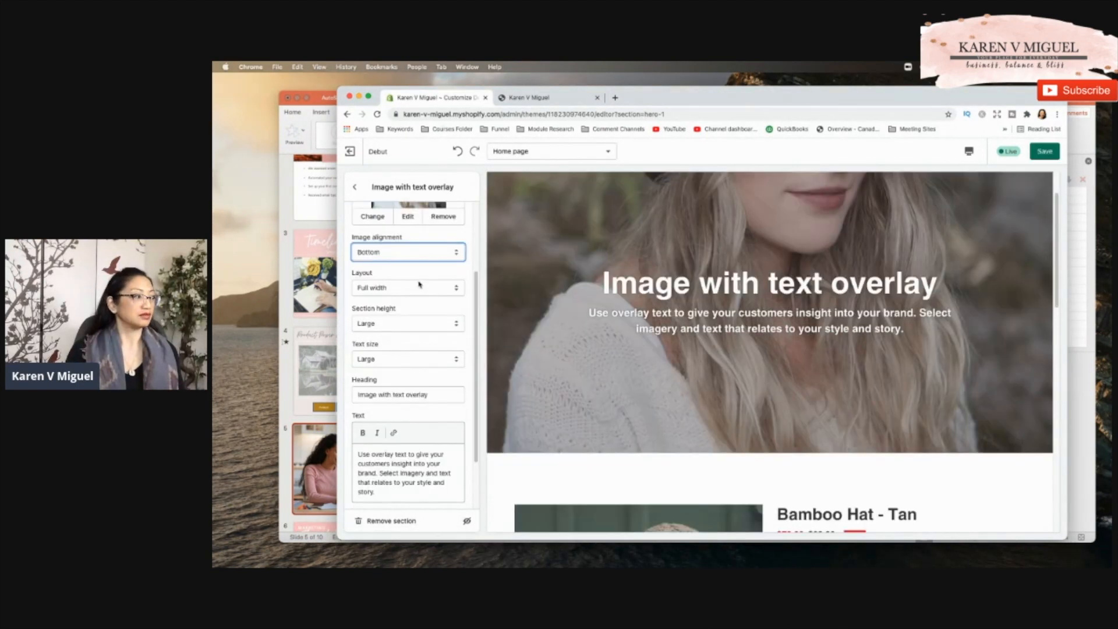
left_click(421, 288)
left_click(419, 325)
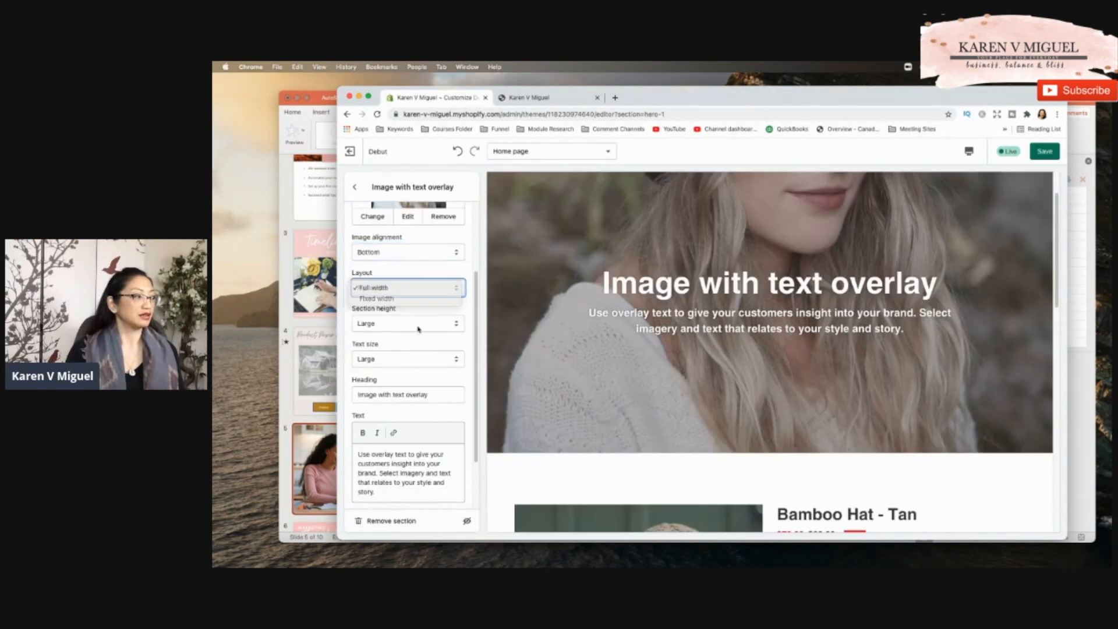
left_click(418, 326)
left_click(406, 281)
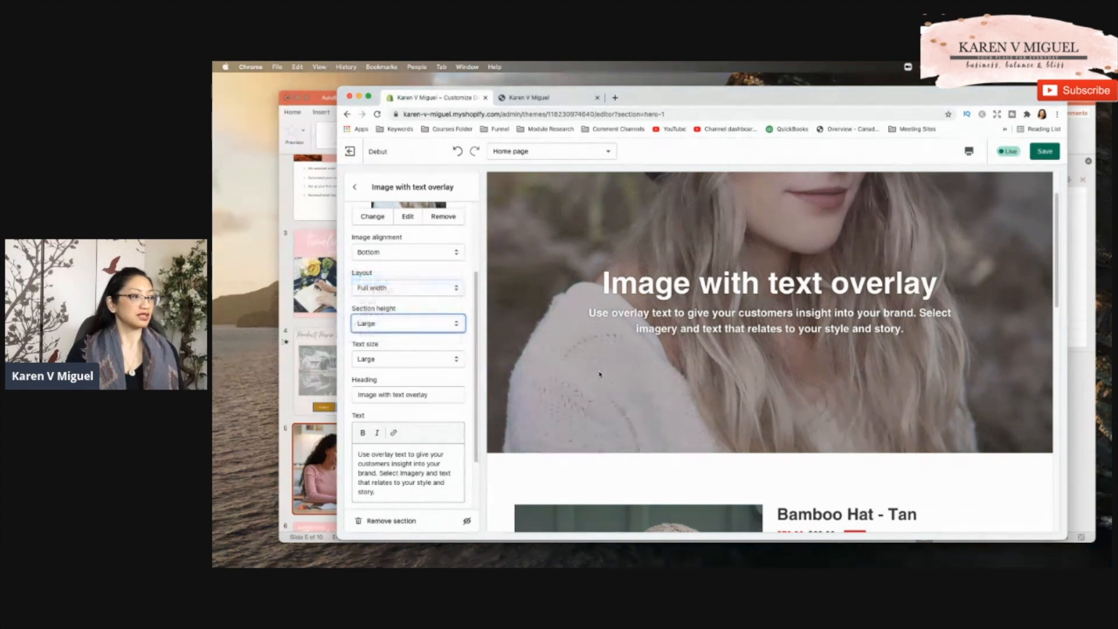
scroll(416, 330, "up", 3)
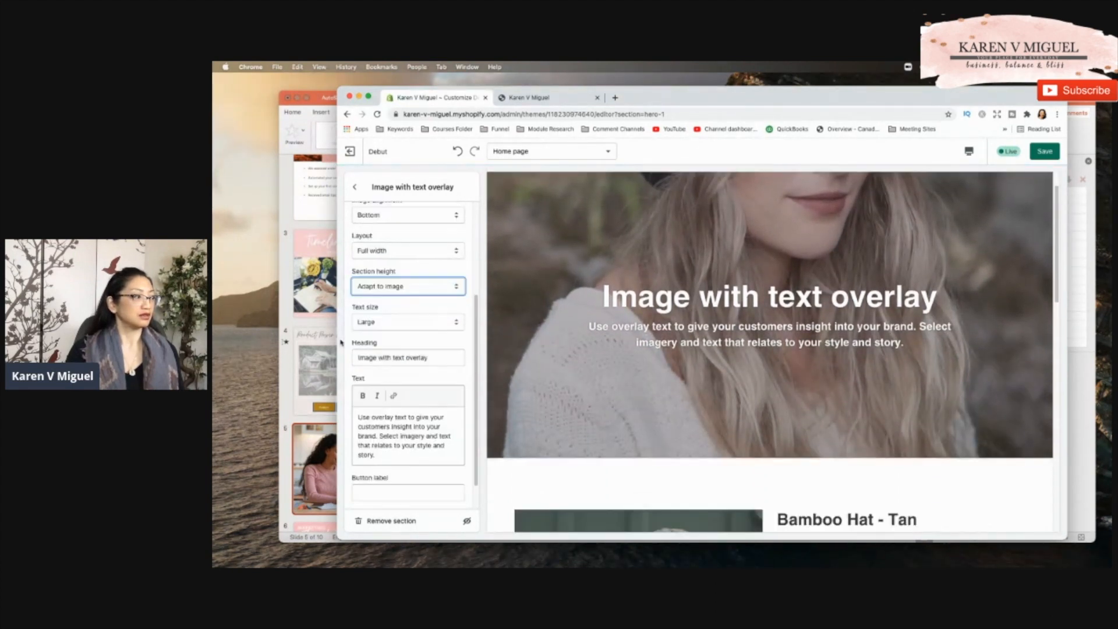
- Give the banner image the alt text 'Beanie, Canada bliss' and save it
left_click(415, 328)
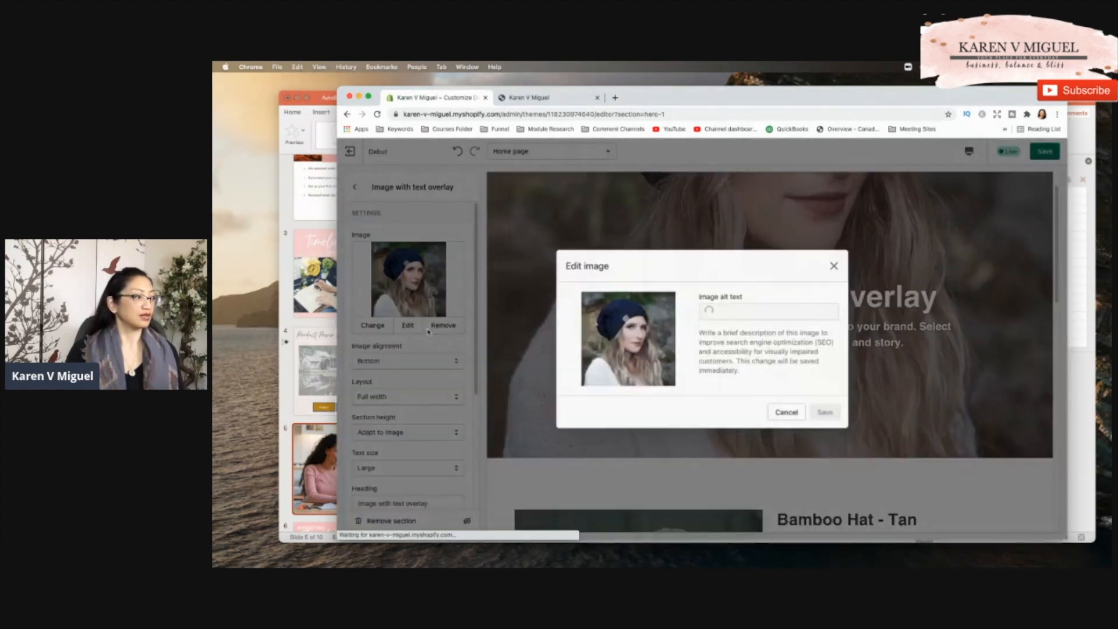
left_click(757, 314)
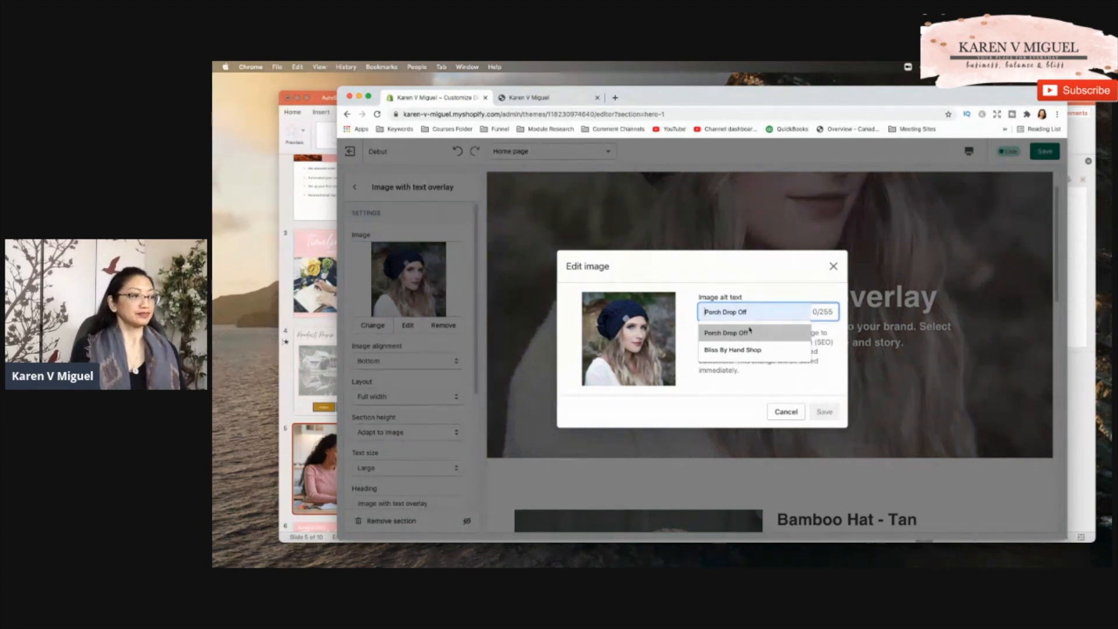
type("ni")
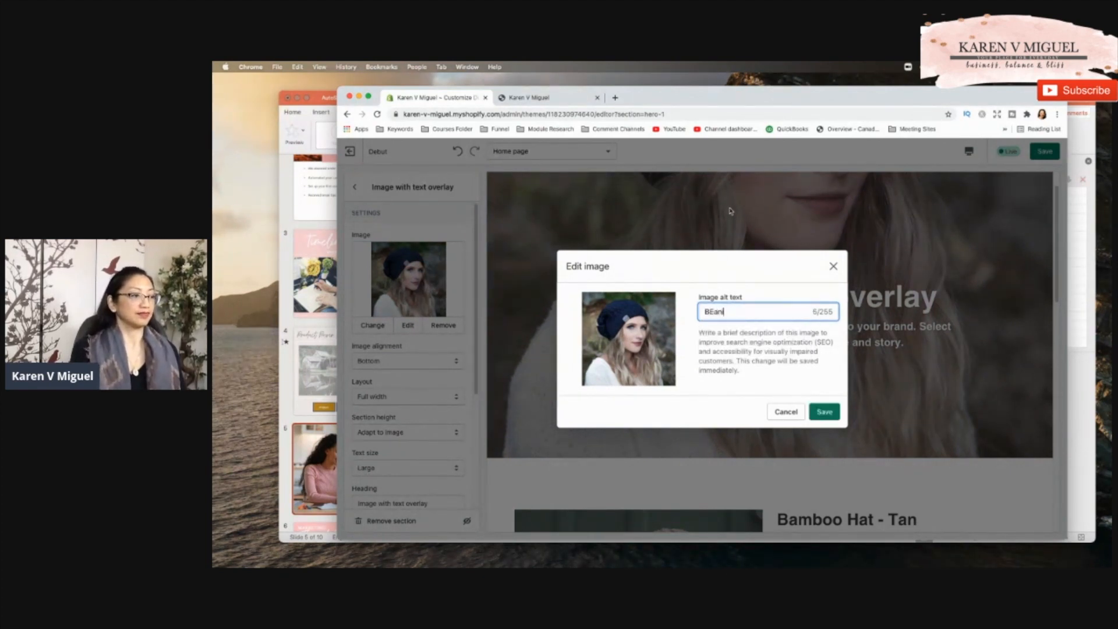
key("BackSpace")
type("eanie, ")
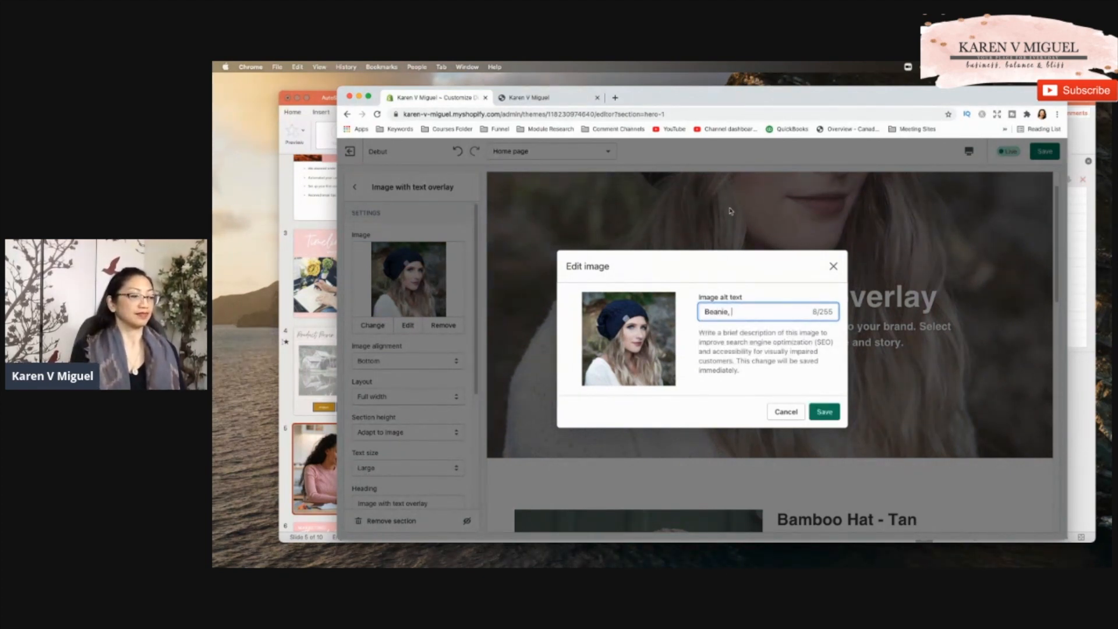
type("Canada b")
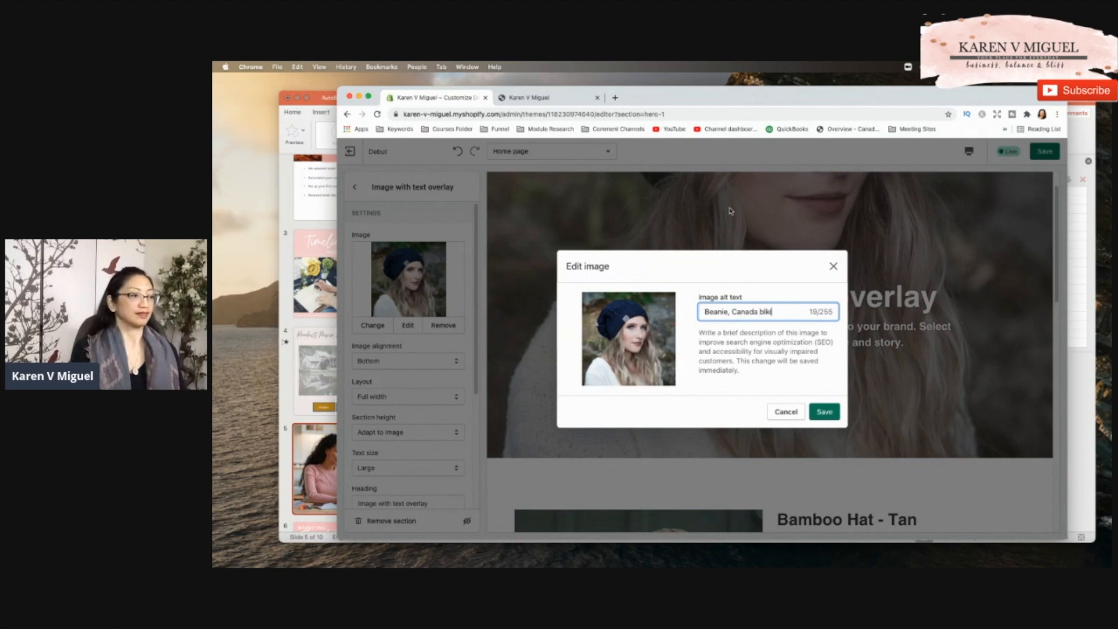
type("liss")
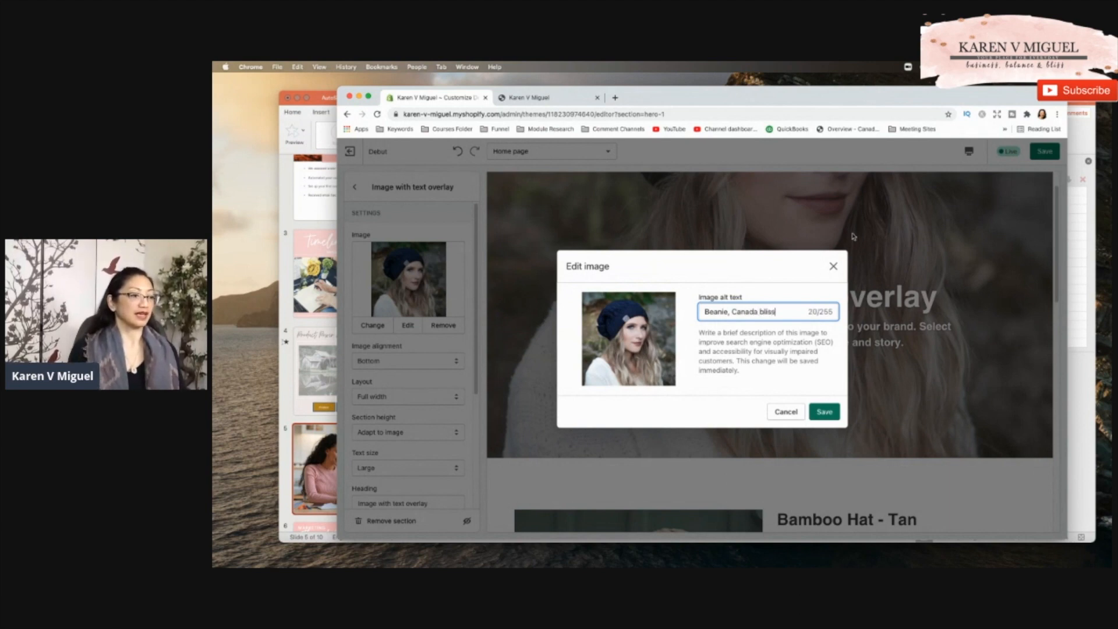
left_click(824, 412)
left_click(357, 187)
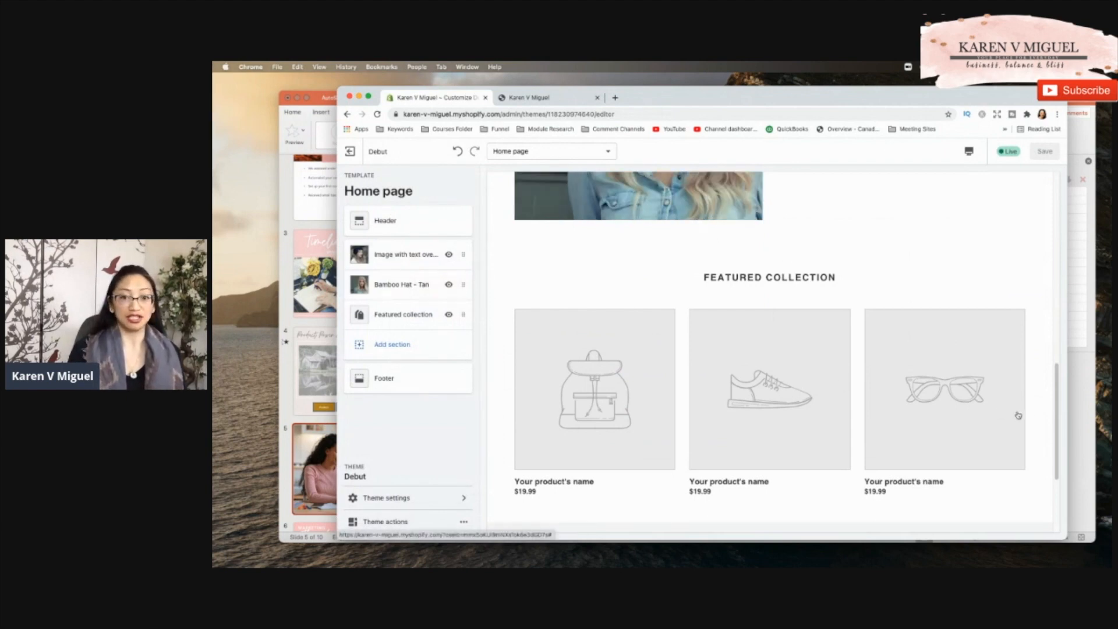
- Open the Add sales channel dialog from Bamboo Hat - Tan and scroll to Pinterest
scroll(533, 305, "up", 9)
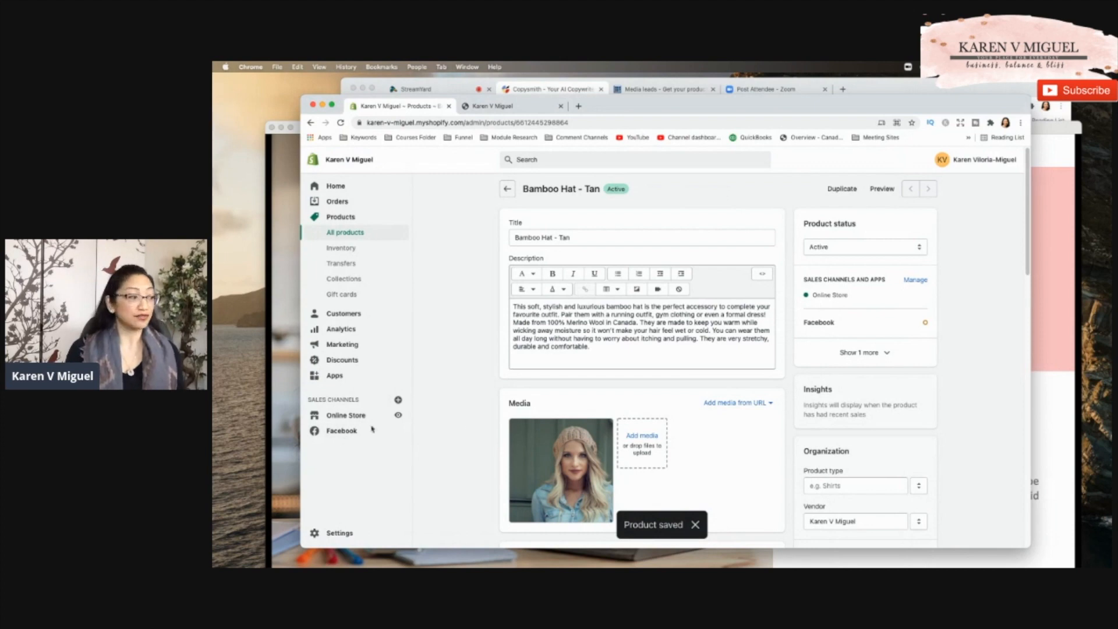
left_click(398, 401)
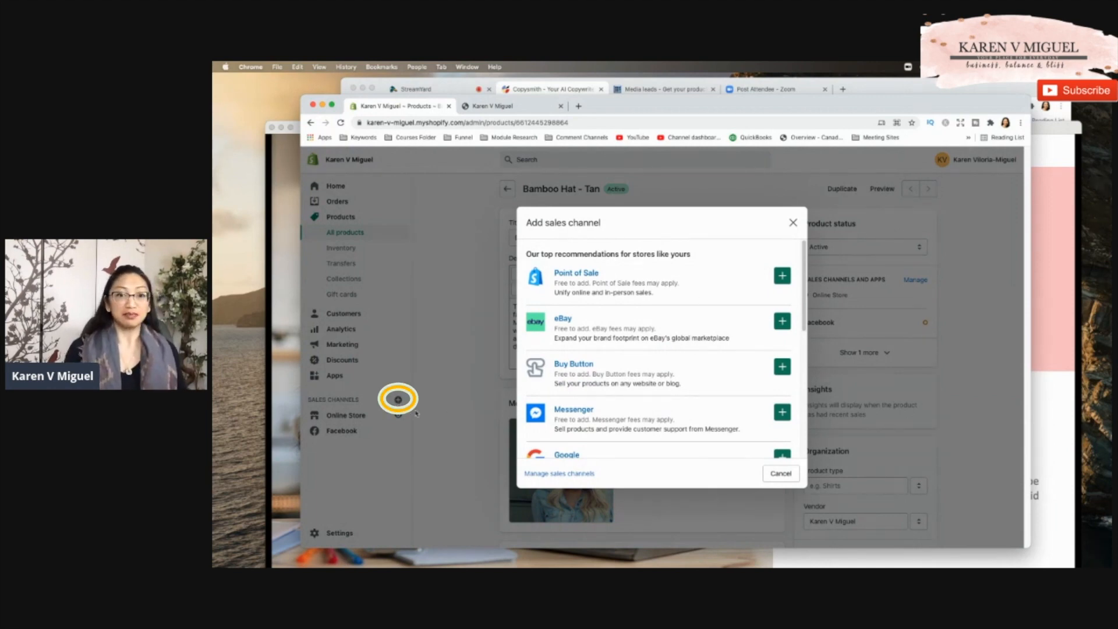
left_click_drag(914, 89, 1111, 93)
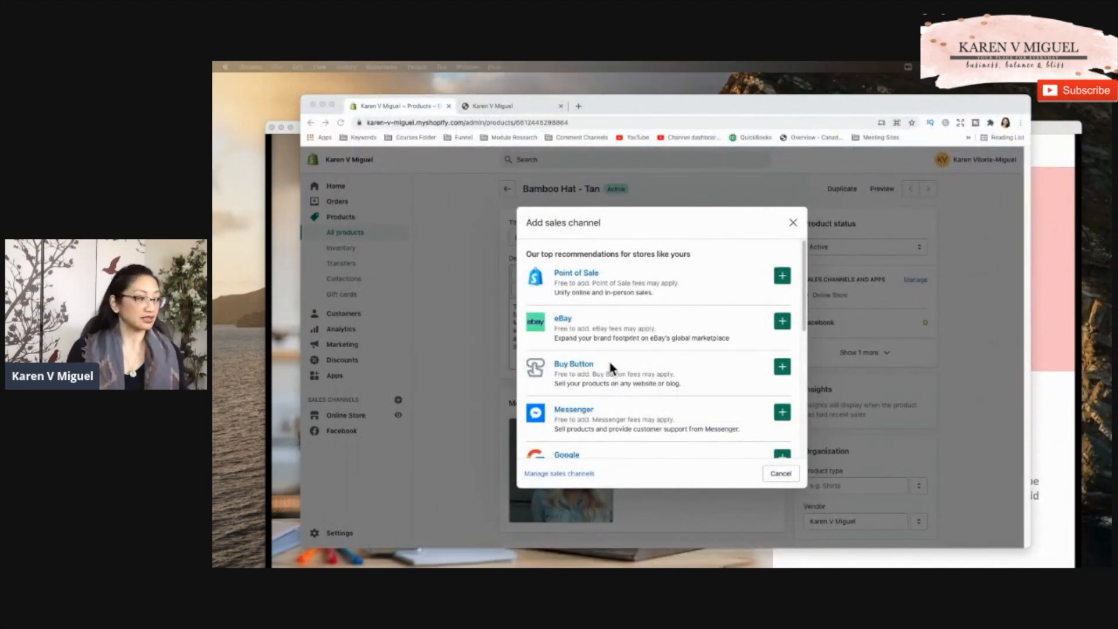
scroll(573, 347, "down", 3)
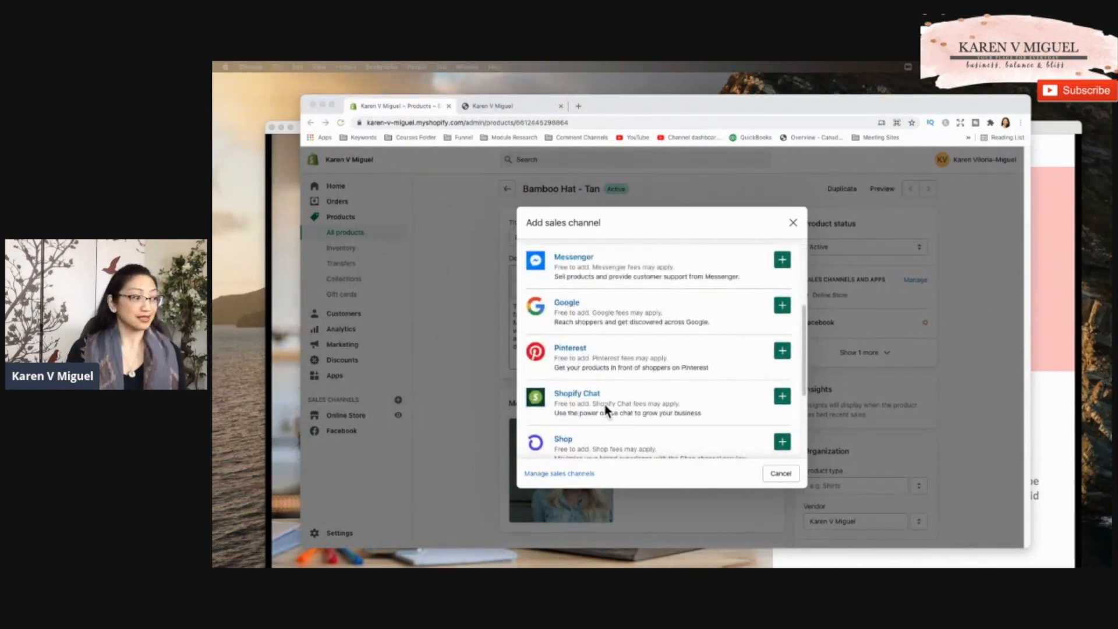
scroll(648, 359, "down", 2)
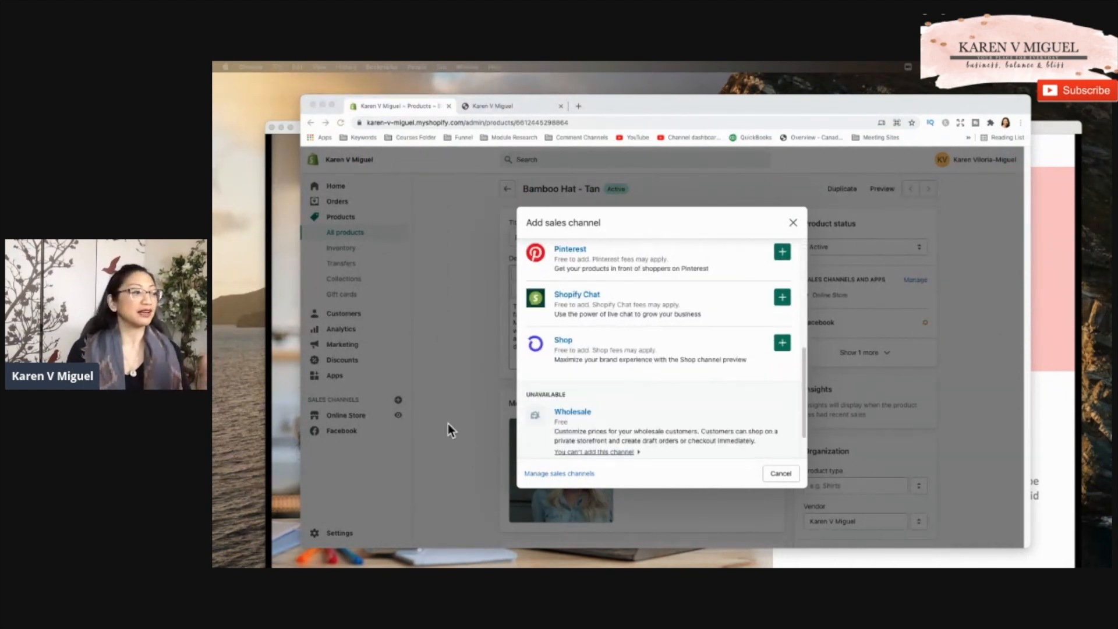
scroll(648, 381, "up", 2)
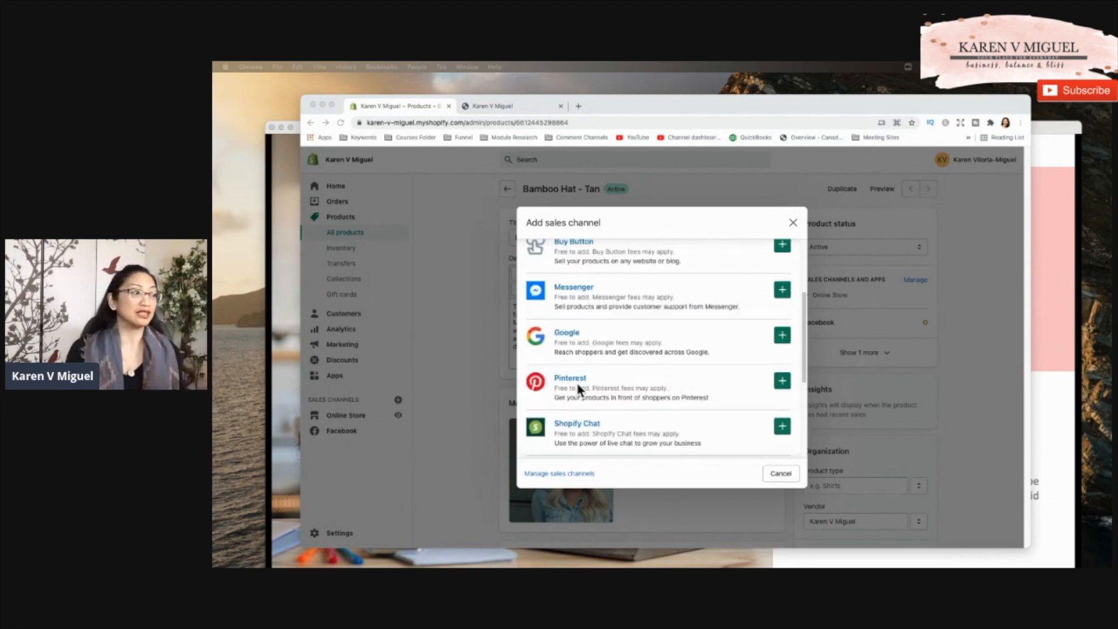
scroll(712, 345, "up", 1)
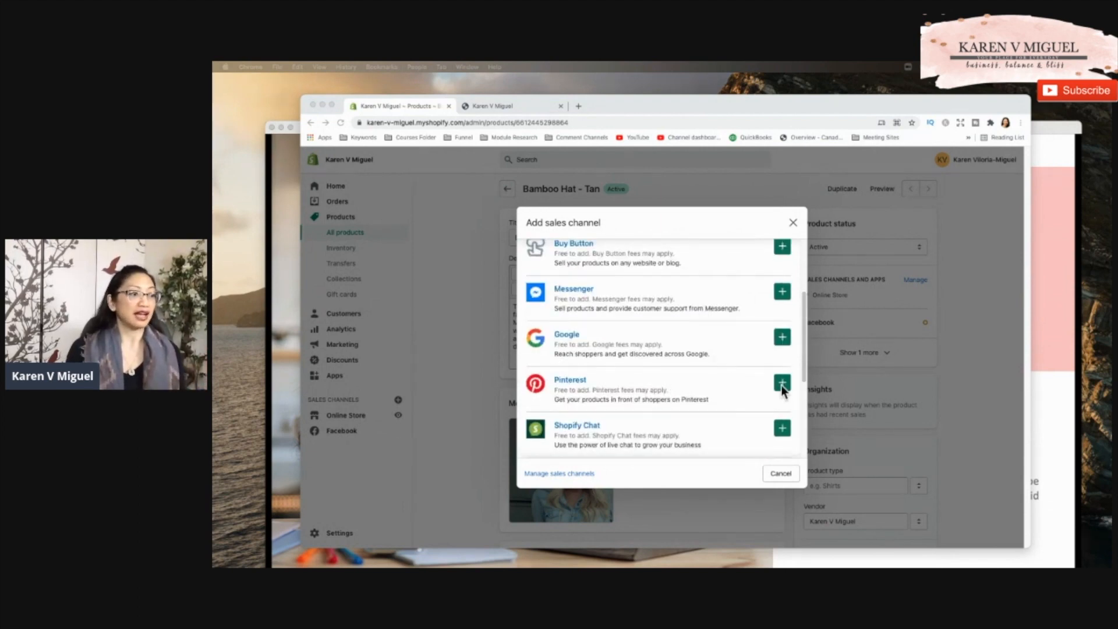
left_click(782, 384)
- Add Pinterest as a sales channel, approving its access to the store
left_click(781, 382)
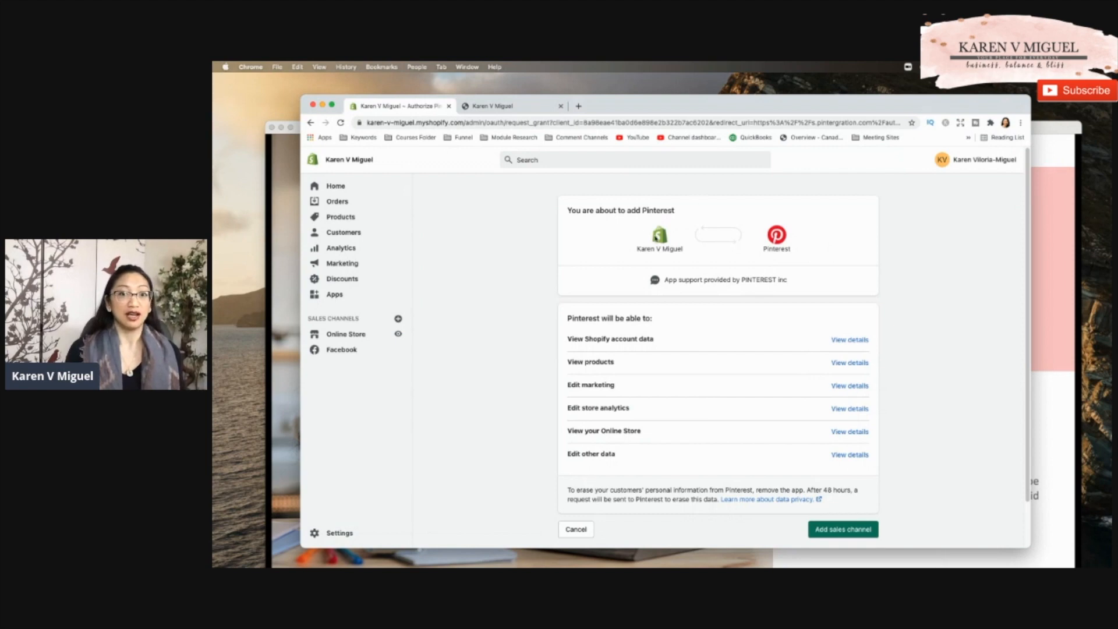
left_click(847, 528)
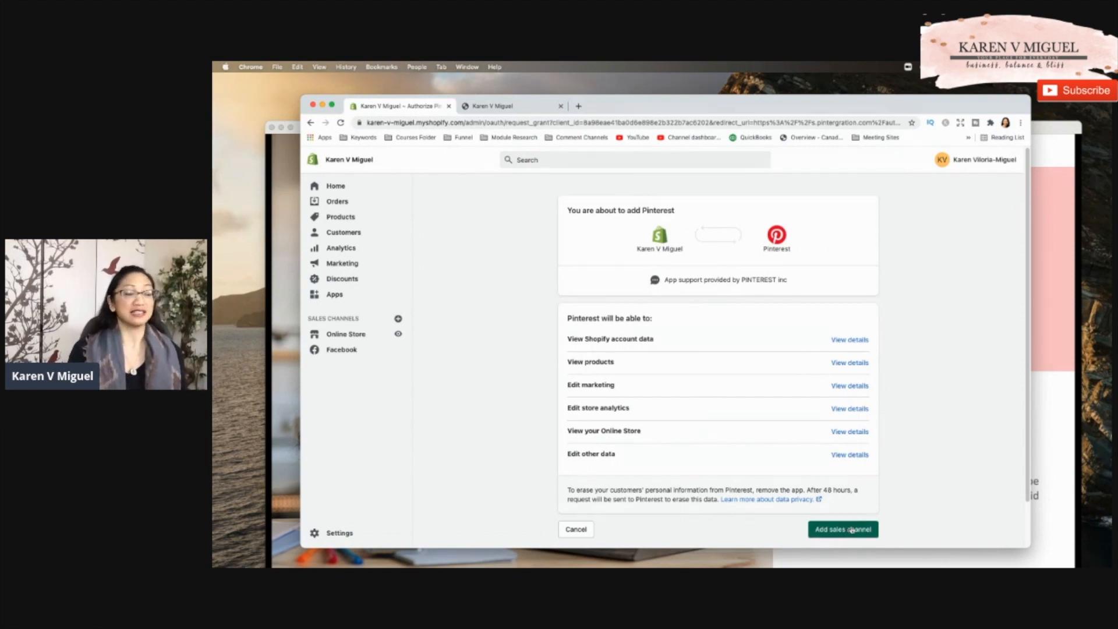
left_click(852, 529)
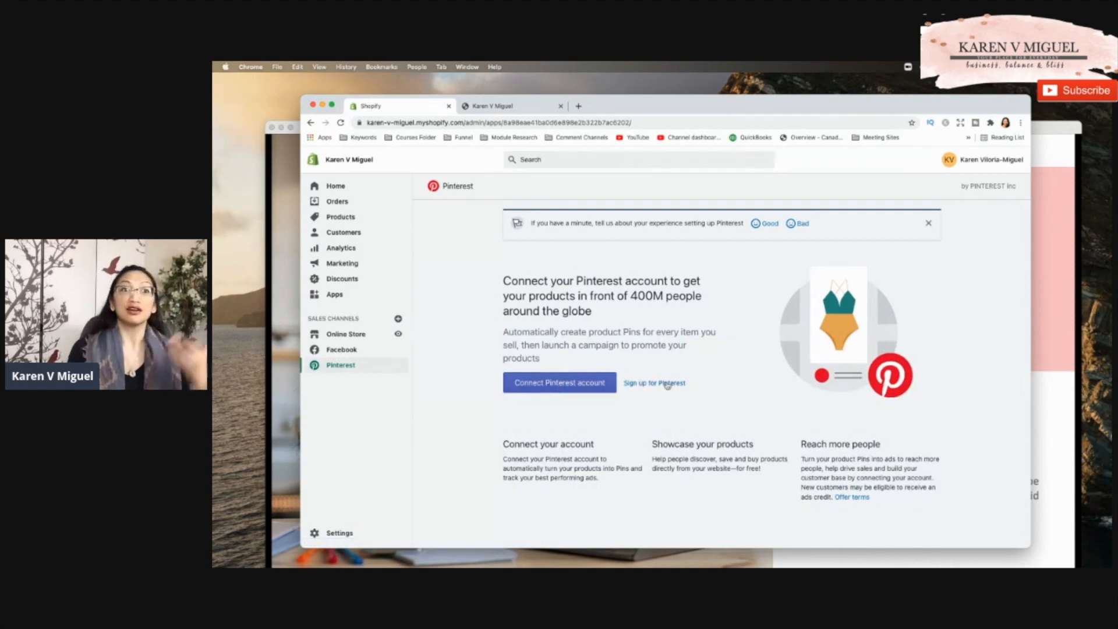
- Review the Facebook sales channel page, then view the Online Store themes page
left_click(367, 349)
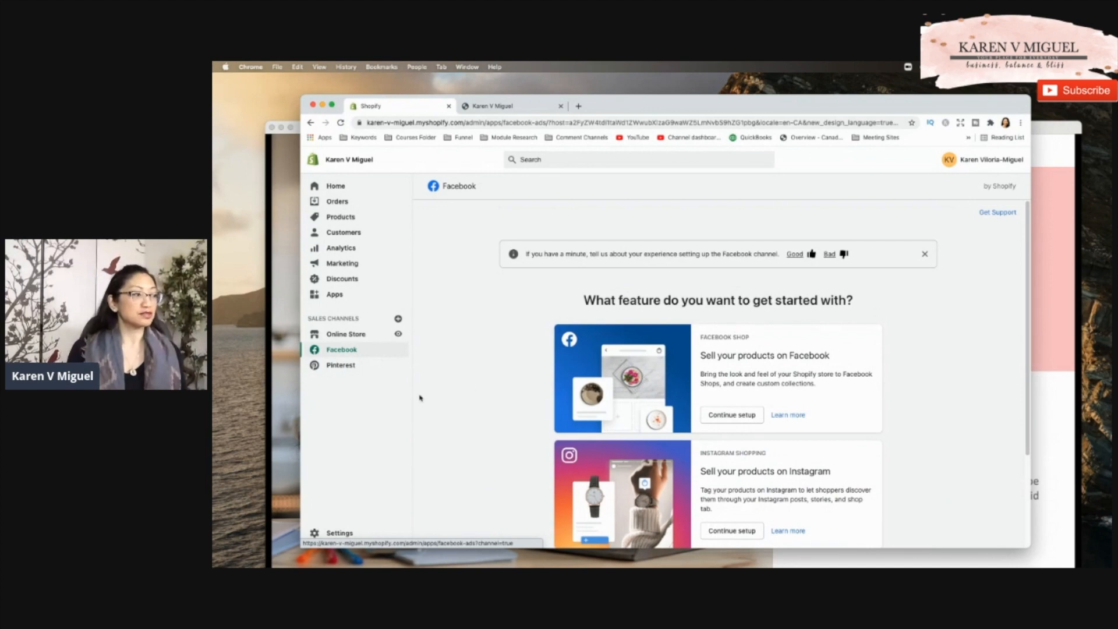
scroll(727, 361, "down", 3)
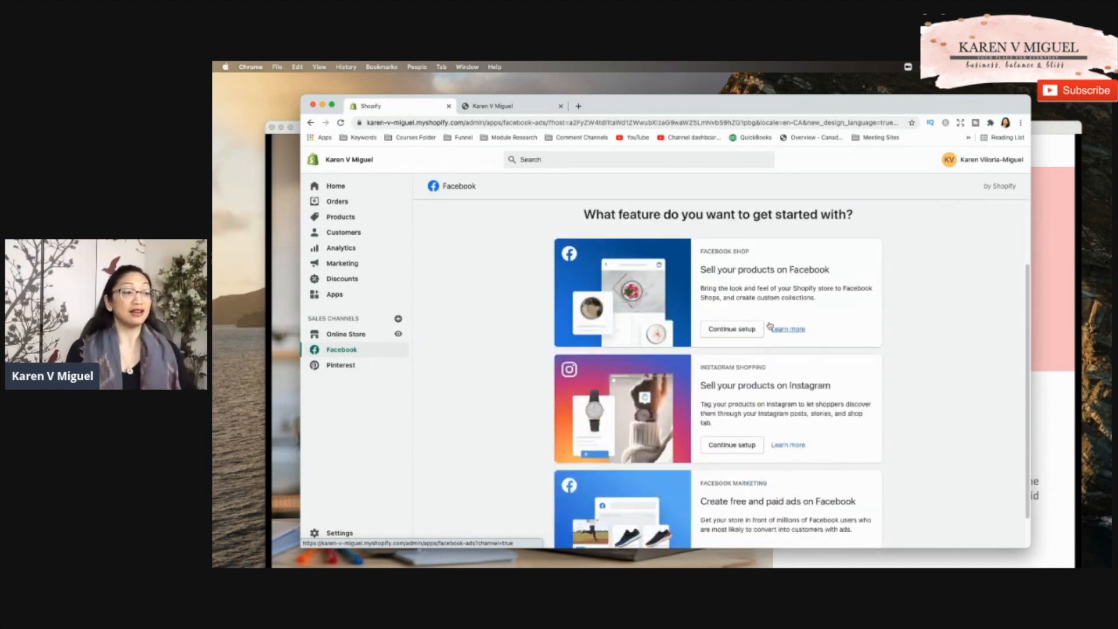
scroll(600, 318, "down", 1)
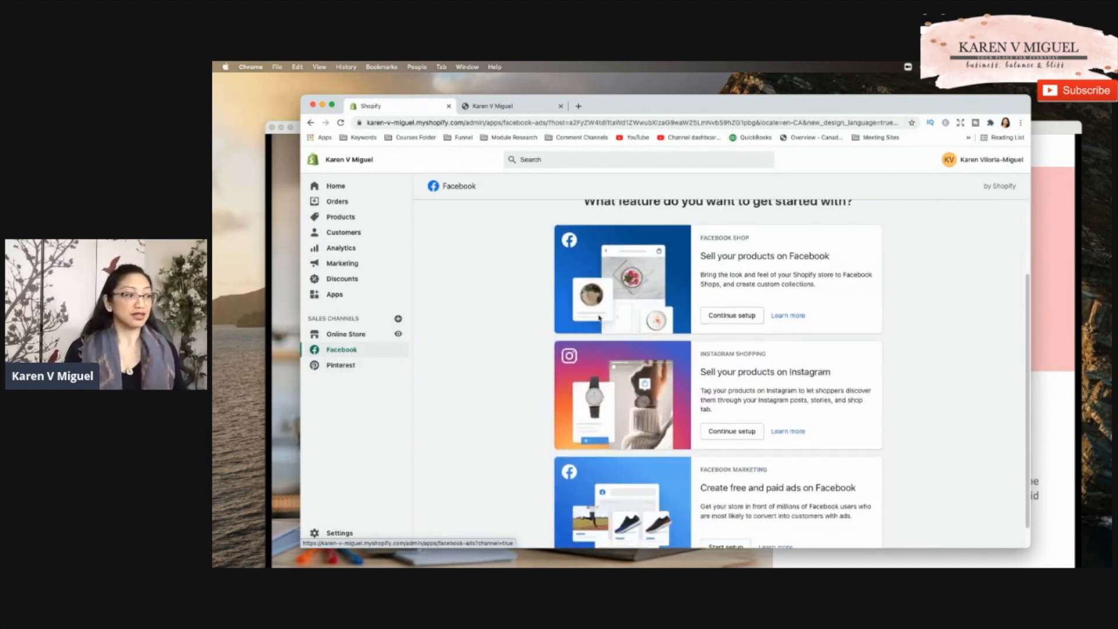
scroll(600, 317, "down", 1)
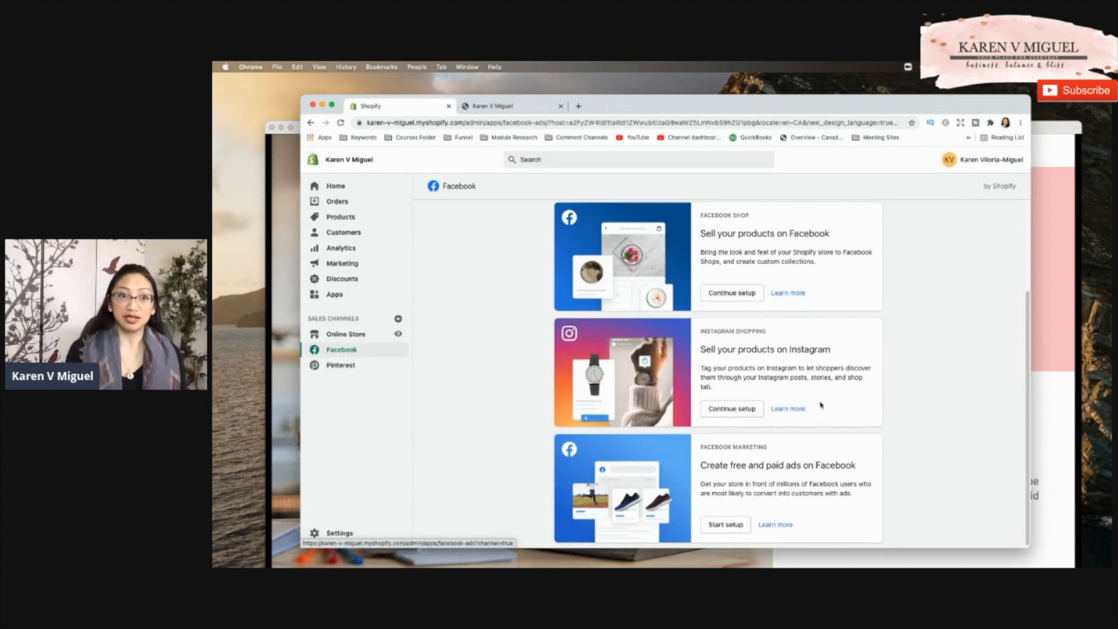
scroll(863, 433, "down", 1)
left_click(384, 334)
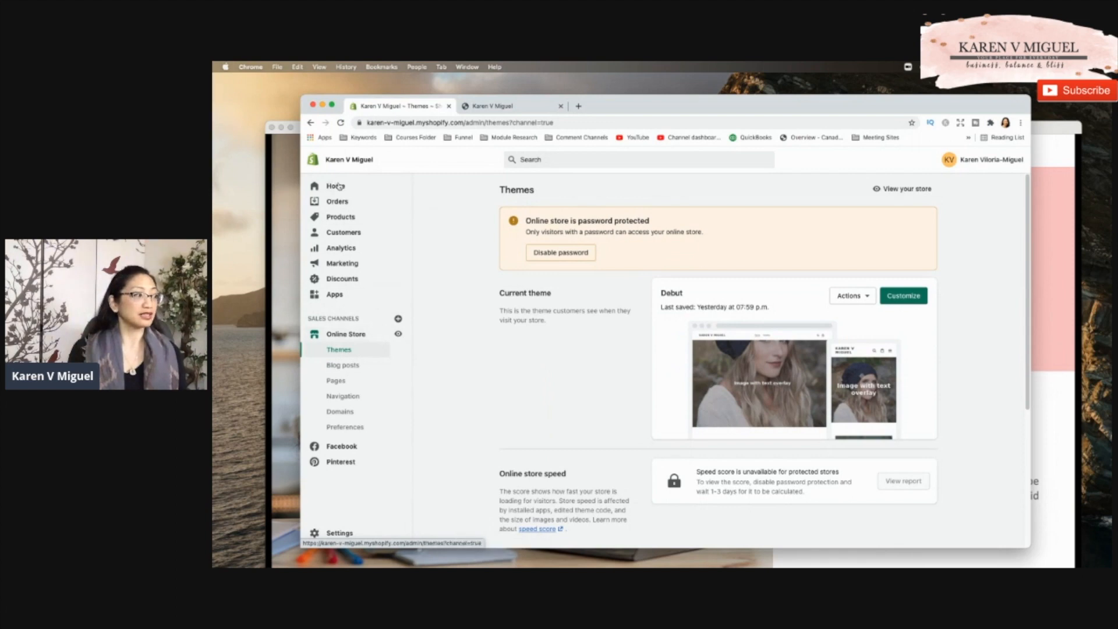
left_click(354, 219)
- Keep Bamboo Hat - Tan published on Online Store, Facebook and Pinterest sales channels
left_click(506, 304)
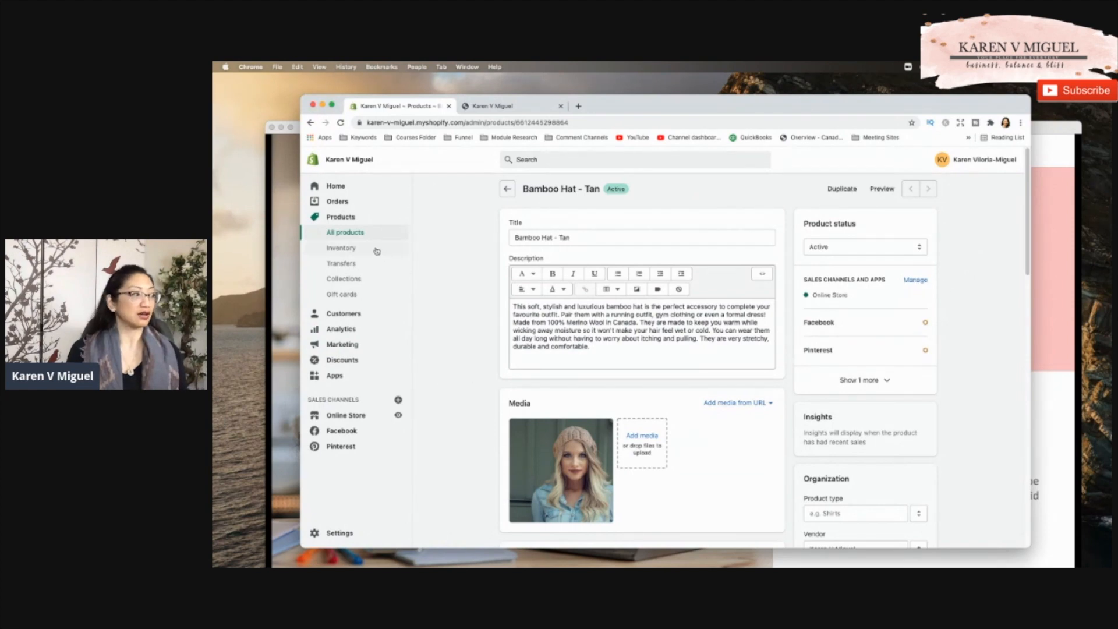
left_click(915, 280)
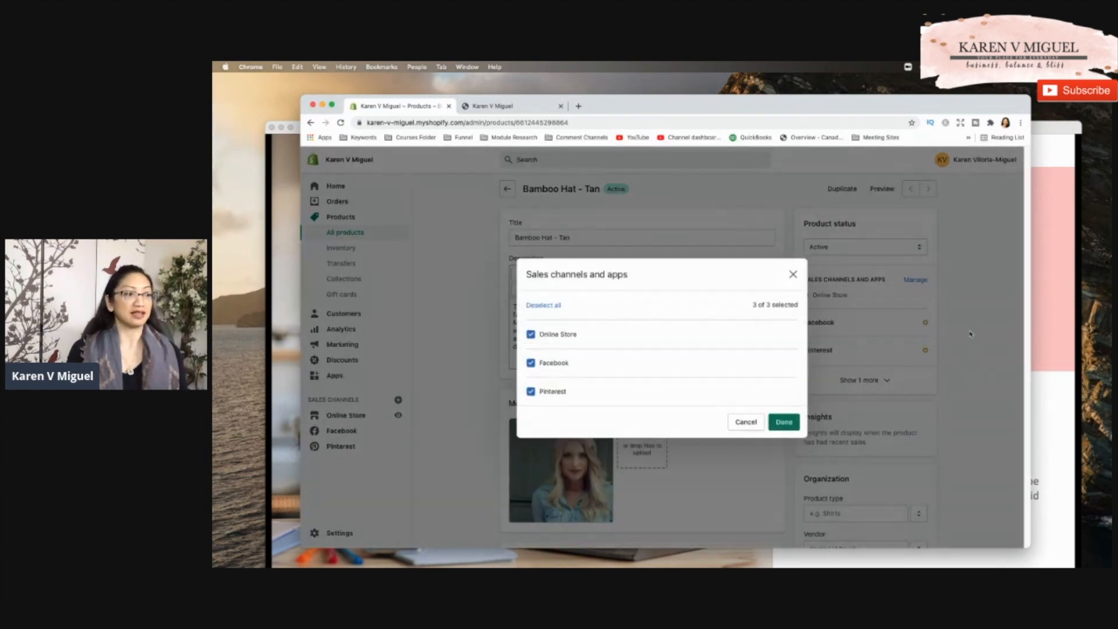
left_click(533, 363)
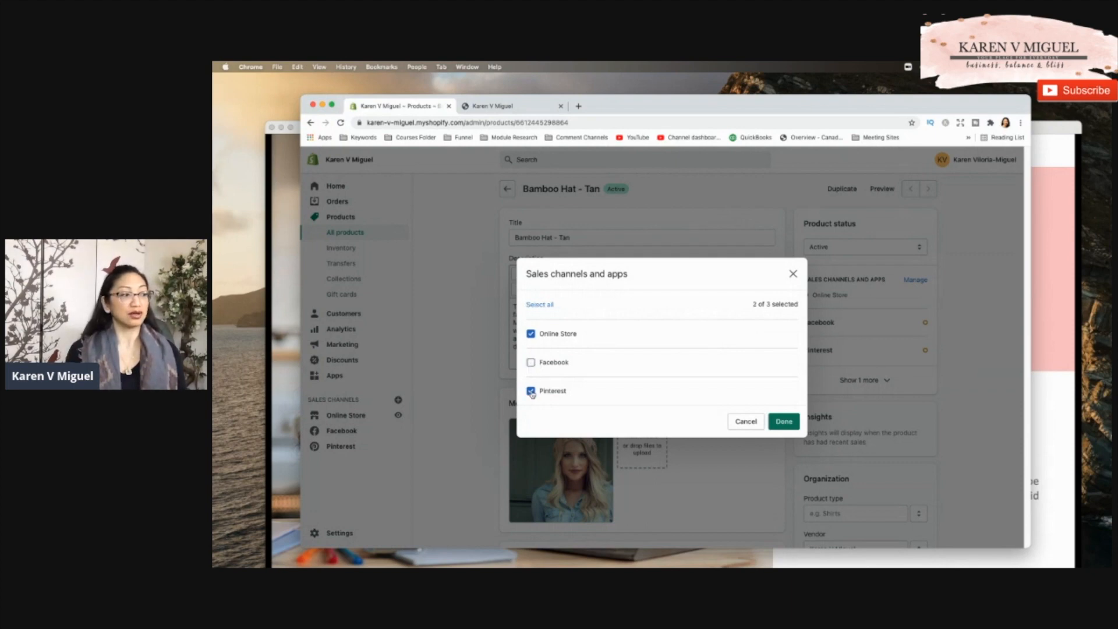
left_click(531, 392)
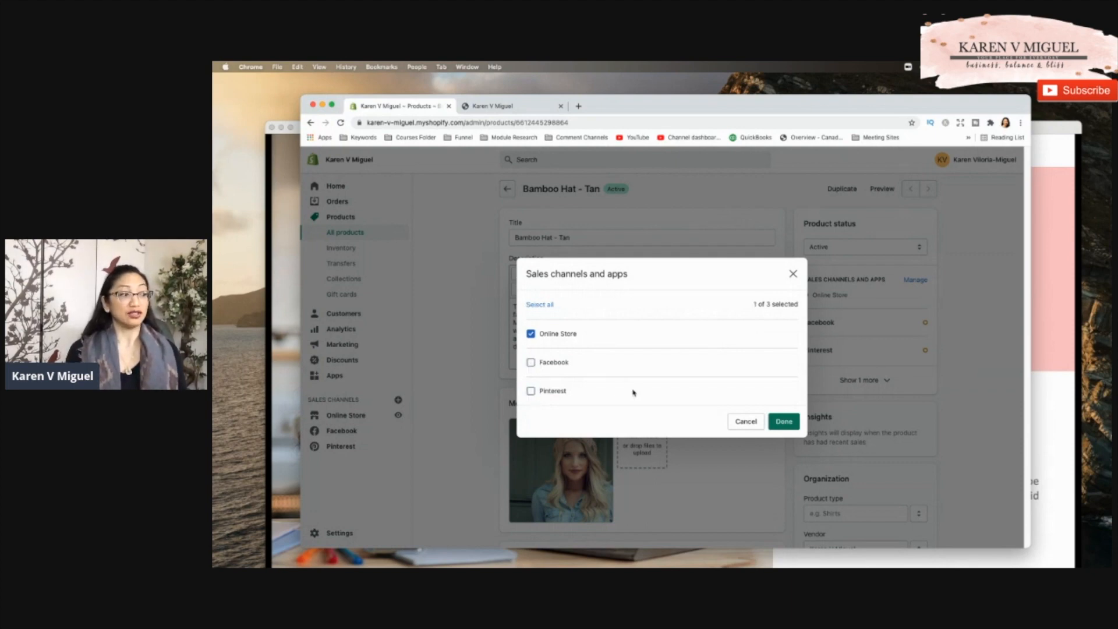
left_click(531, 362)
left_click(531, 390)
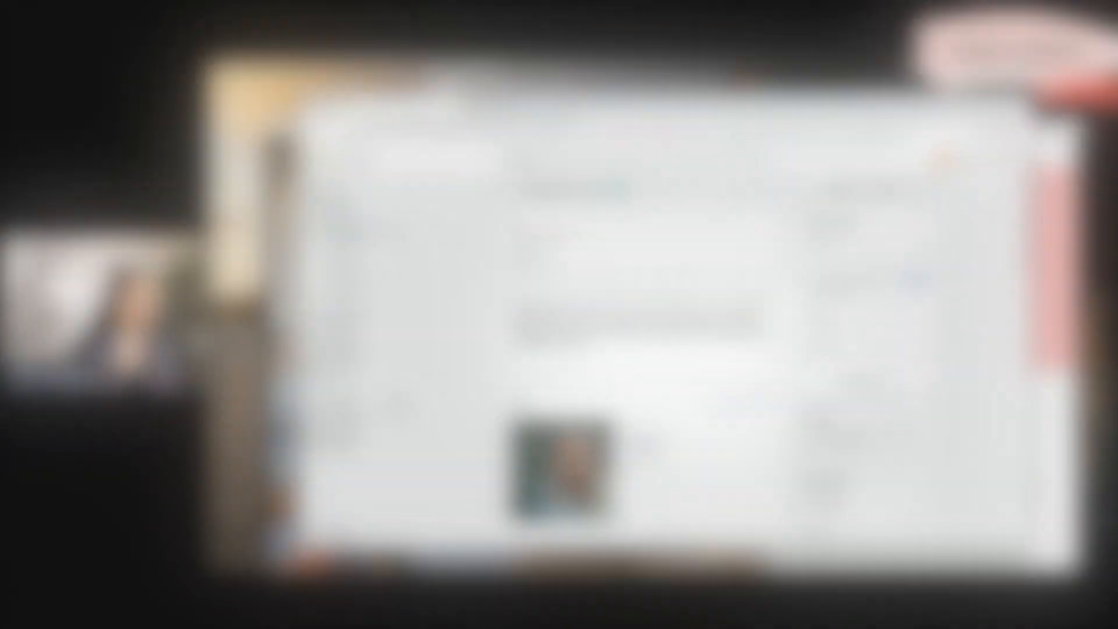
left_click(384, 533)
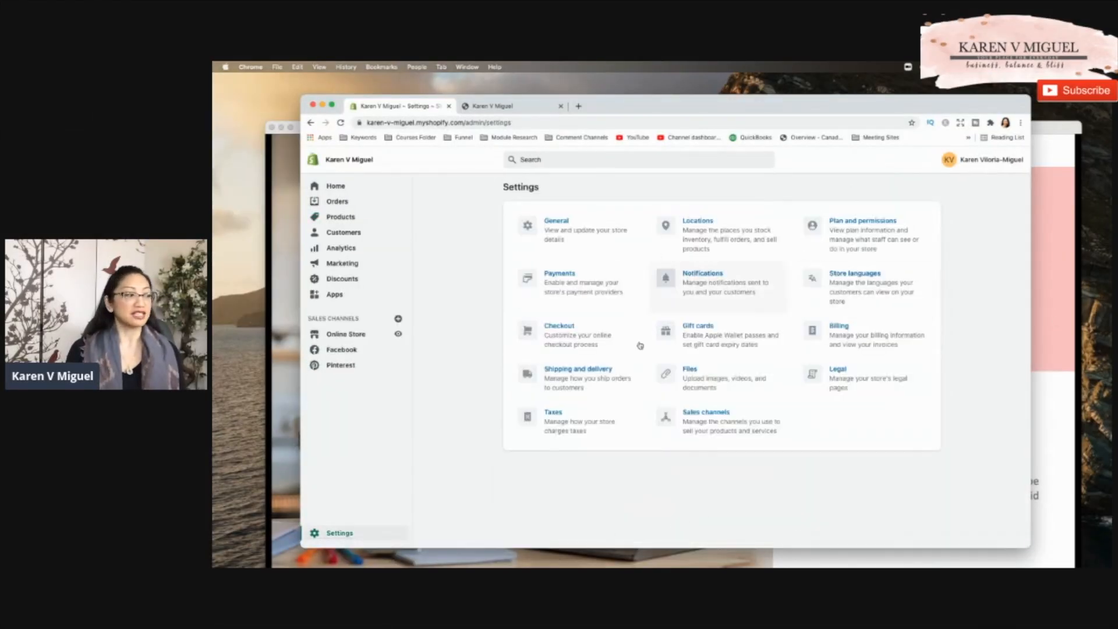
left_click(562, 282)
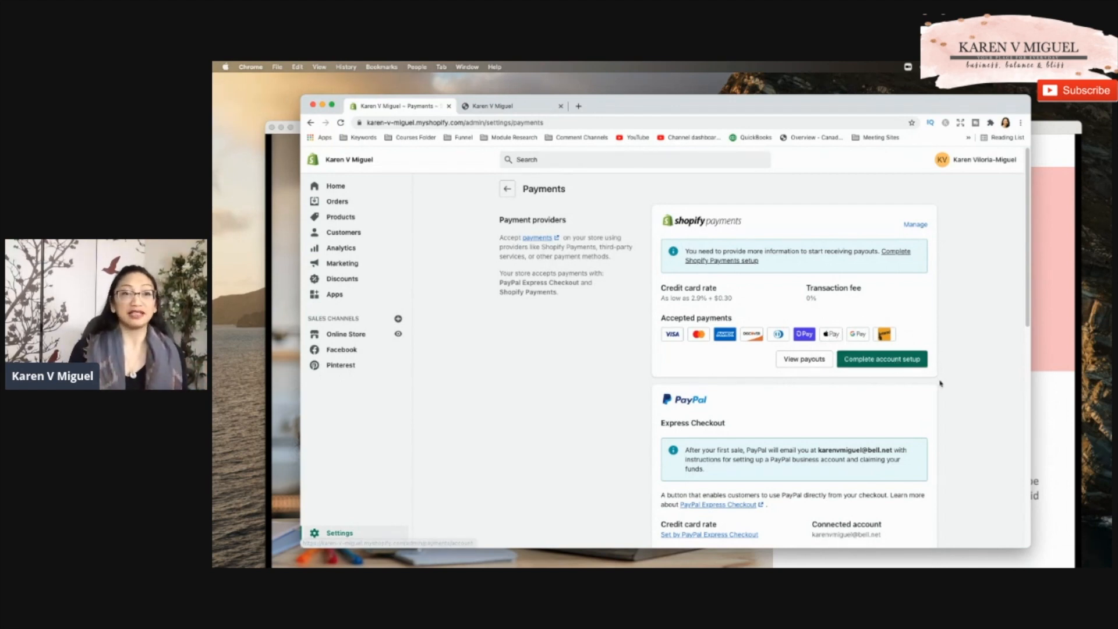
scroll(867, 429, "down", 1)
scroll(757, 415, "down", 3)
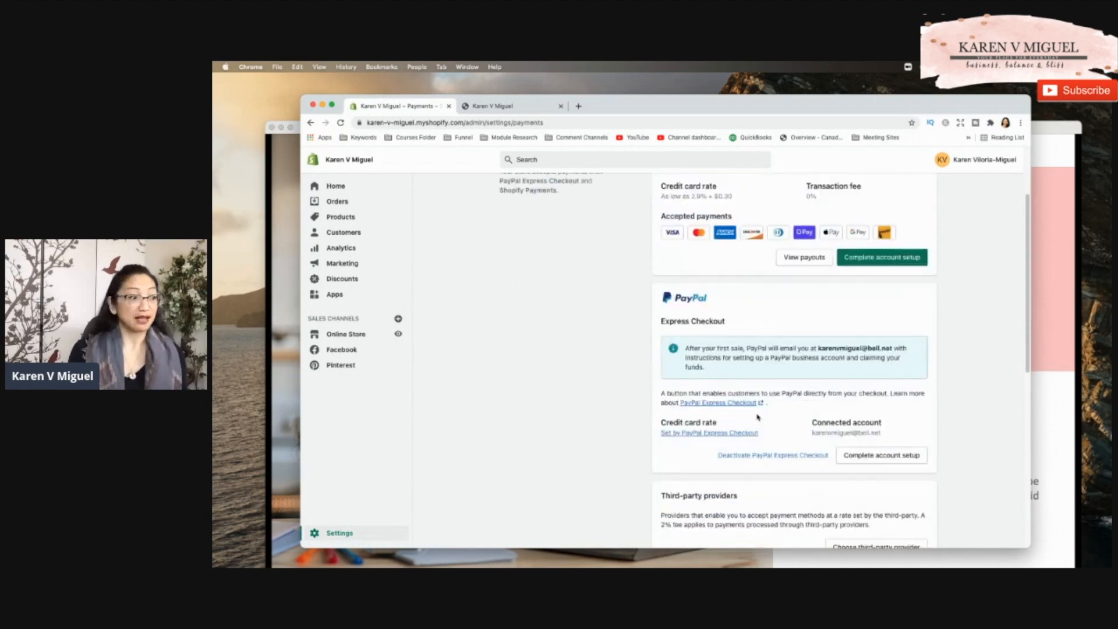
scroll(780, 446, "down", 4)
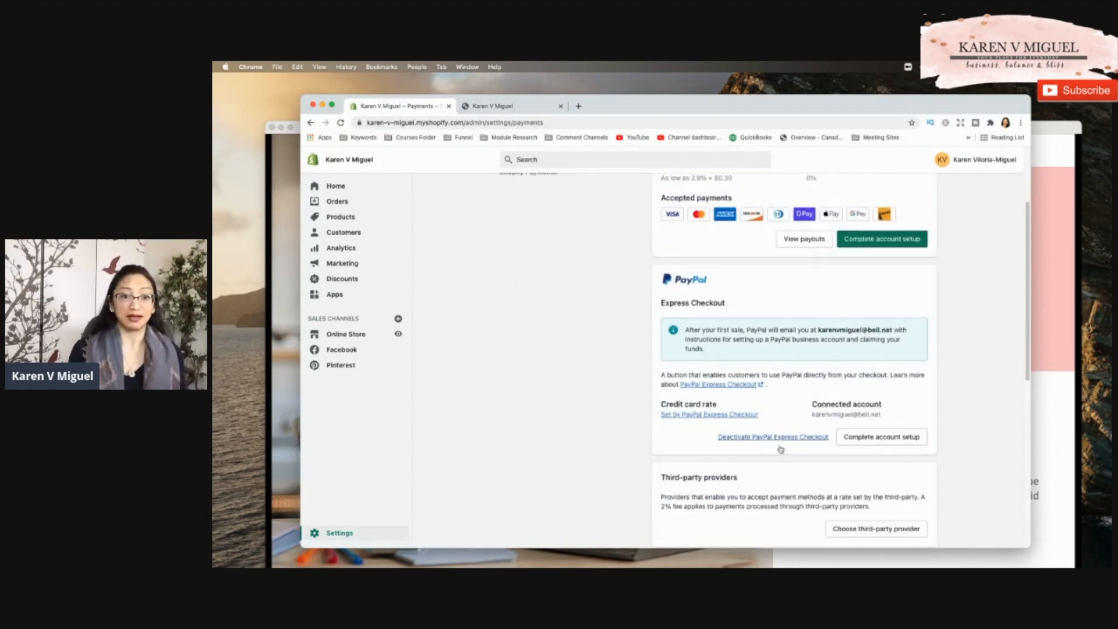
scroll(780, 438, "down", 4)
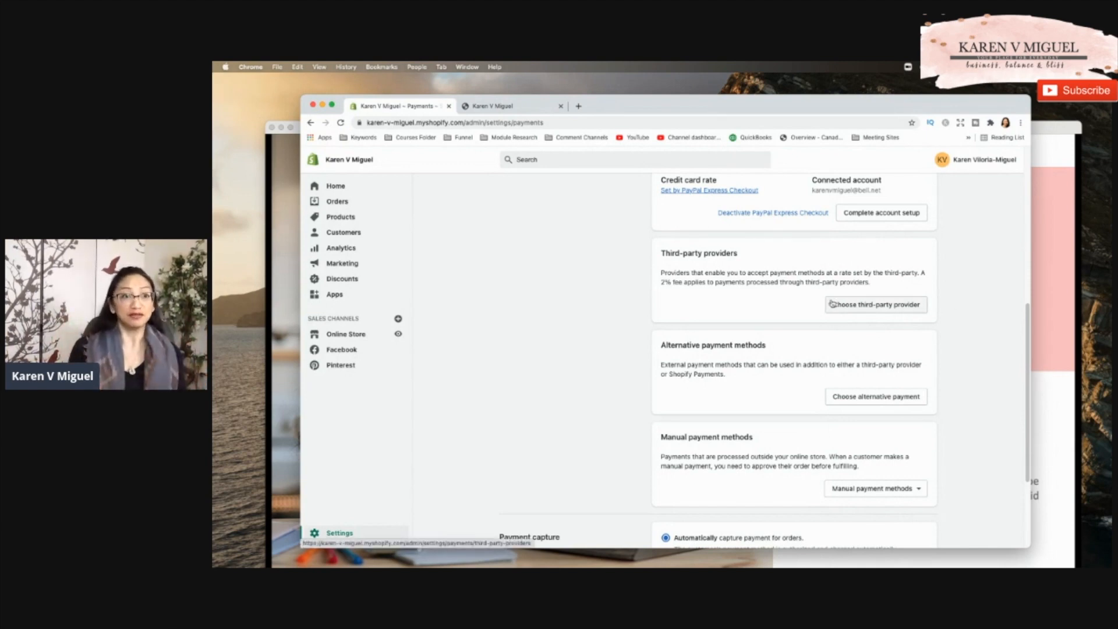
scroll(757, 411, "down", 3)
scroll(756, 407, "down", 1)
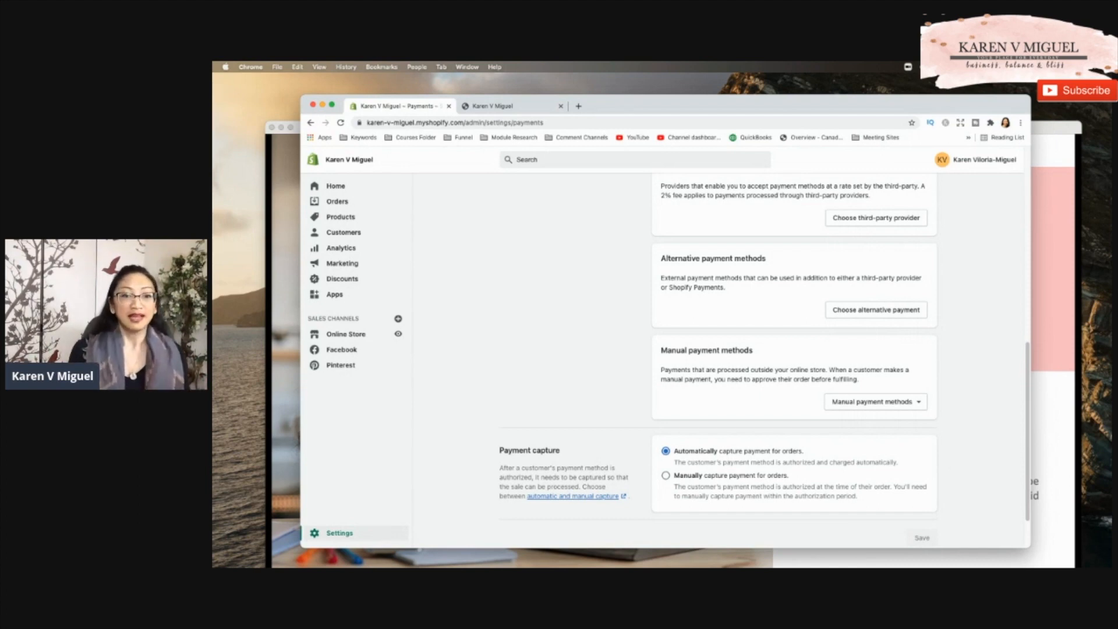
scroll(419, 393, "up", 8)
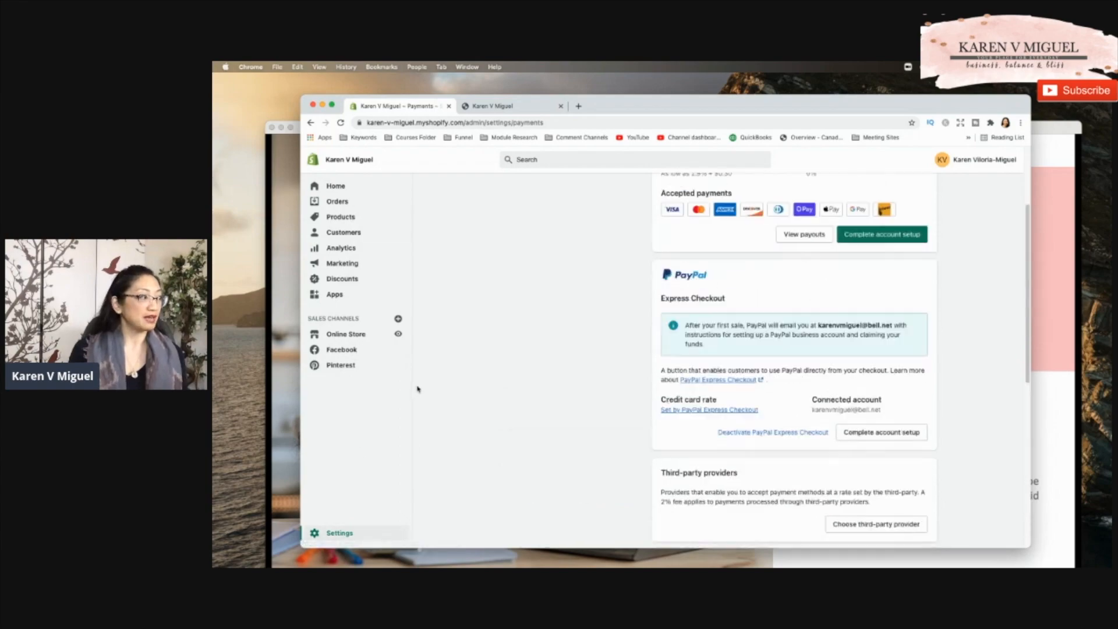
left_click(506, 188)
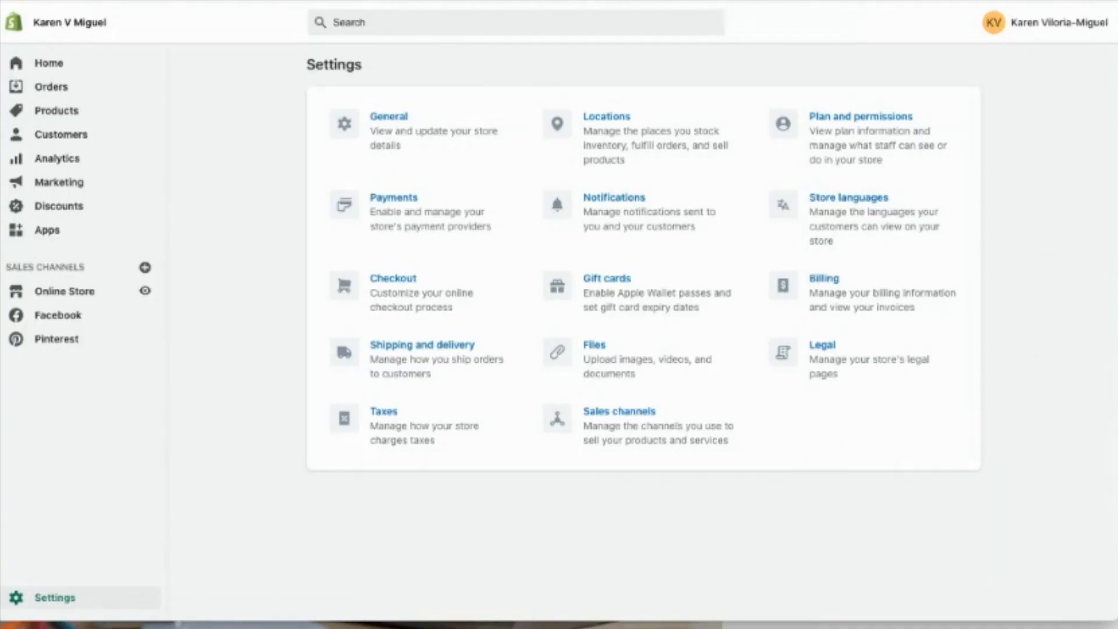
- Open the General shipping profile's rates and review the Domestic Canada and US cross-border rate tables
left_click(460, 354)
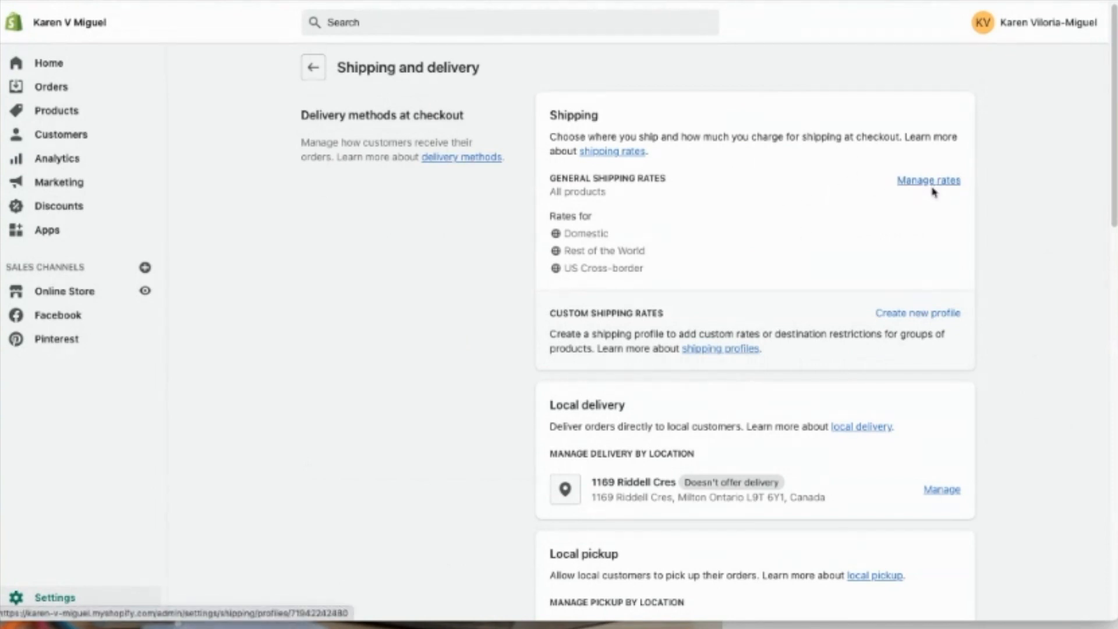
left_click(934, 182)
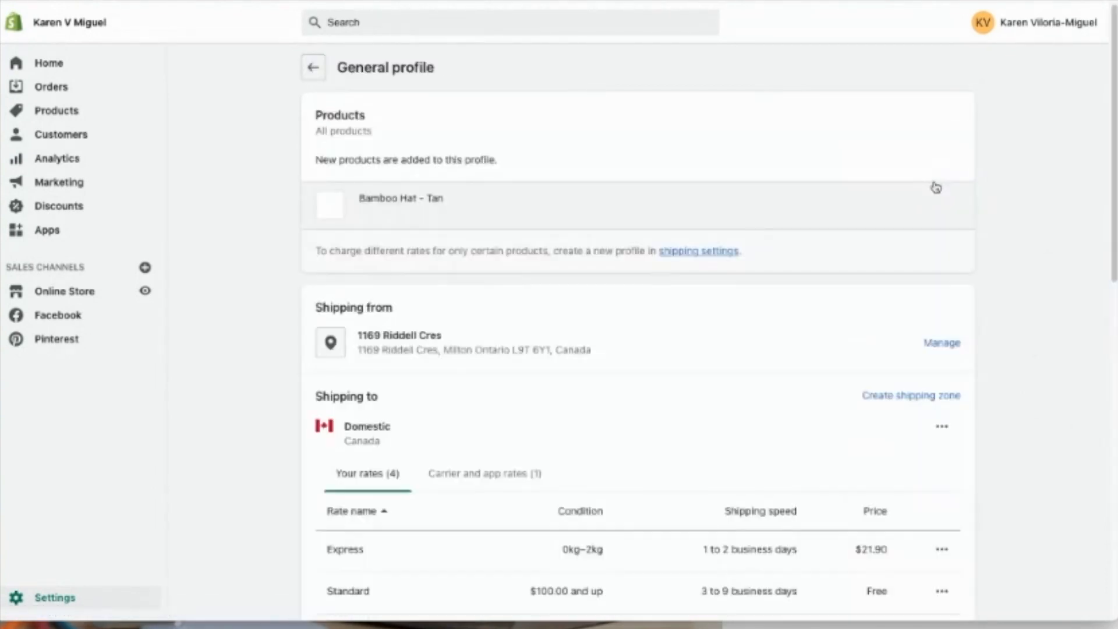
scroll(865, 460, "down", 4)
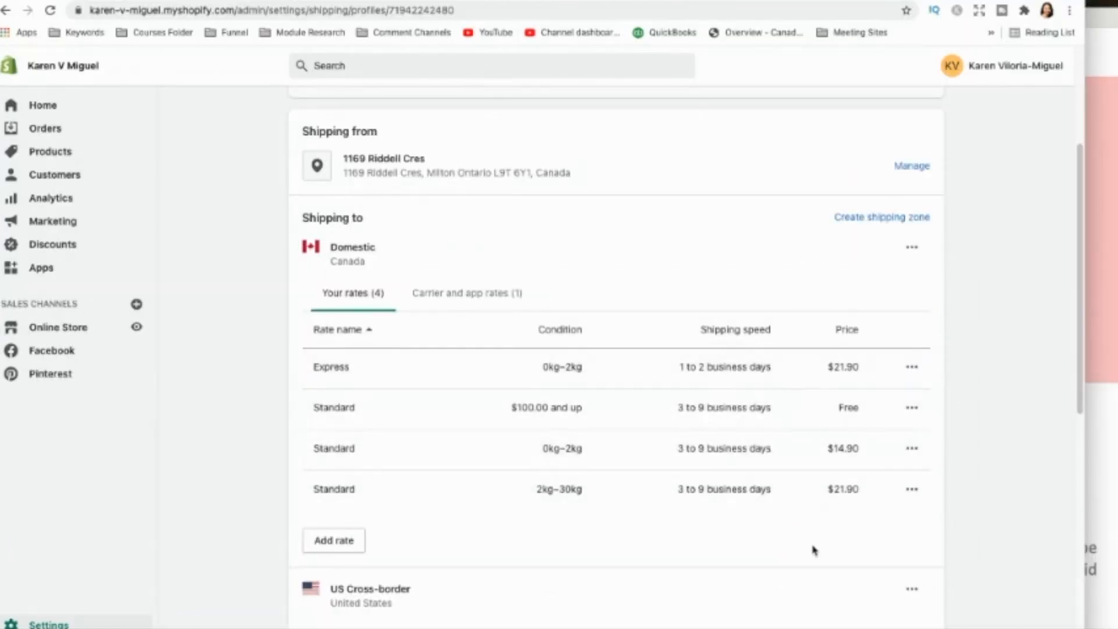
scroll(813, 550, "down", 4)
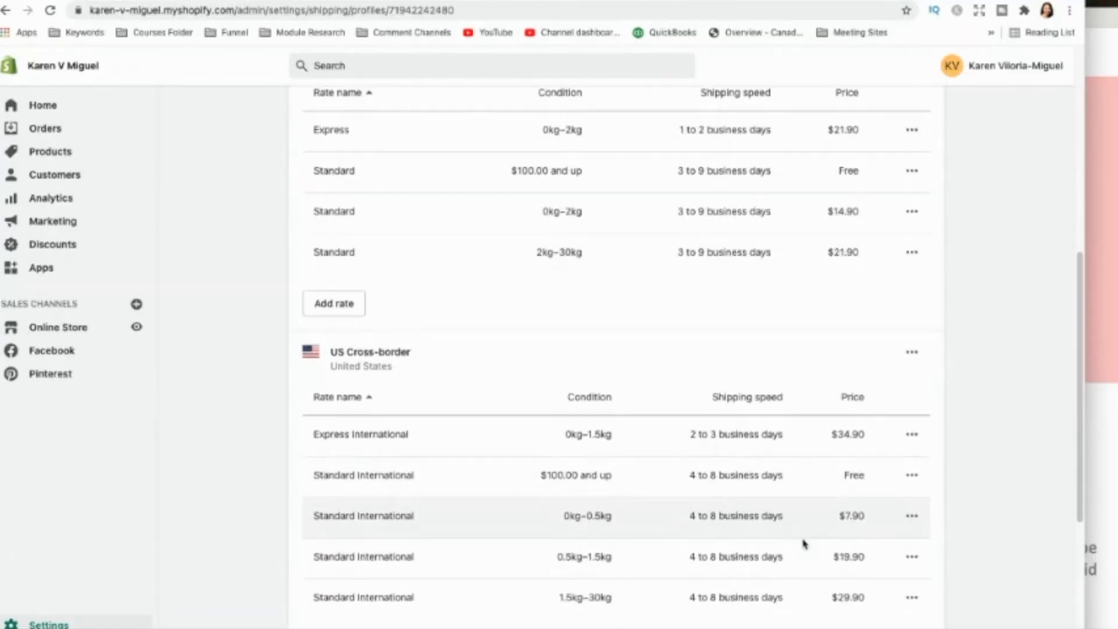